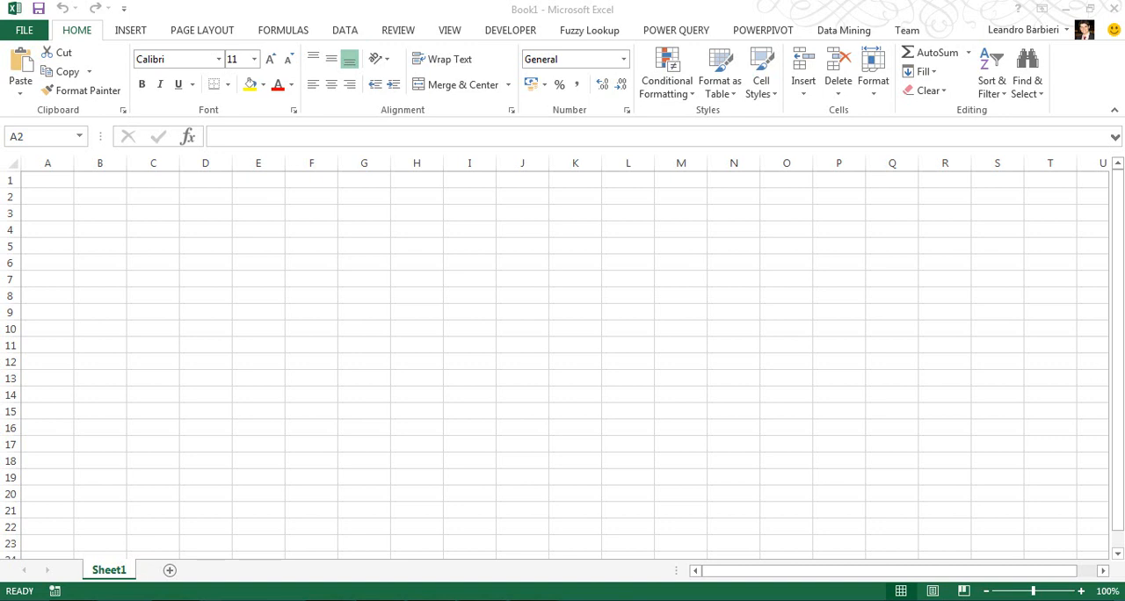
Switch to the browser and look through the Candidatos and Resultados sections of the electoral data repository, ending on Eleitorado.
drag(753, 0, 624, 19)
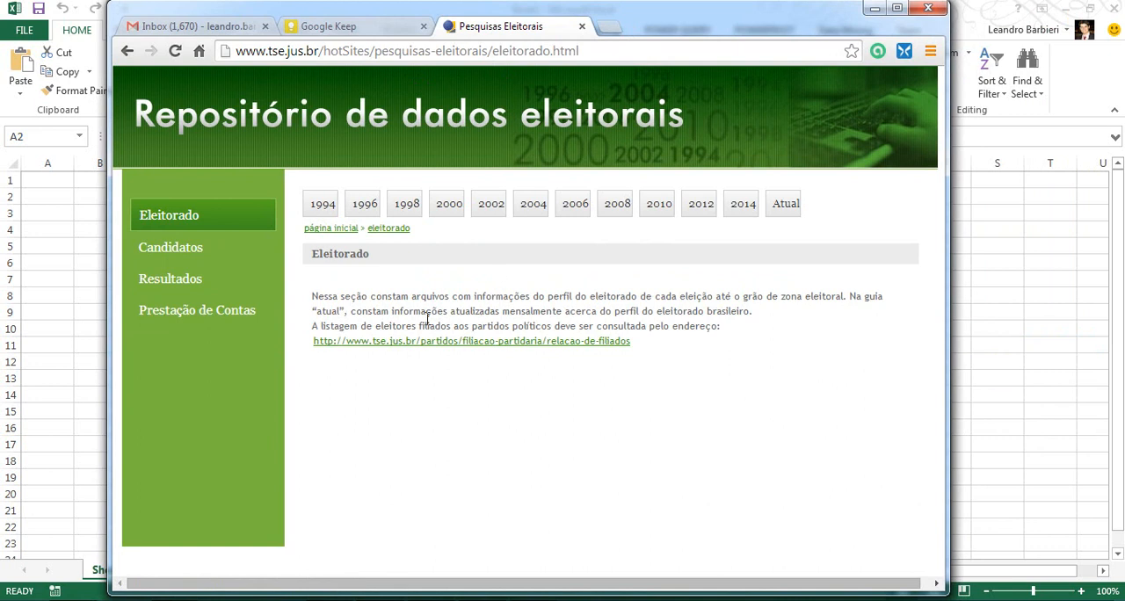
click(185, 251)
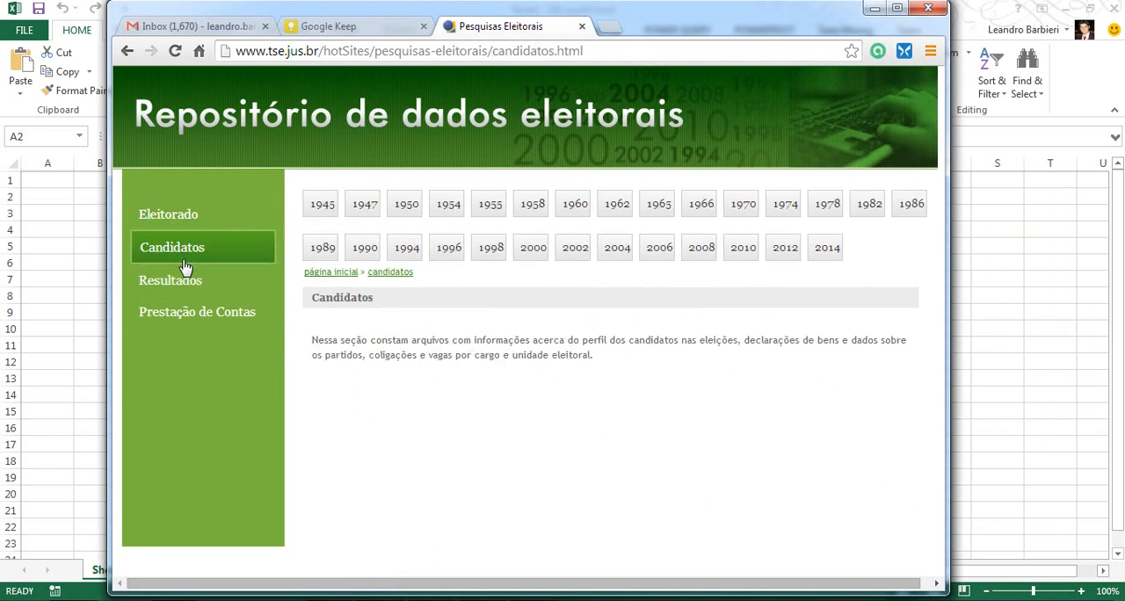
click(195, 281)
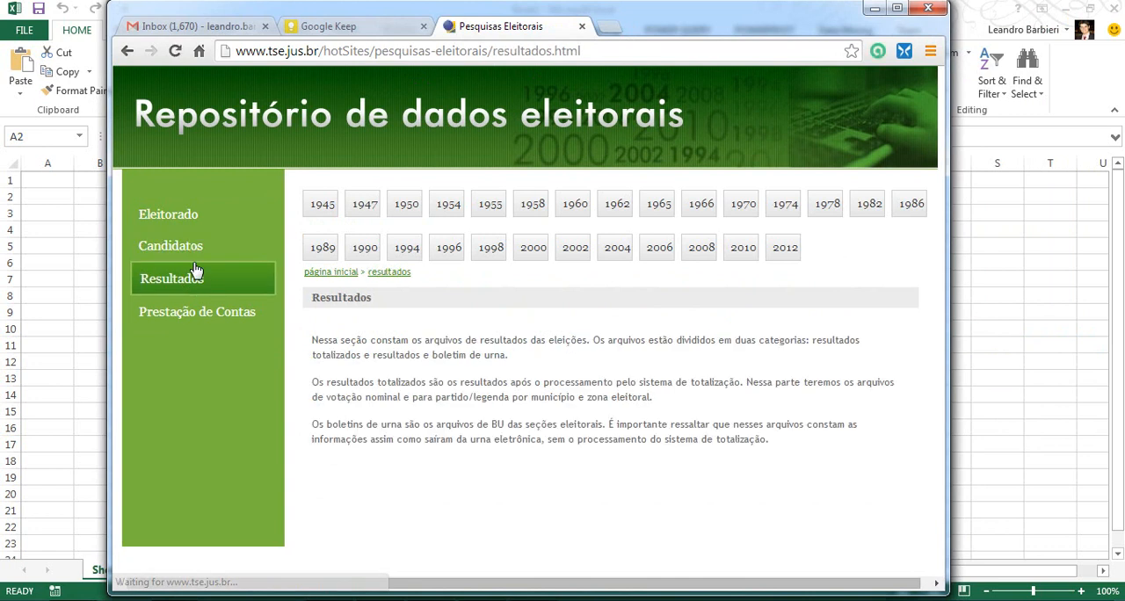
click(194, 249)
click(195, 229)
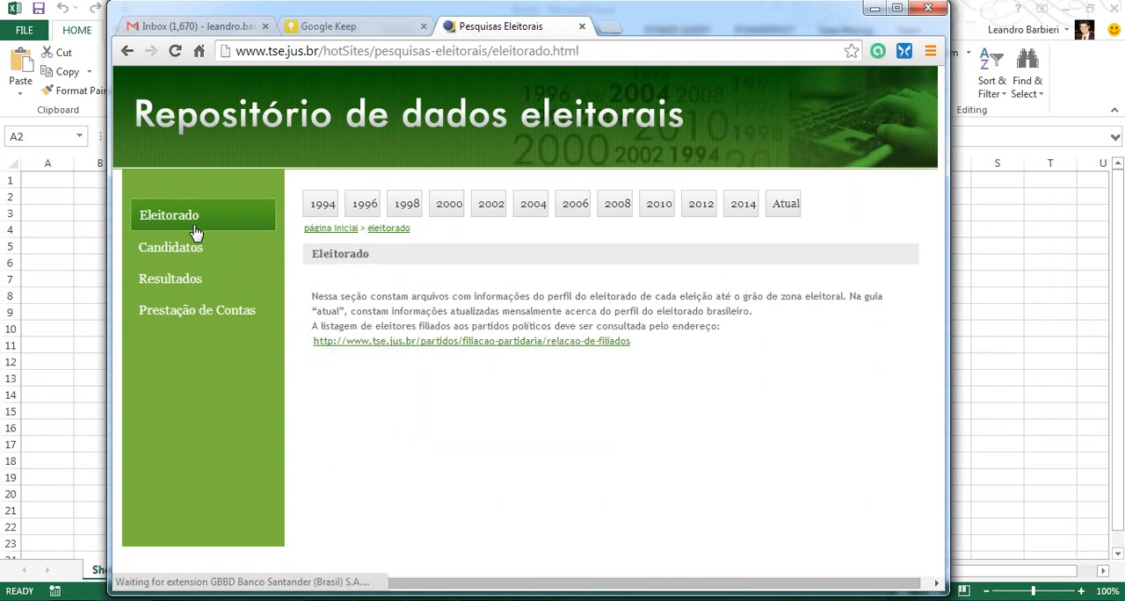
Download the Eleitorado 2014 ZIP file from the repository's 2014 electorate page and minimize the browser.
click(742, 211)
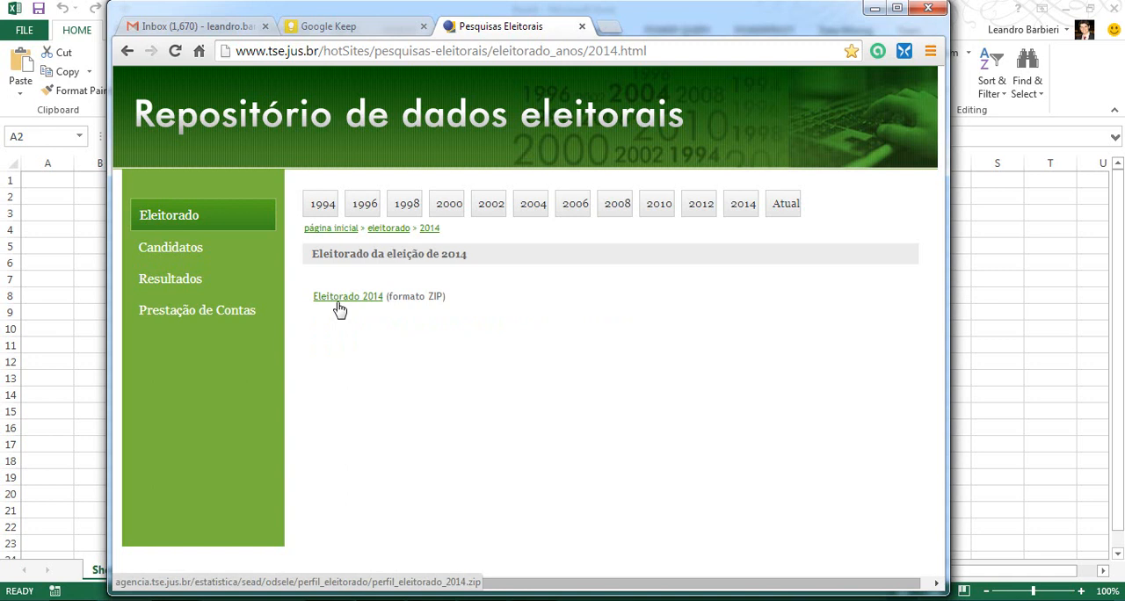
click(340, 300)
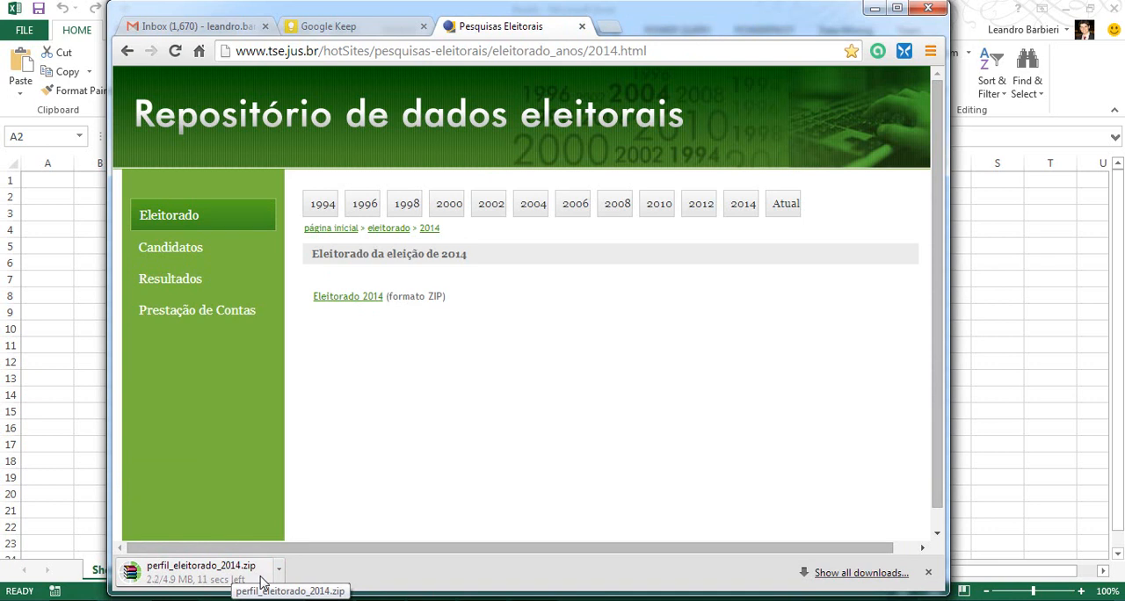
click(877, 10)
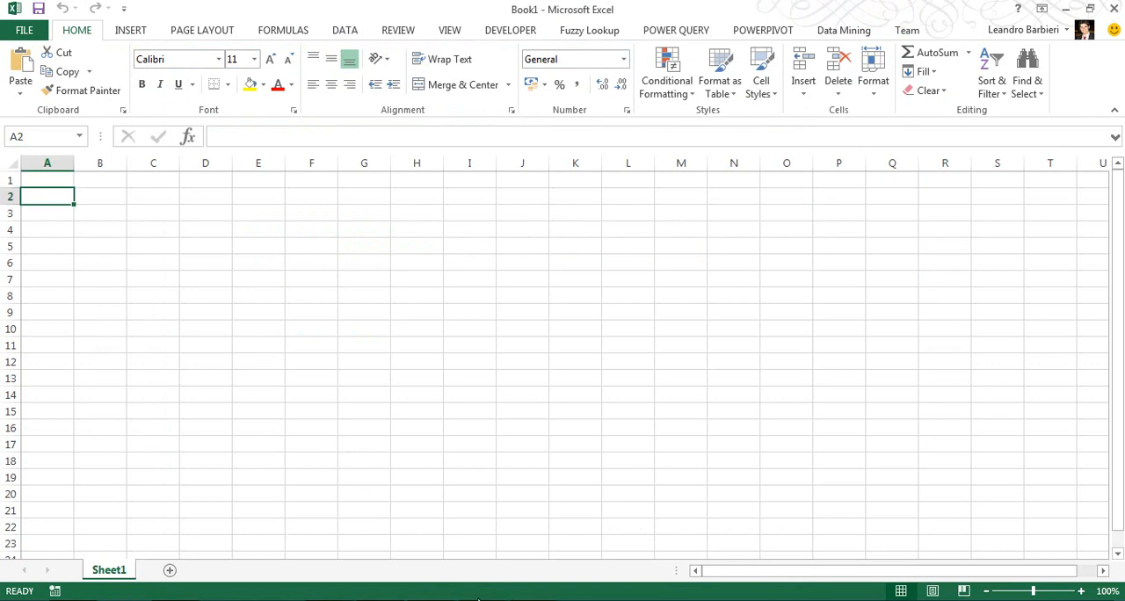
Look up the perfil_eleitorado_2014 text file in the TSE Eleitores folder and return to the empty workbook.
key(alt+Tab)
click(779, 276)
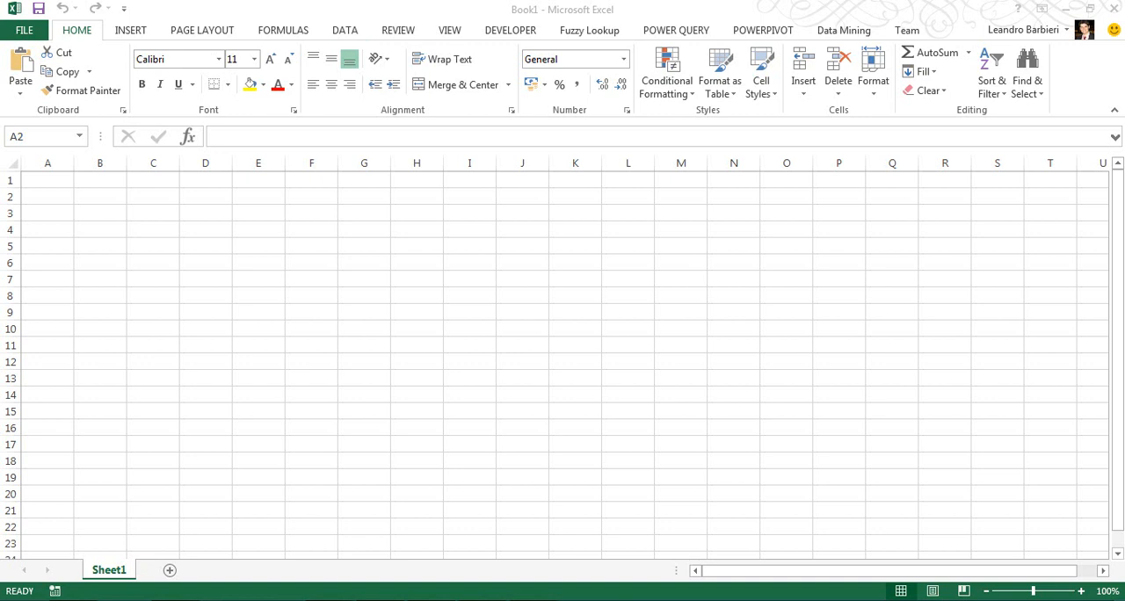
drag(571, 0, 568, 50)
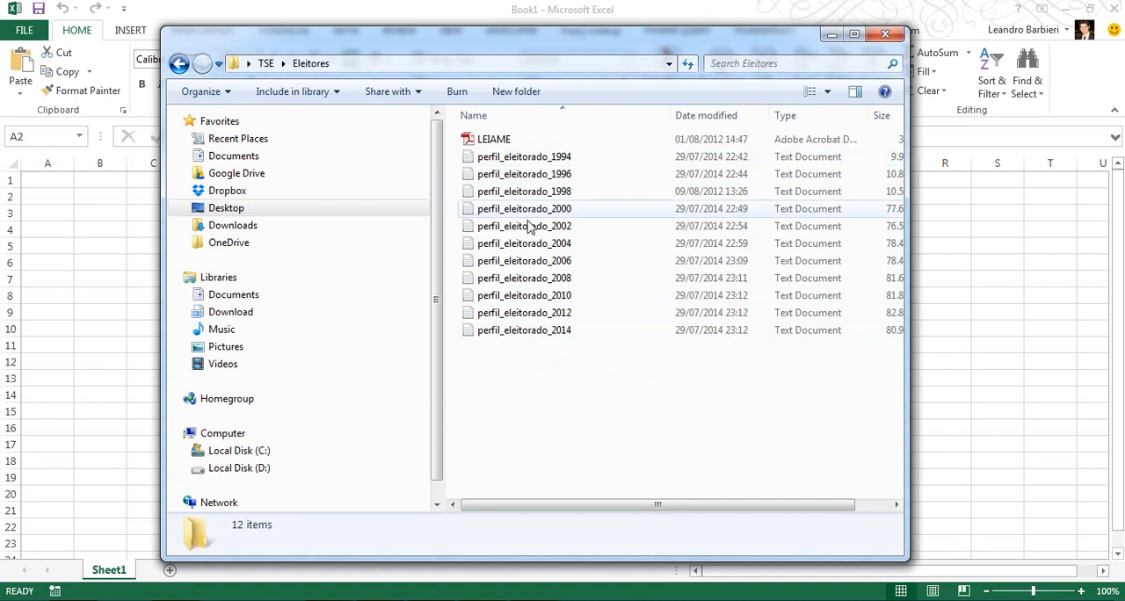
click(534, 332)
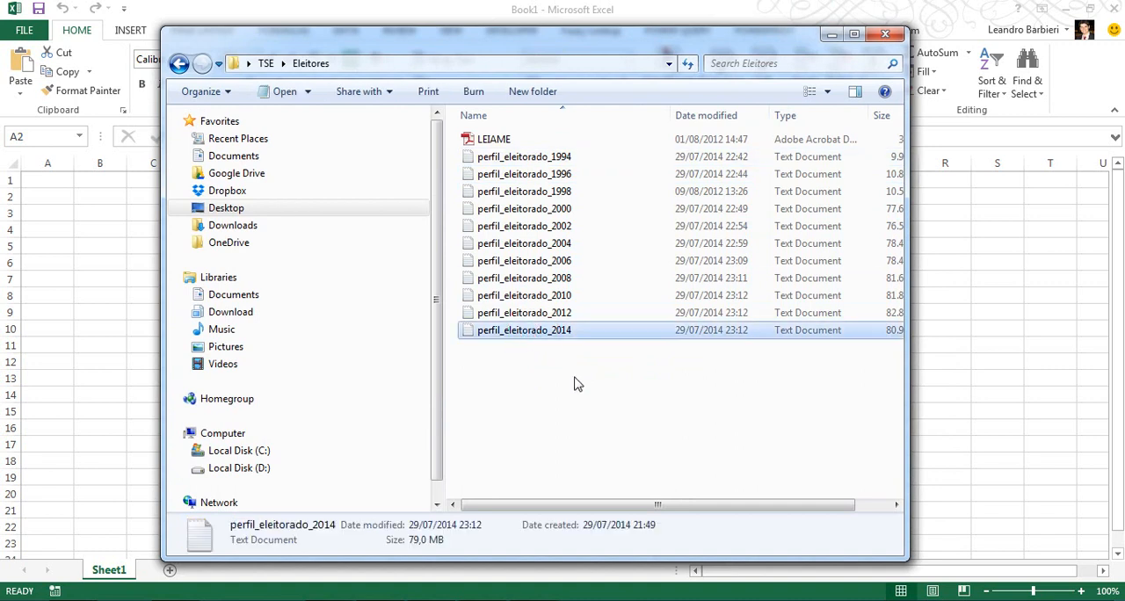
click(831, 37)
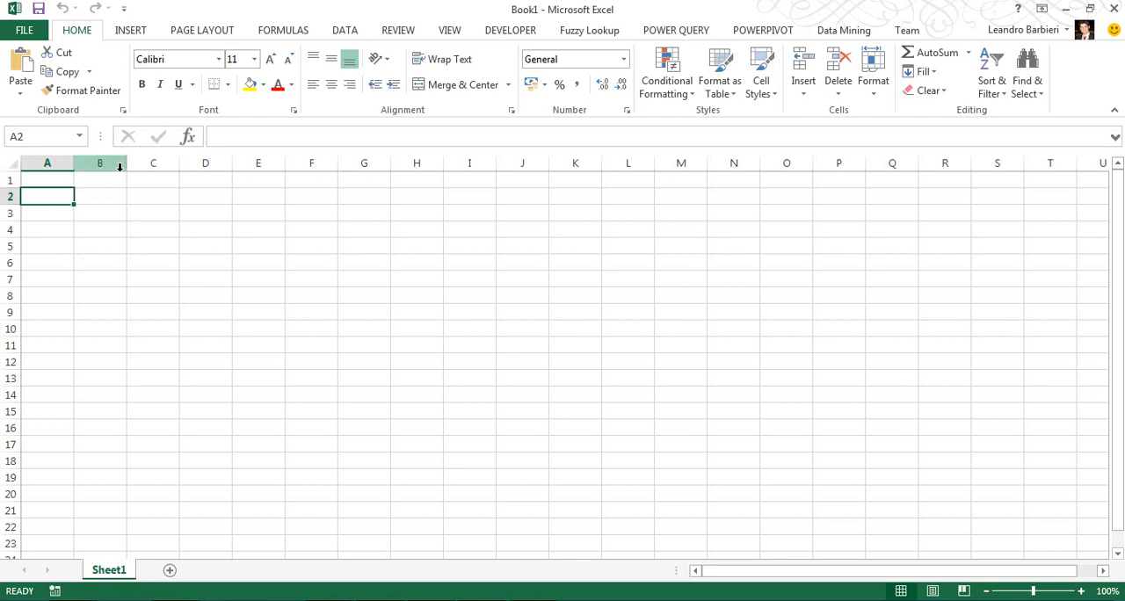
Import the text file perfil_eleitorado_2014 from the Desktop folder TSE\Eleitores with Power Query.
click(677, 32)
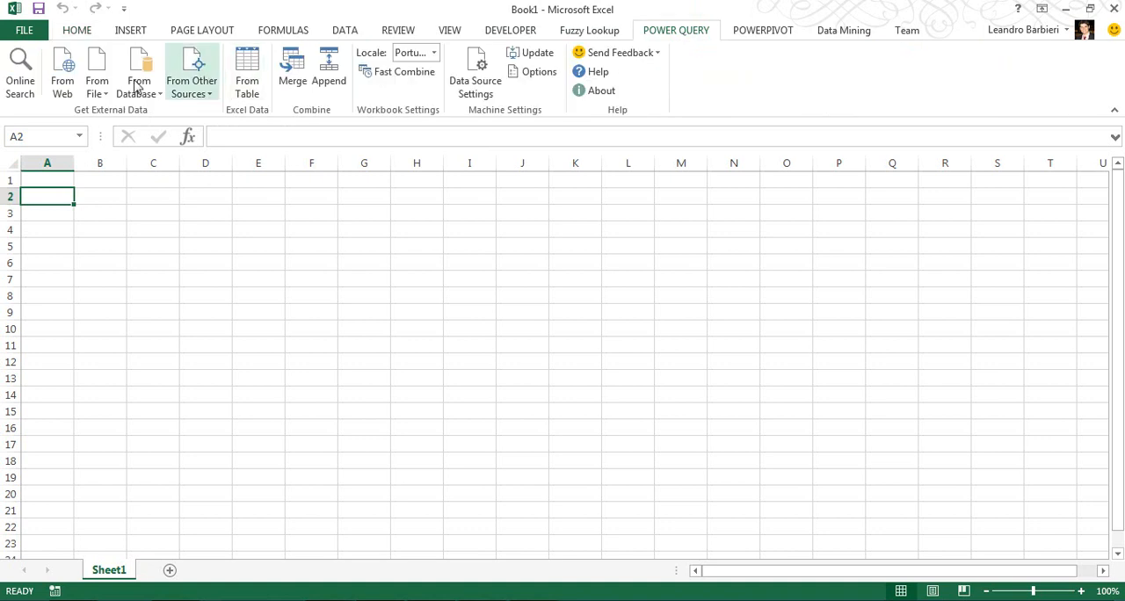
click(101, 94)
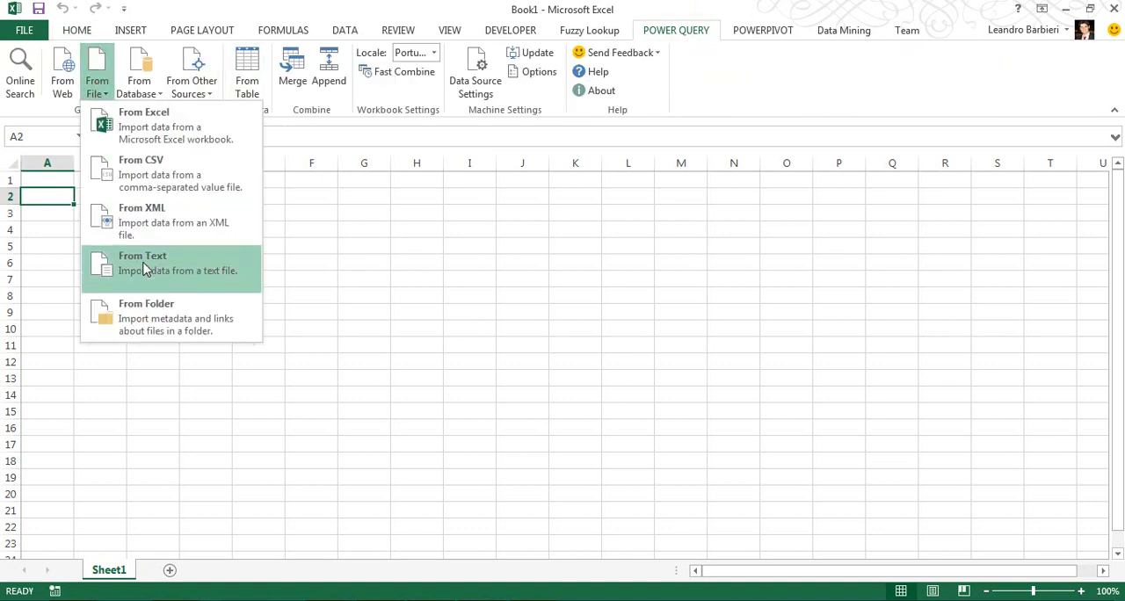
click(180, 273)
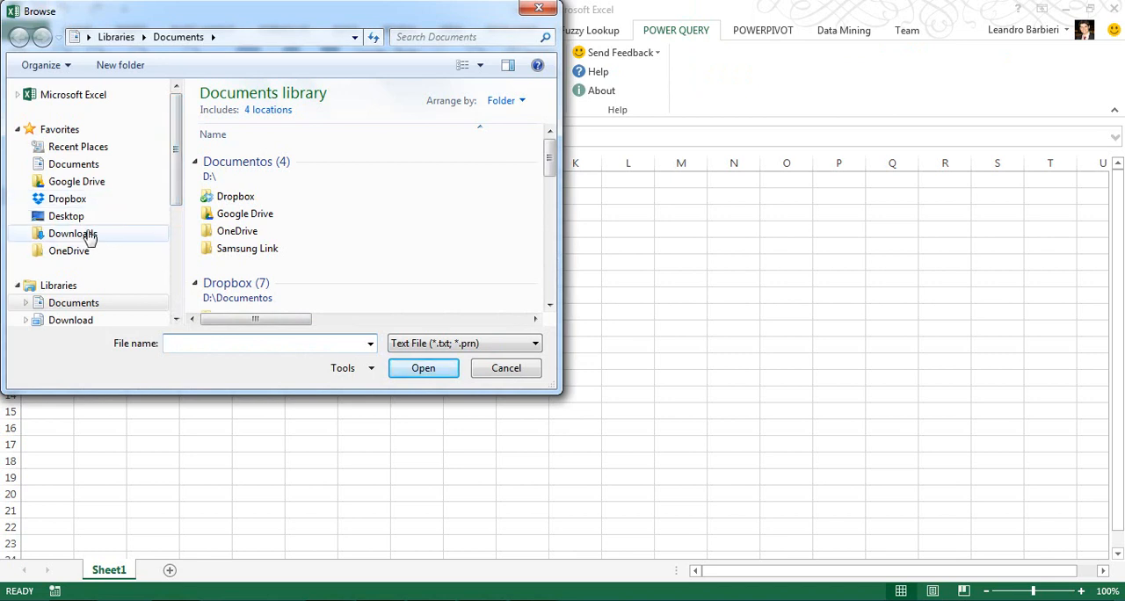
click(68, 217)
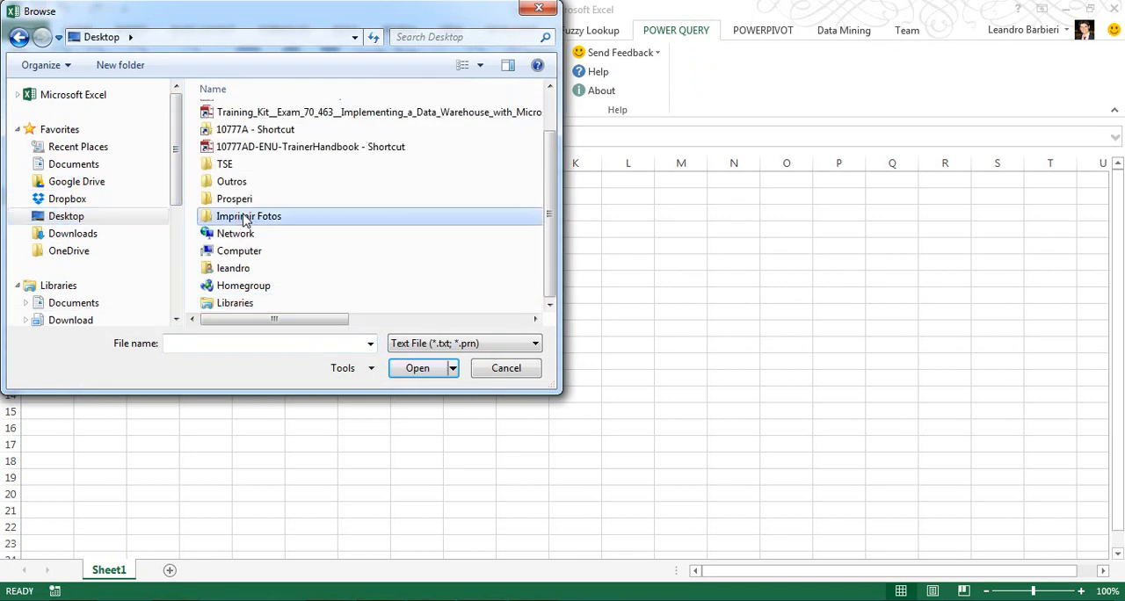
double_click(225, 164)
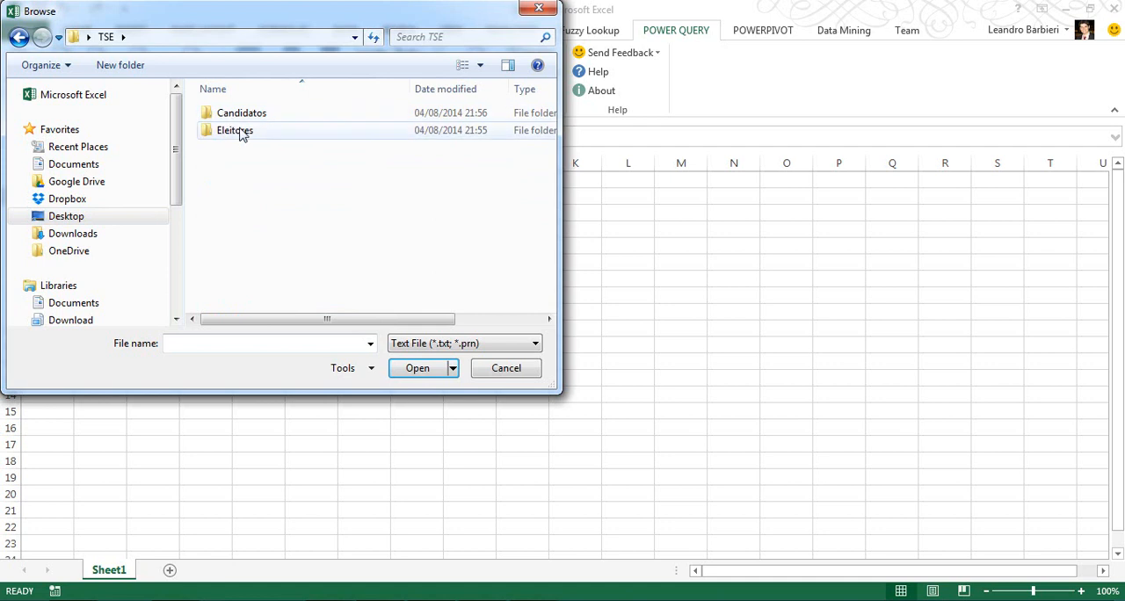
double_click(242, 132)
double_click(273, 286)
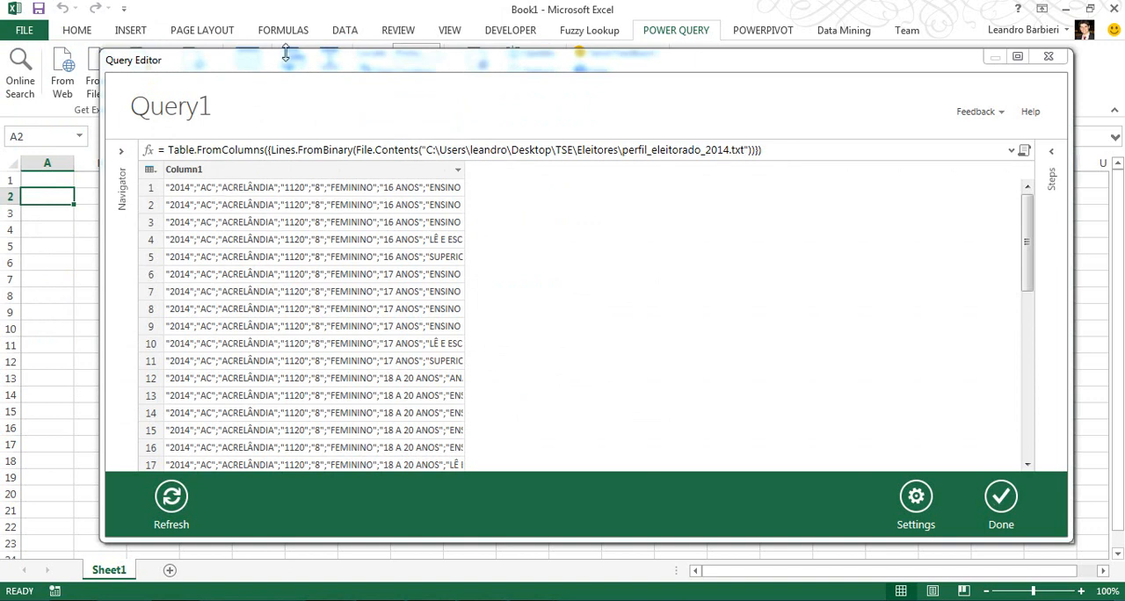
Split Column1 by the Semicolon delimiter and maximize the Query Editor window.
drag(641, 60, 605, 50)
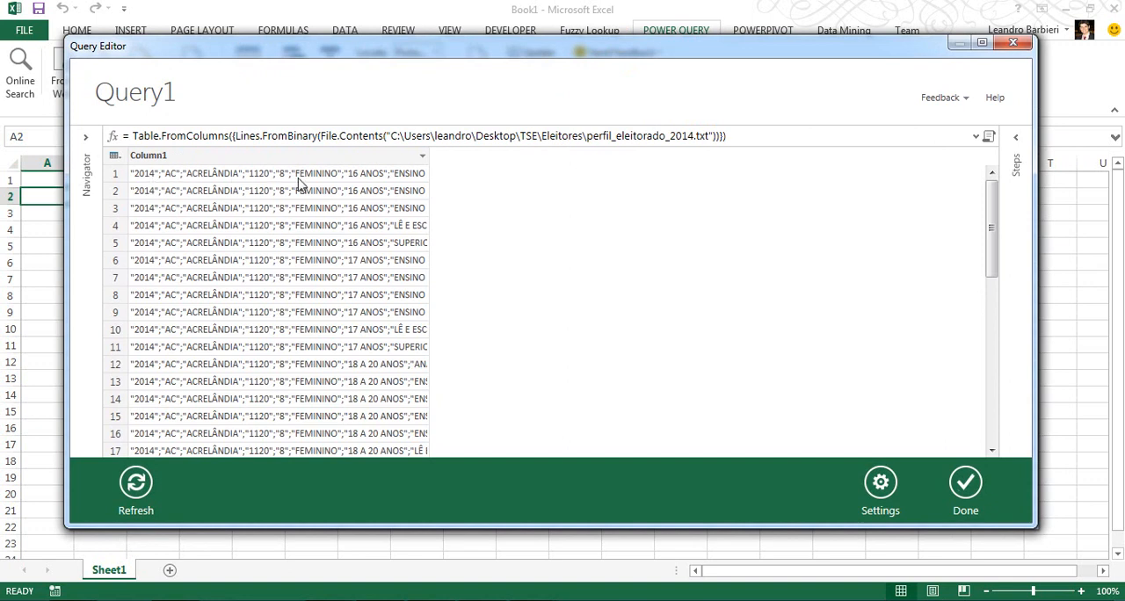
right_click(251, 156)
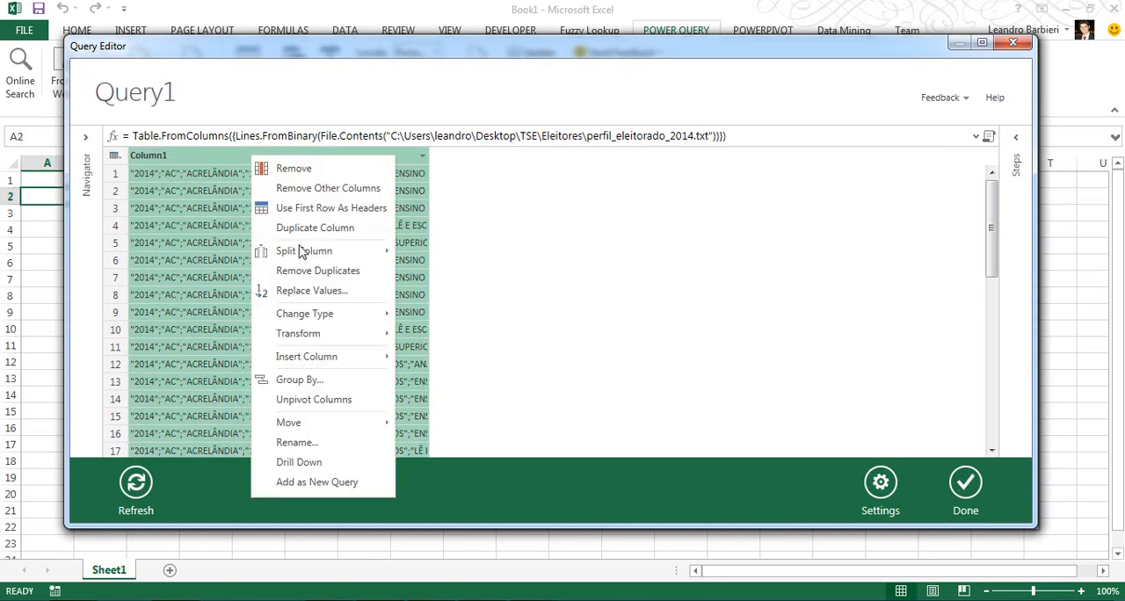
mouse_move(351, 255)
click(437, 258)
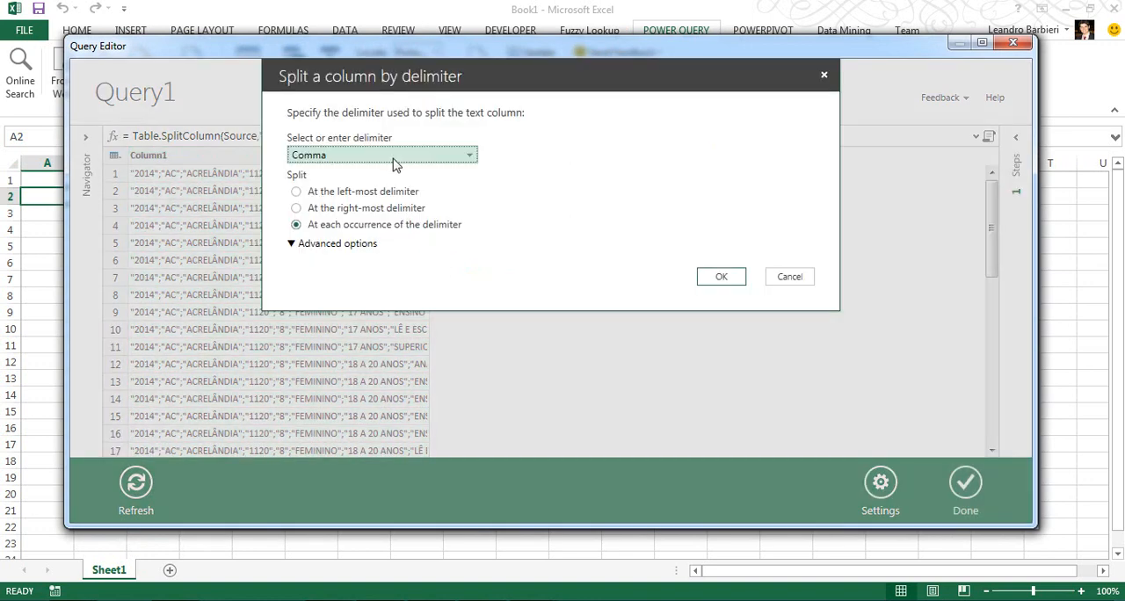
click(394, 158)
click(342, 189)
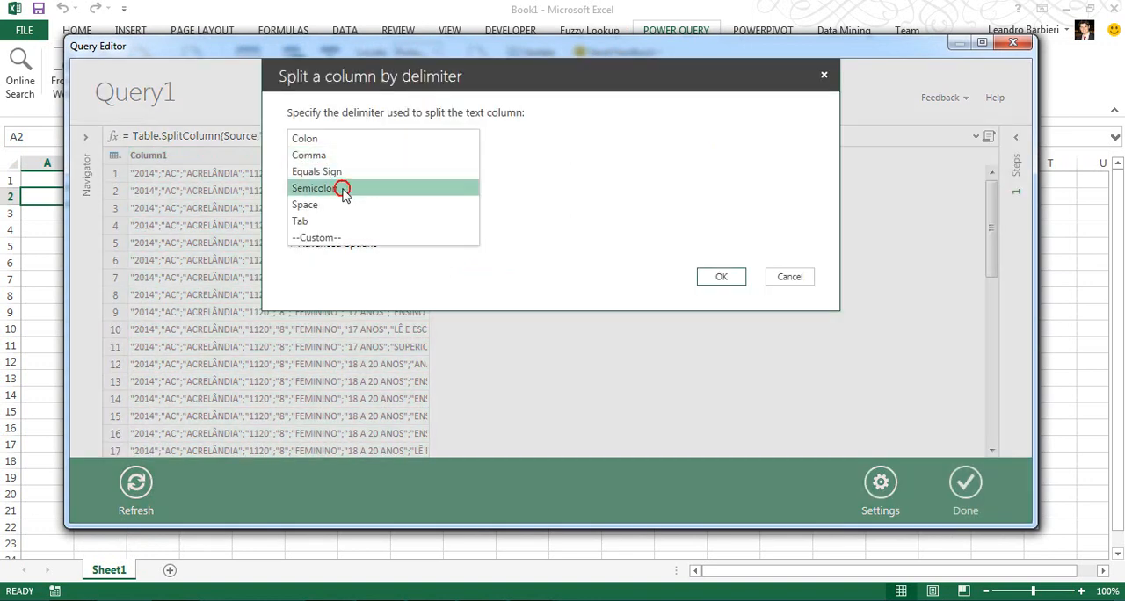
click(722, 278)
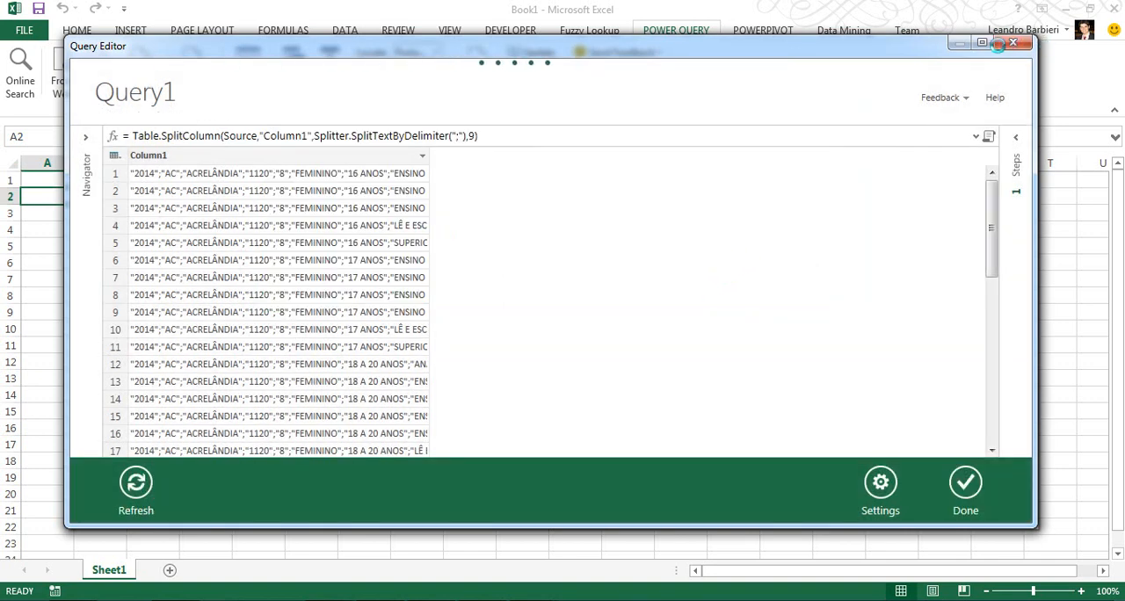
click(982, 43)
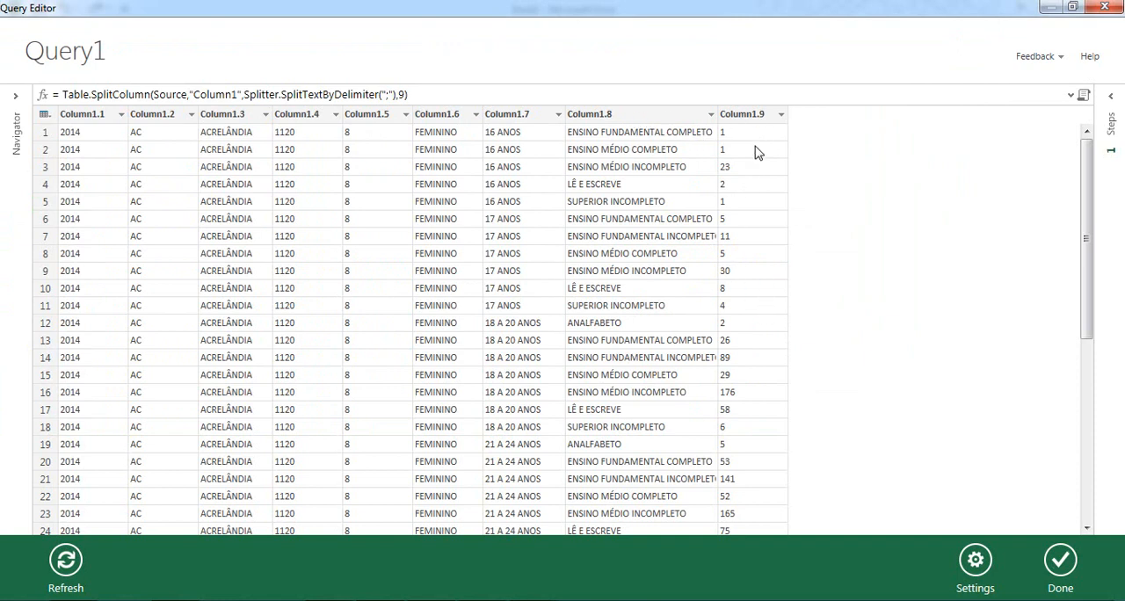
Remove Column1.1, Column1.4 and Column1.5 from the query.
right_click(87, 122)
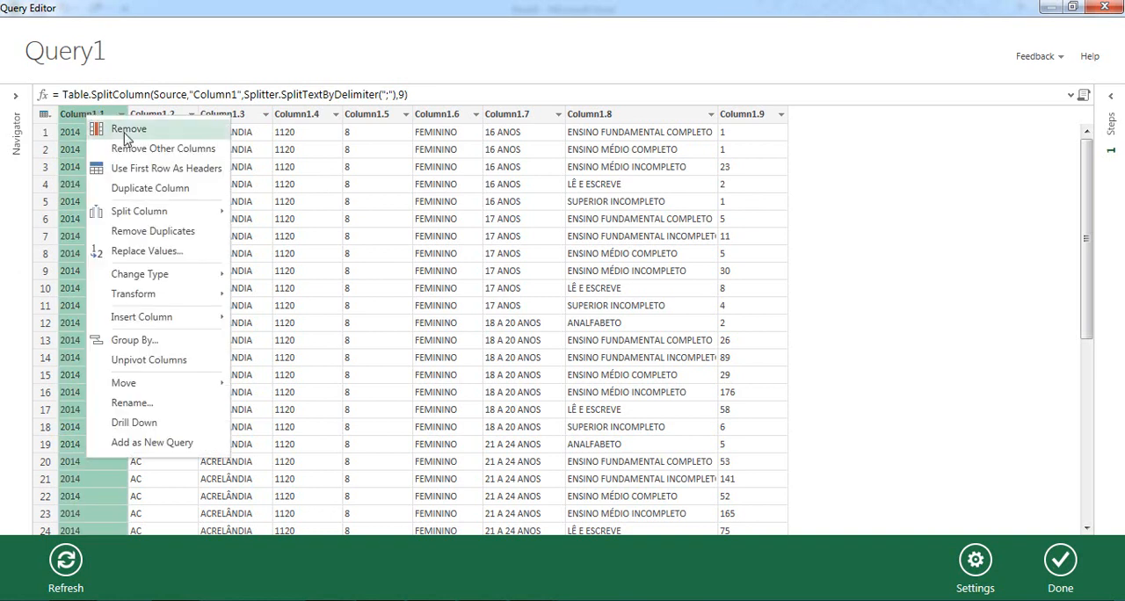
click(79, 116)
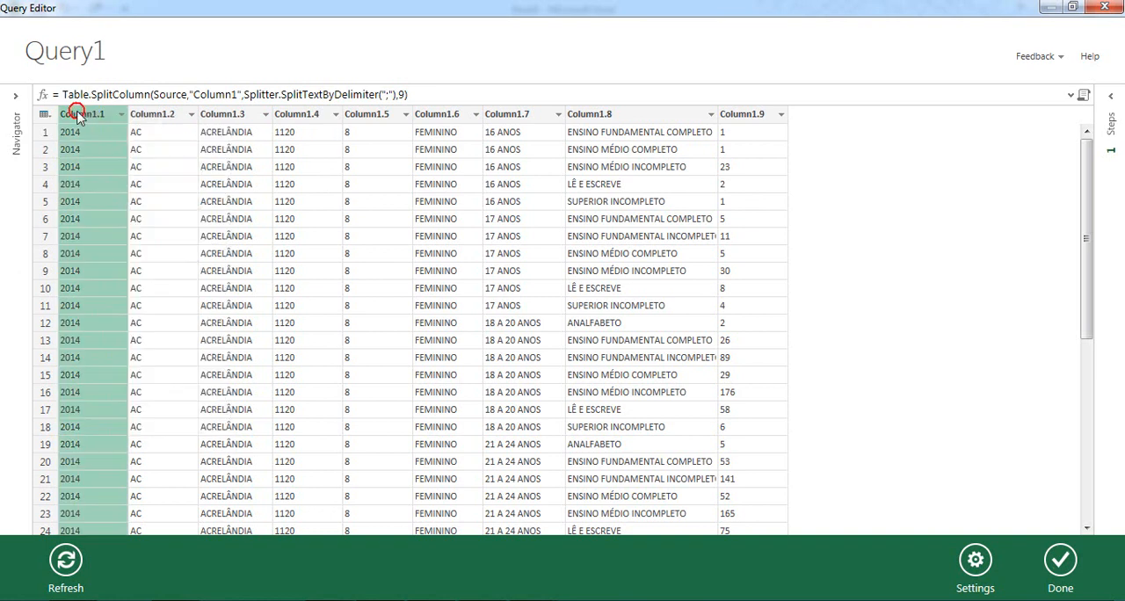
ctrl+click(313, 116)
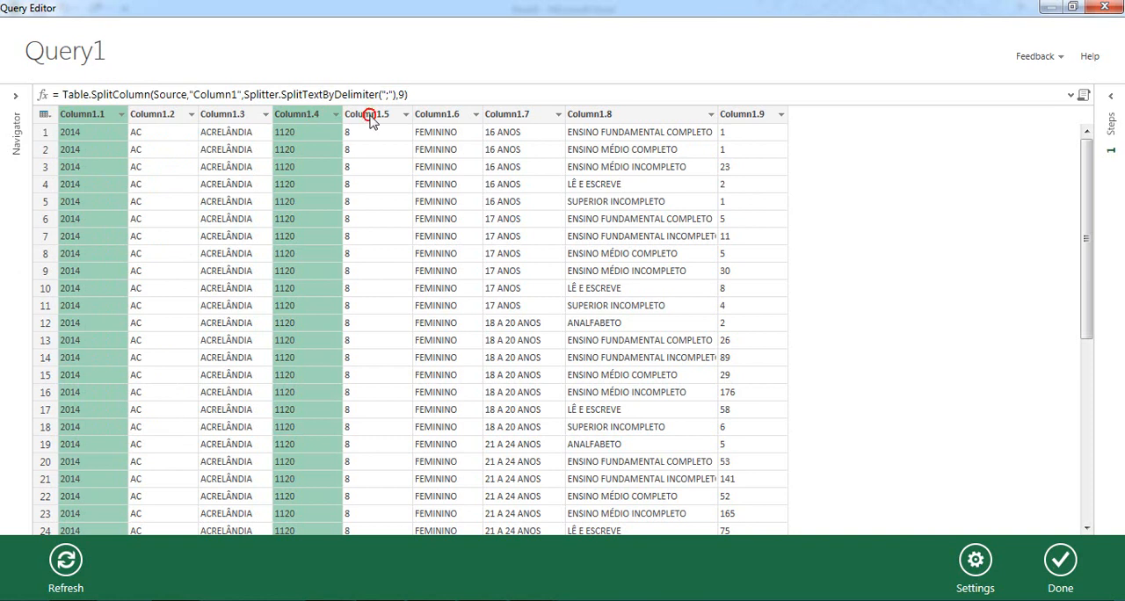
ctrl+click(370, 120)
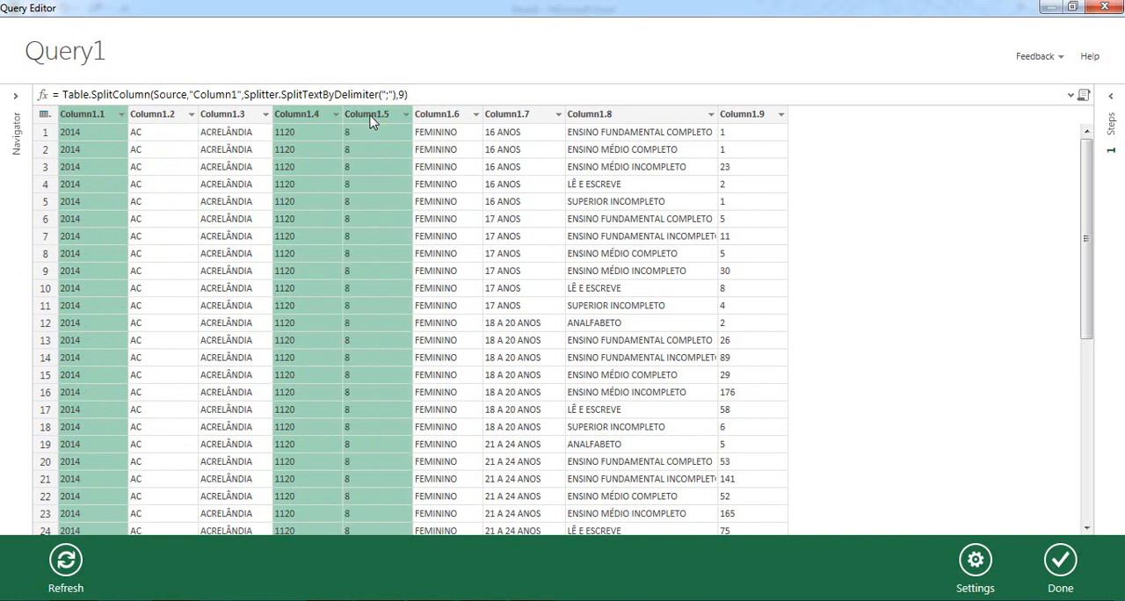
right_click(370, 119)
click(406, 130)
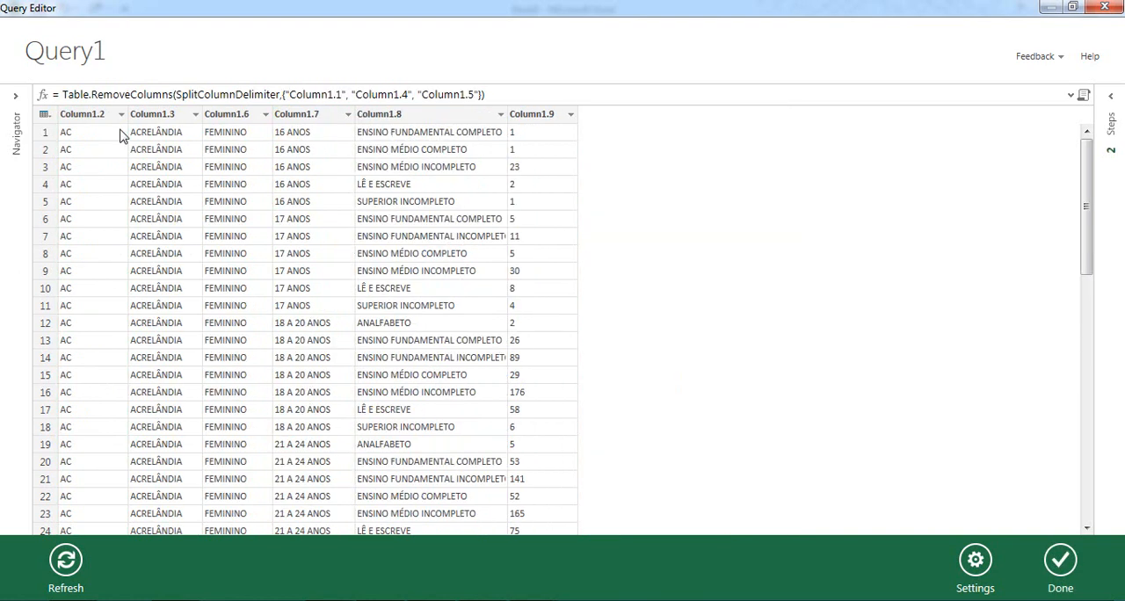
Rename Column1.2, which holds the state codes, as Estado.
right_click(74, 122)
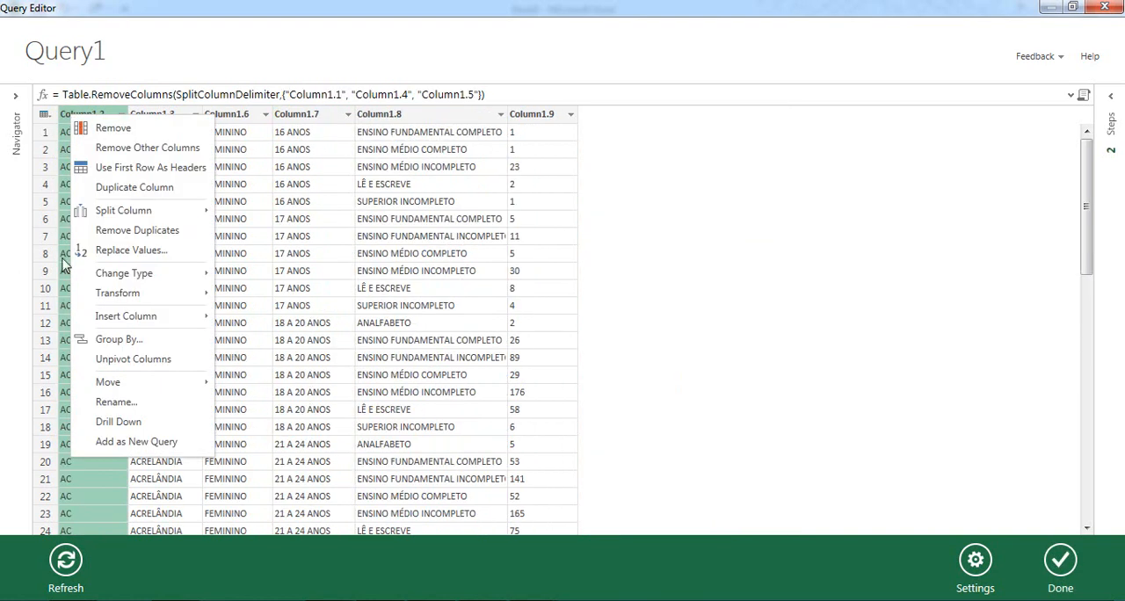
click(118, 401)
text(Estado)
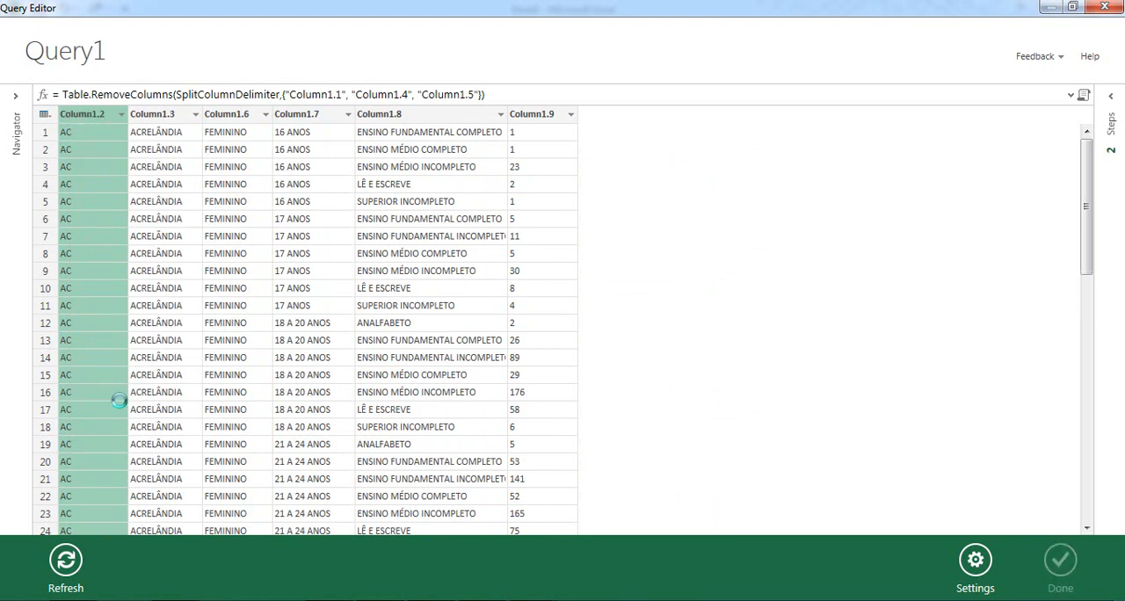
key(Return)
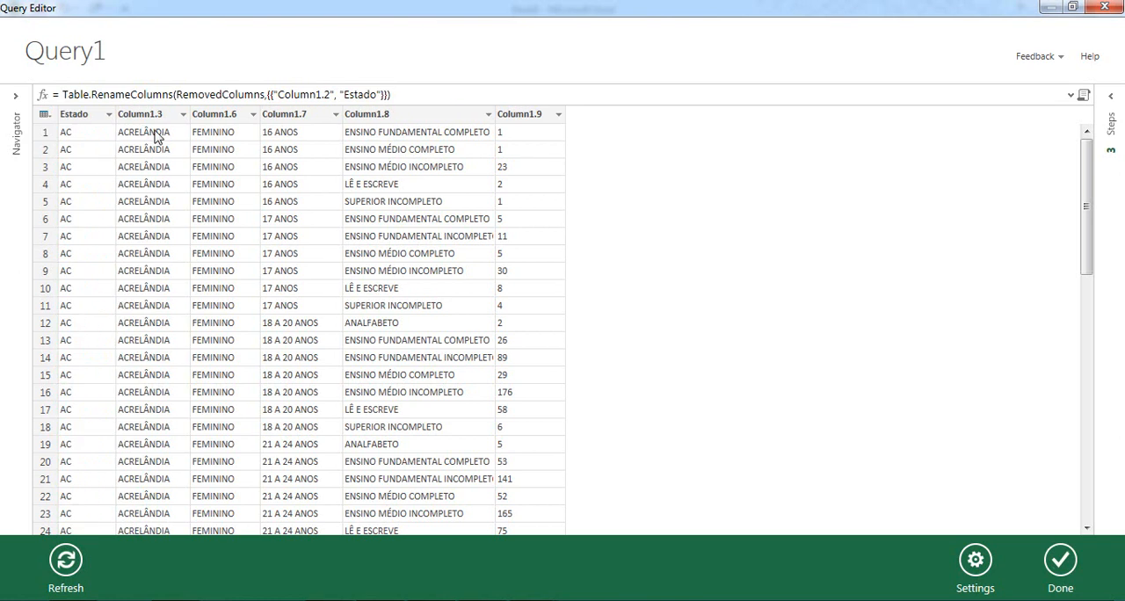
Rename Column1.3, which holds the city names, as Cidade.
right_click(141, 114)
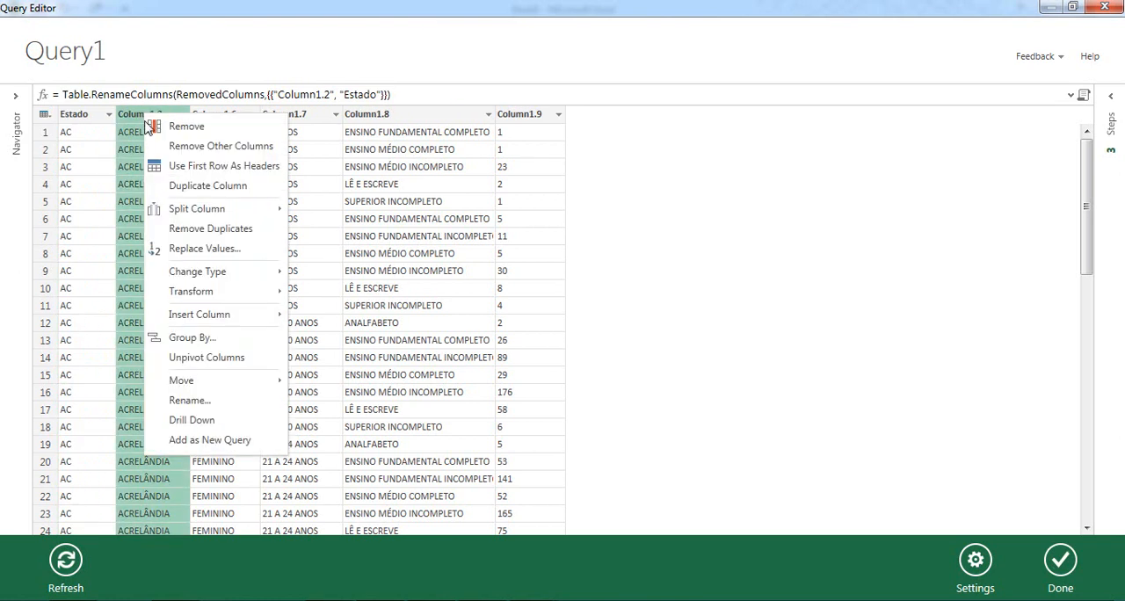
click(188, 400)
text(Cidade)
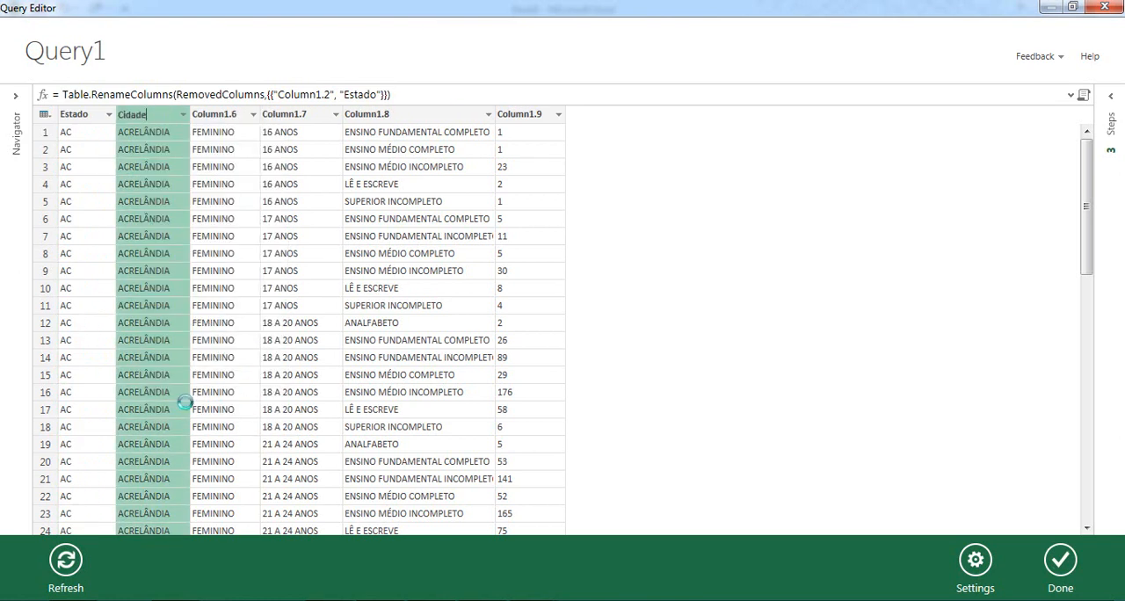
key(Return)
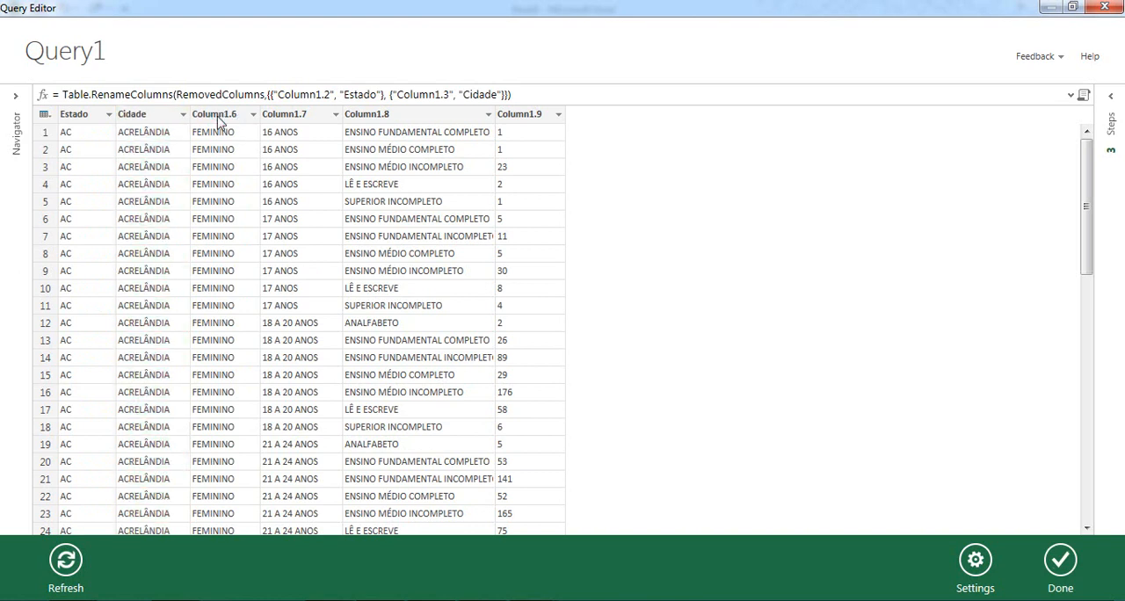
Rename Column1.6, which holds the voters' gender, as Sexo.
right_click(218, 118)
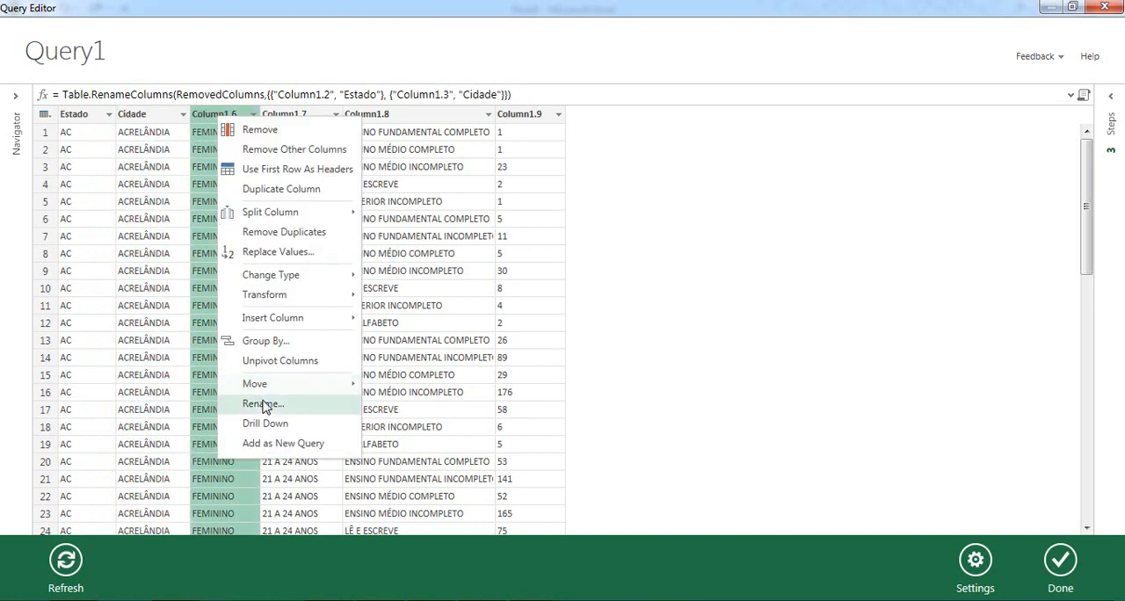
click(263, 405)
text(Sexo)
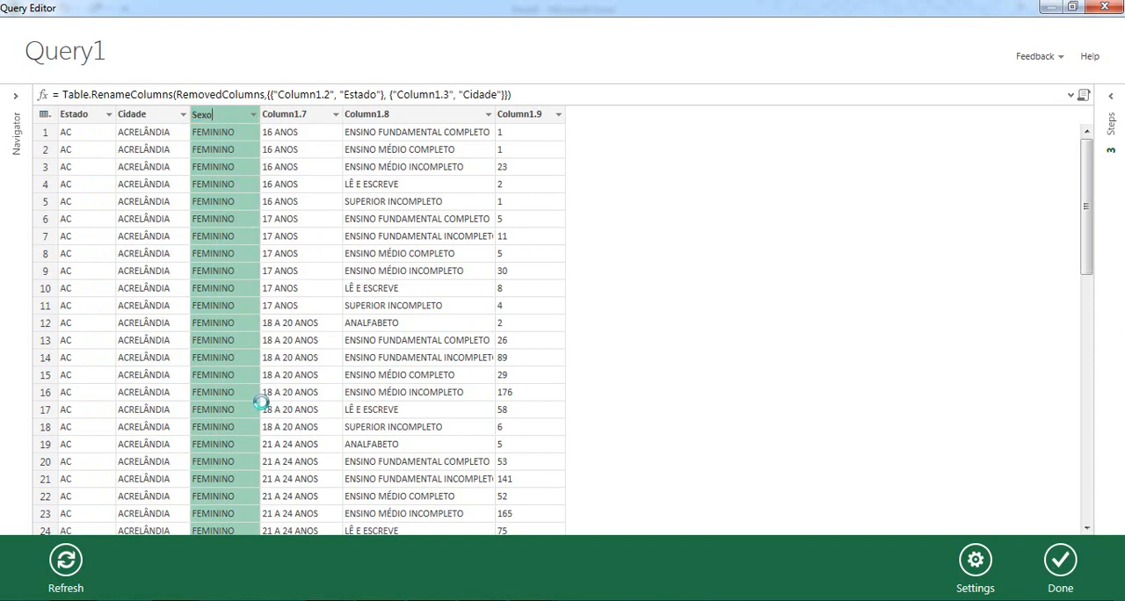
key(Return)
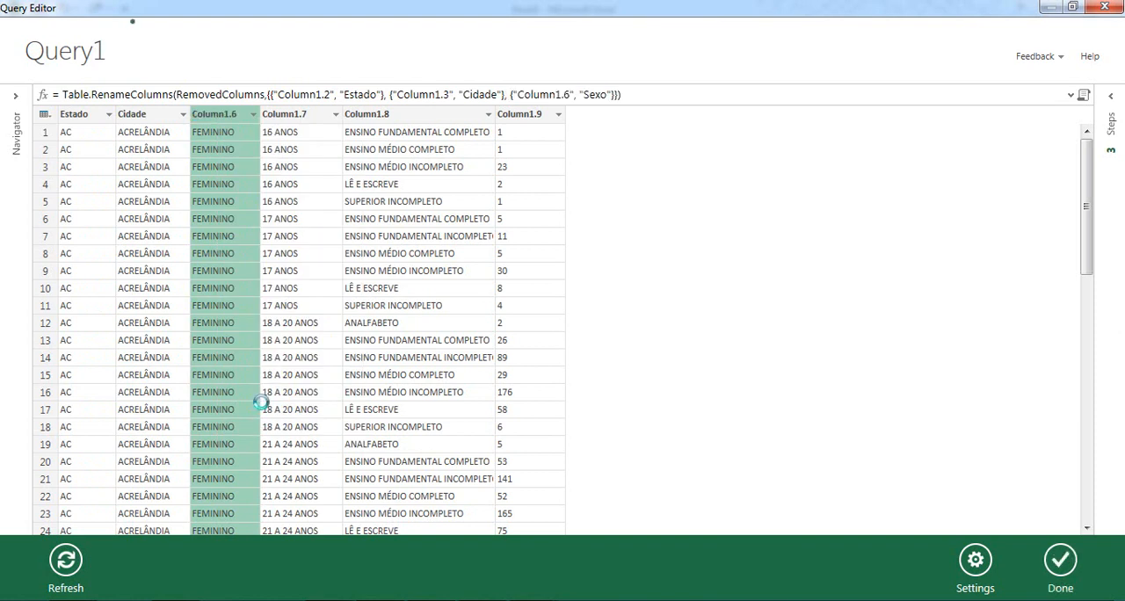
Rename Column1.7, which holds the age ranges, as Faixa Etária.
click(288, 116)
right_click(288, 118)
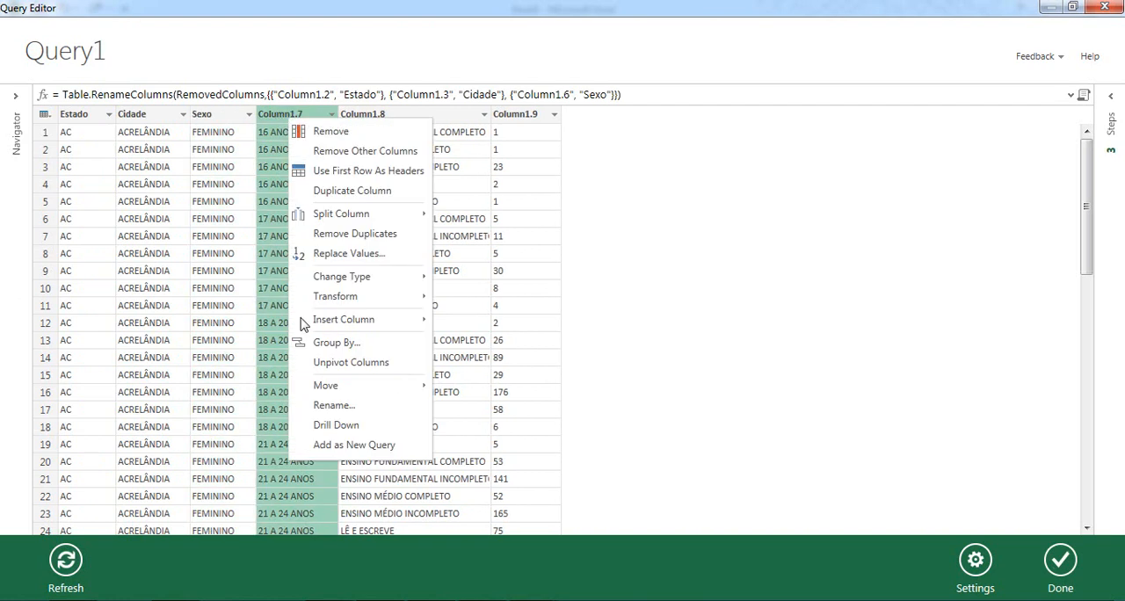
click(334, 406)
text(Faixa)
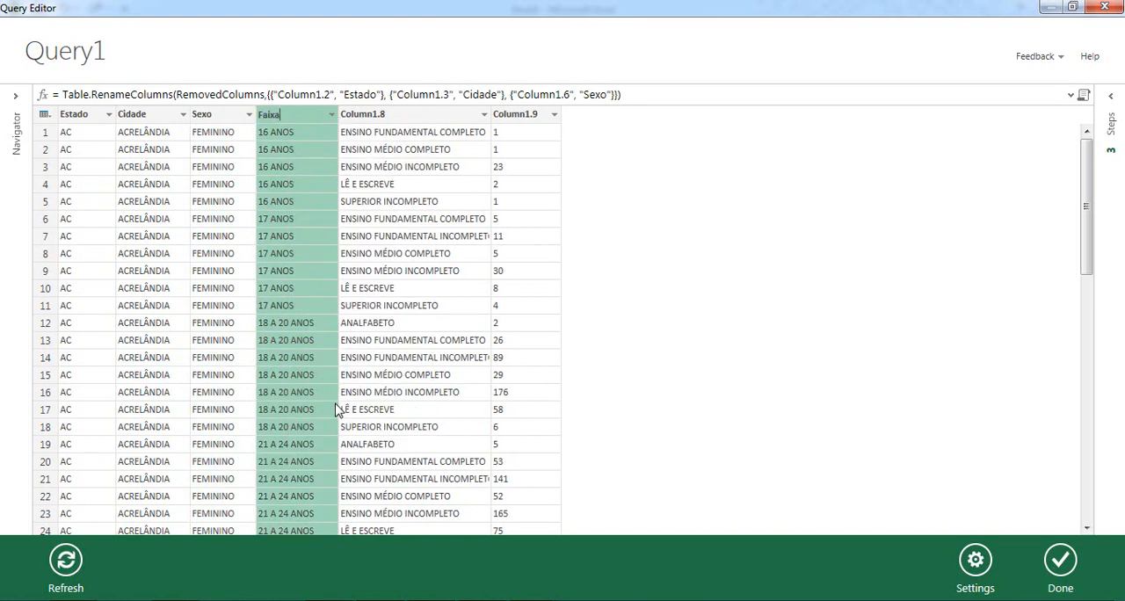
text( Etária)
key(Return)
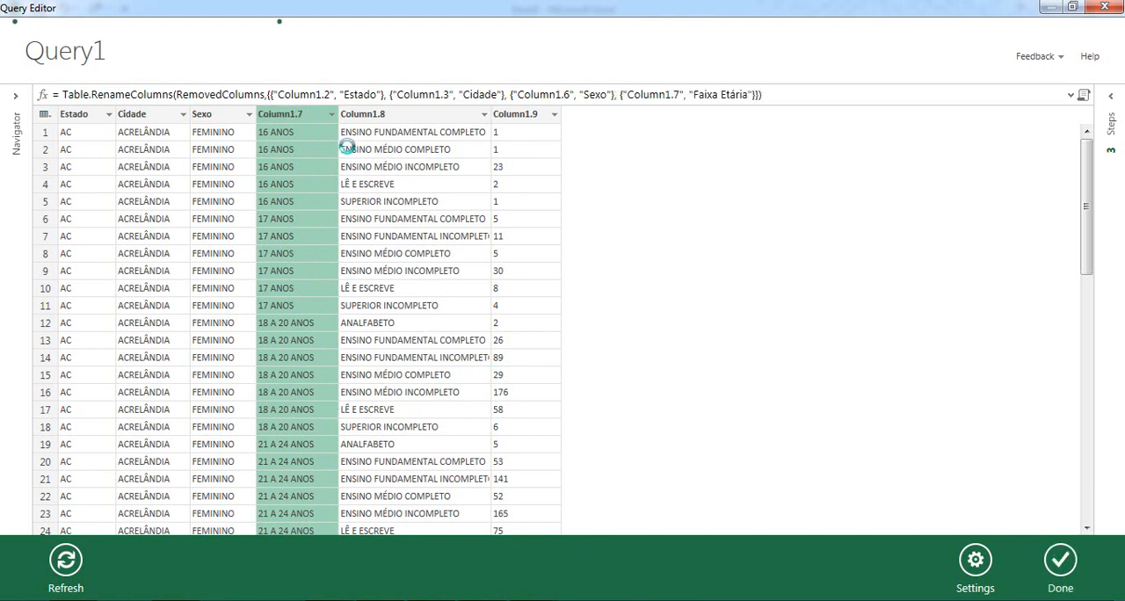
Rename Column1.8, which holds the education levels, as Escolaridade.
right_click(390, 112)
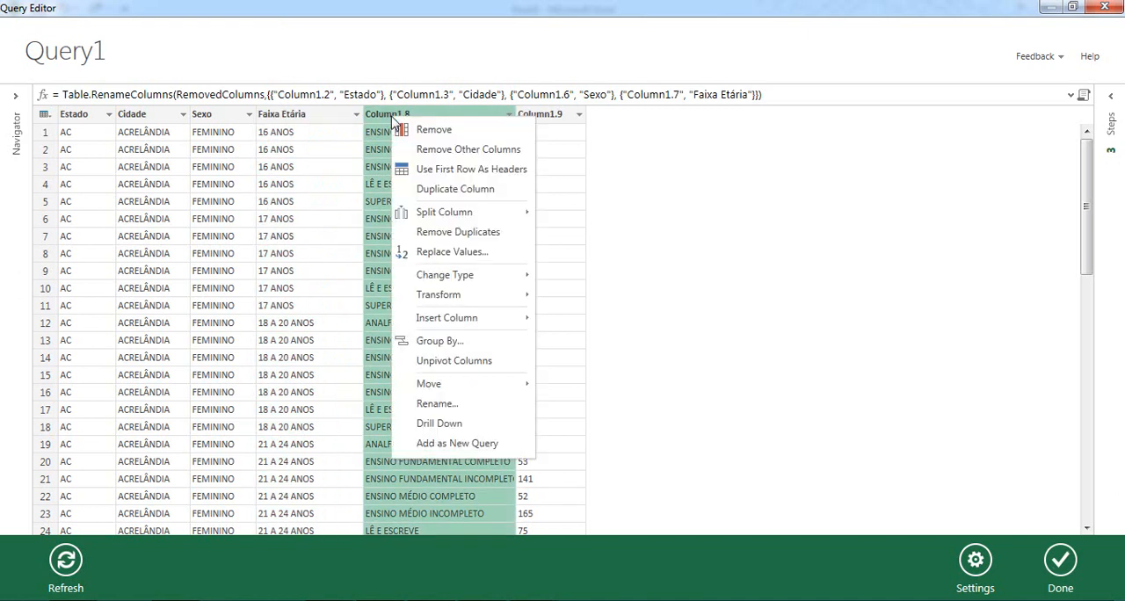
click(450, 405)
text(Escolaridade)
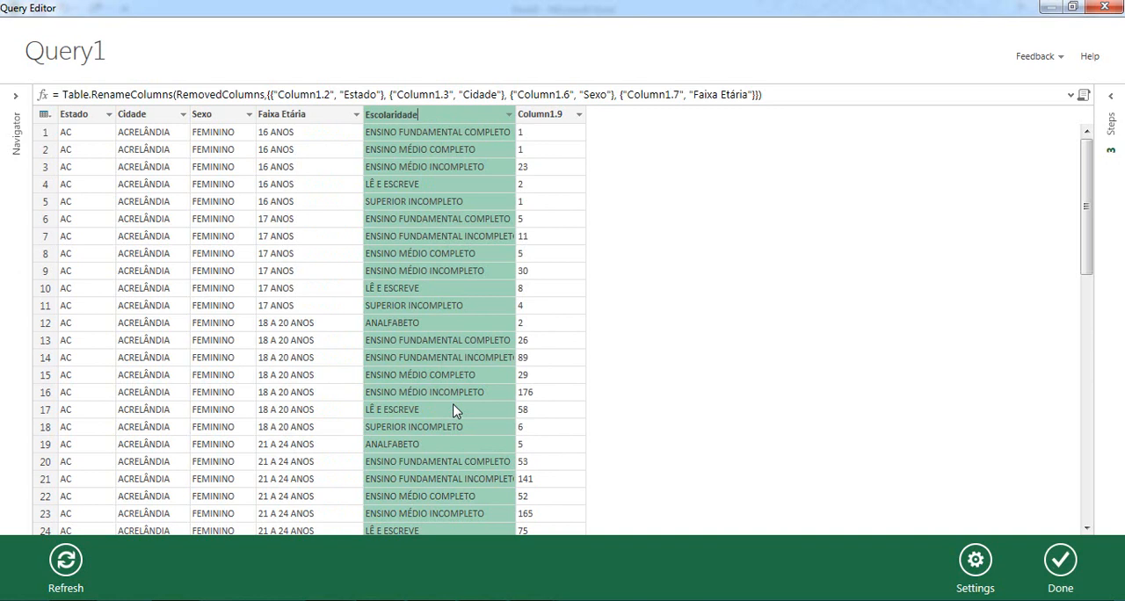
key(Return)
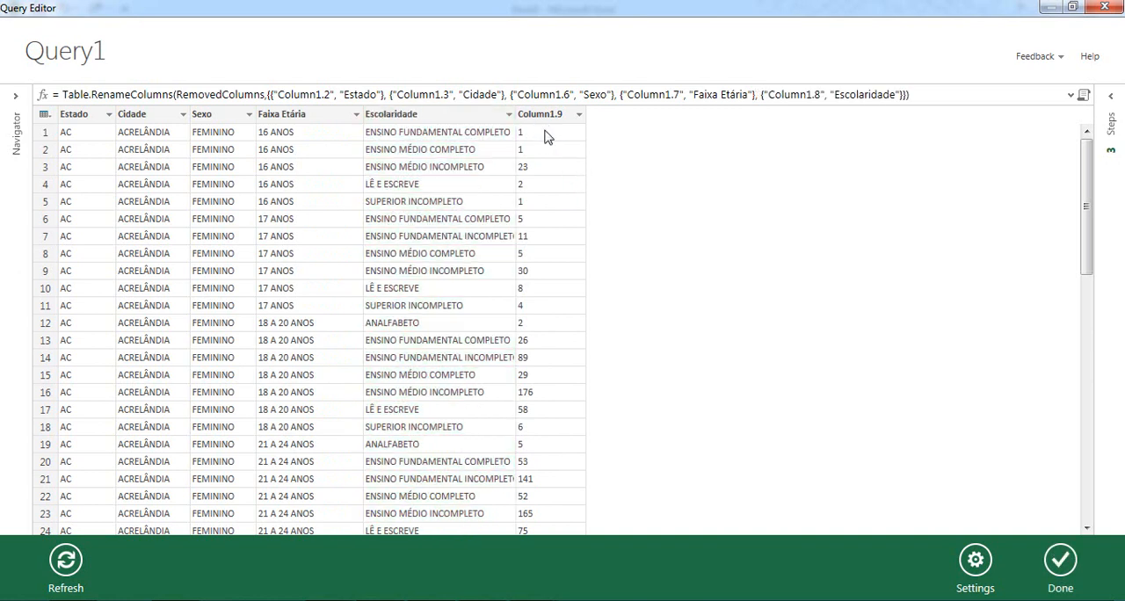
Rename Column1.9, which holds the voter counts, as Quantidade de eleitores.
right_click(540, 115)
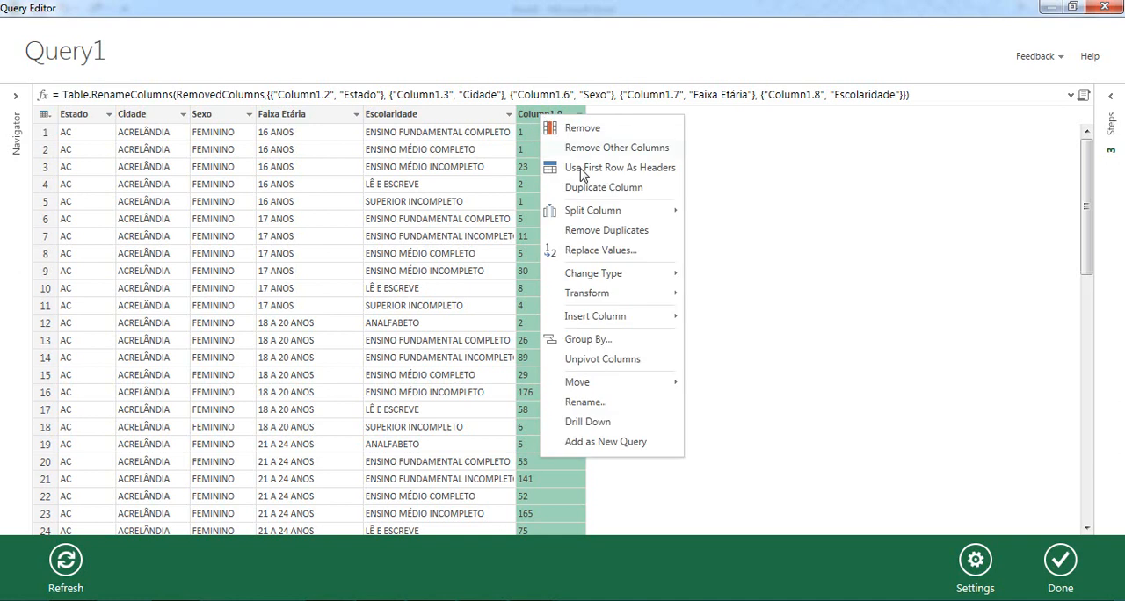
click(586, 402)
text(Quan)
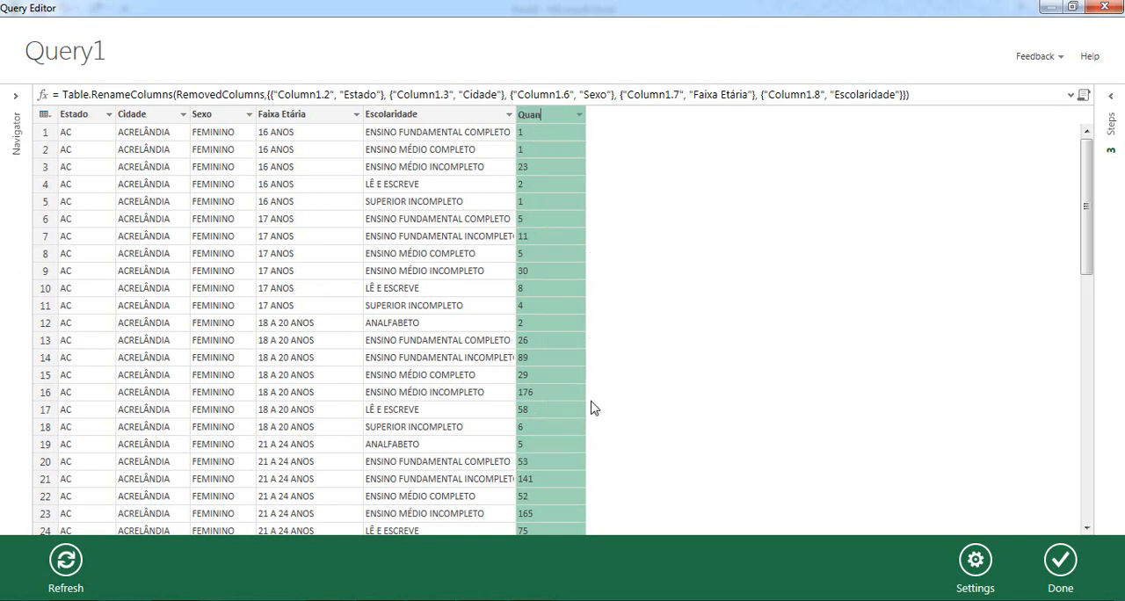
text(tidade de eleitores)
key(Return)
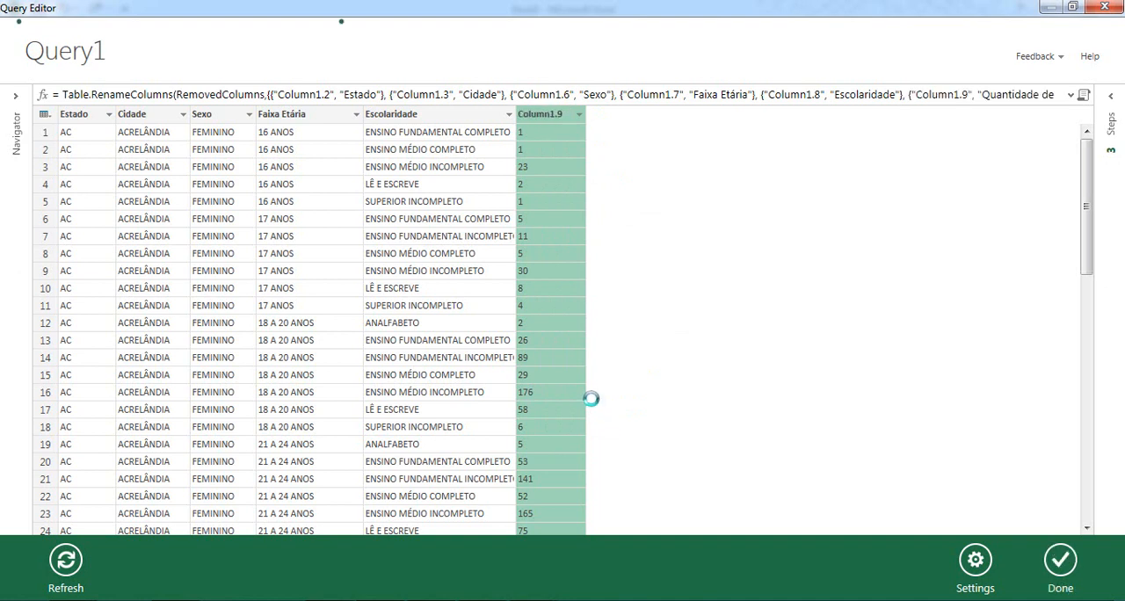
Change the data type of the Quantidade de eleitores column to Number and finish the query to load it into the workbook.
right_click(553, 116)
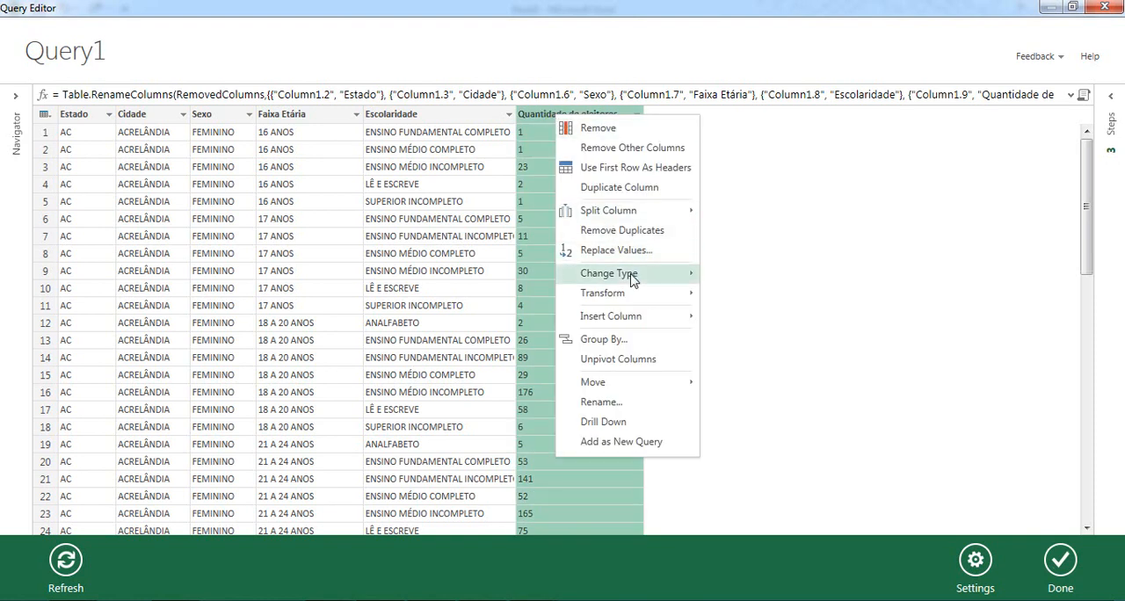
mouse_move(632, 280)
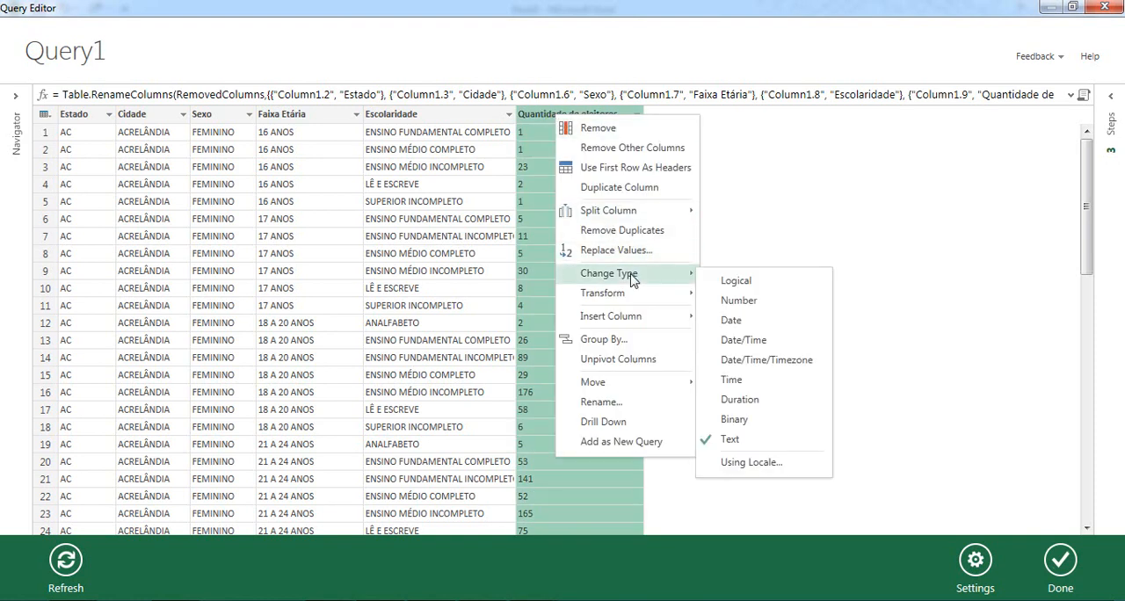
click(748, 300)
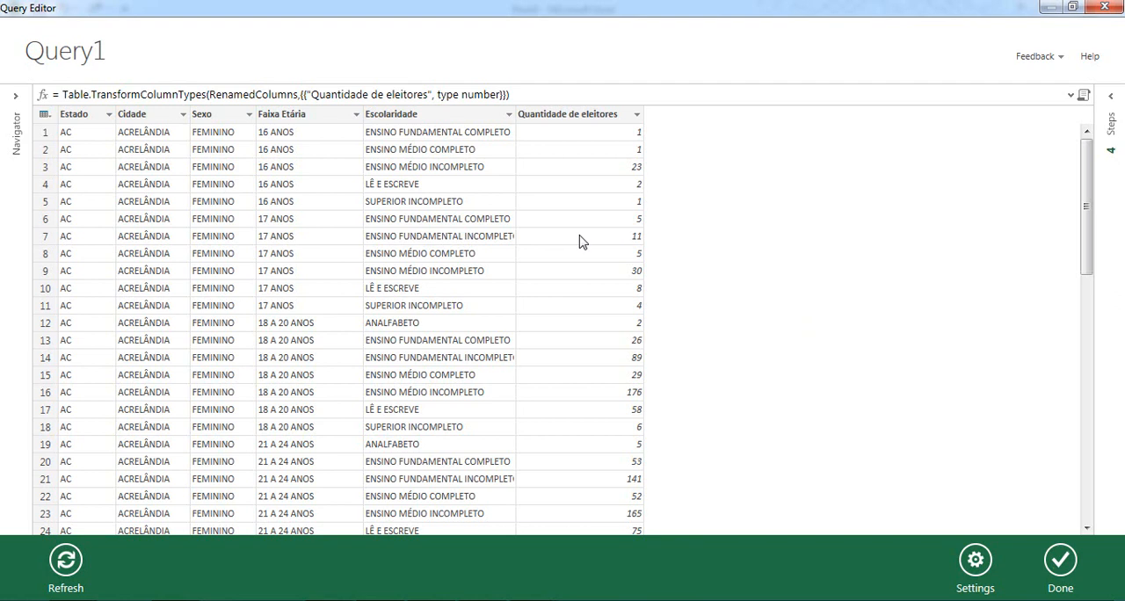
click(1111, 97)
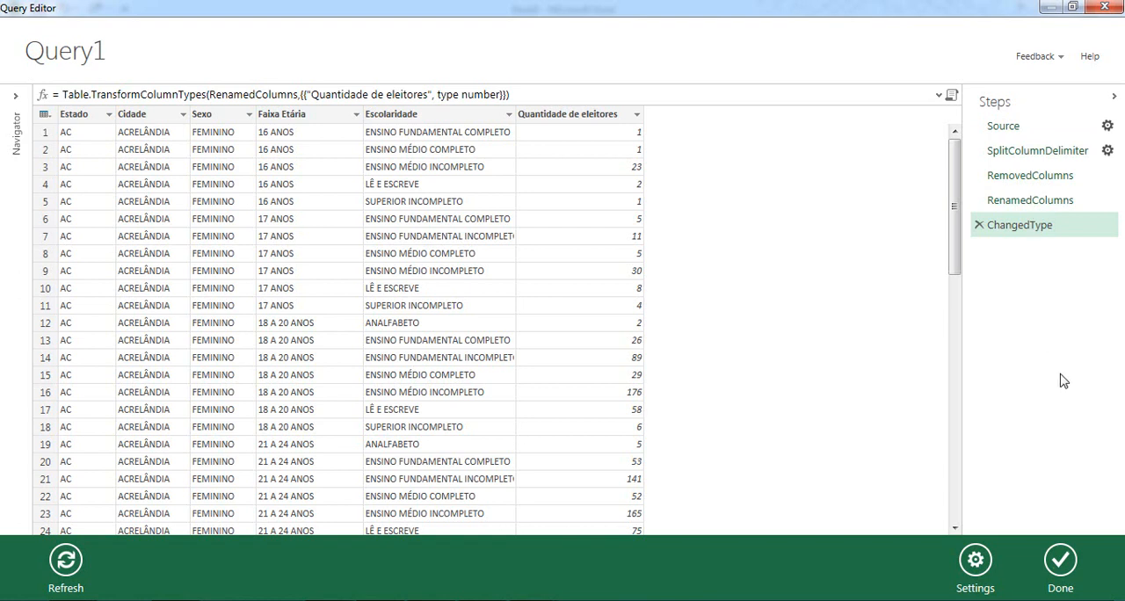
click(1059, 564)
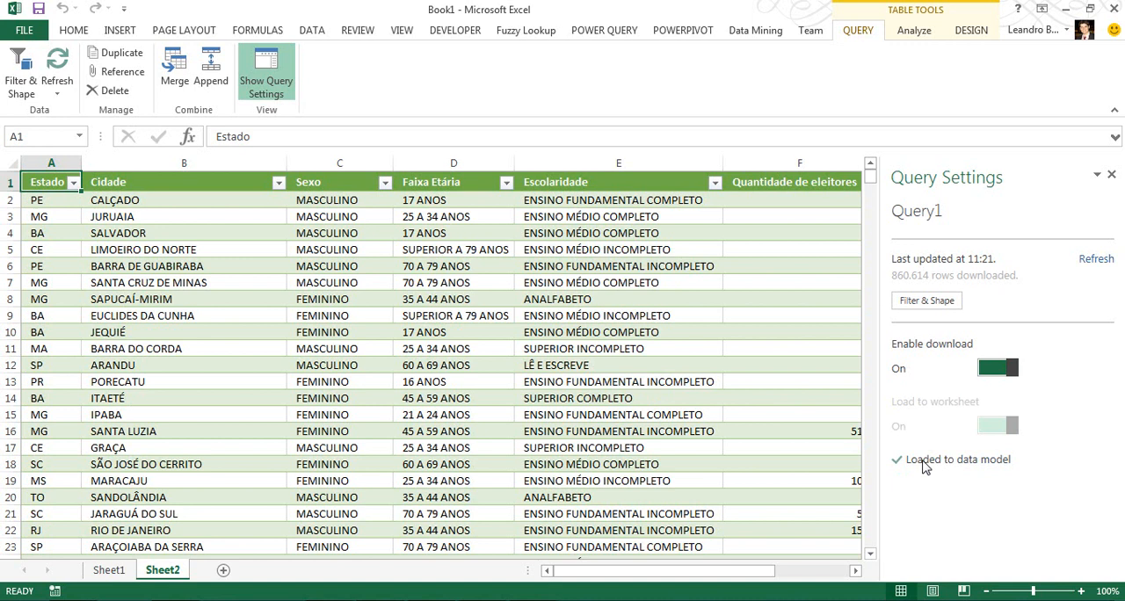
Open the workbook's data model in the PowerPivot window and maximize that window.
click(680, 35)
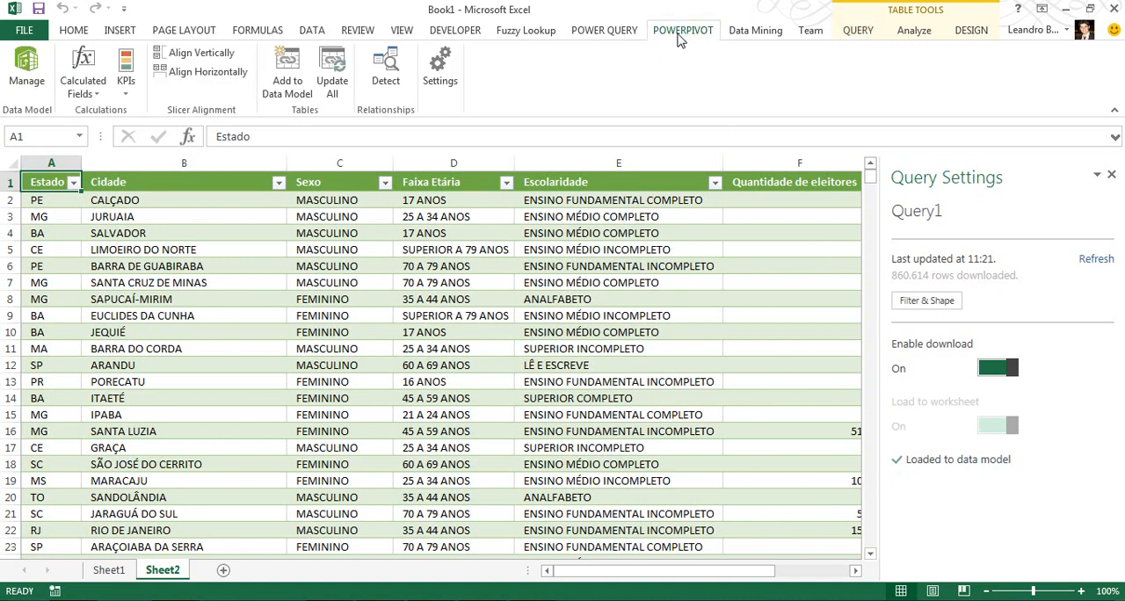
click(30, 77)
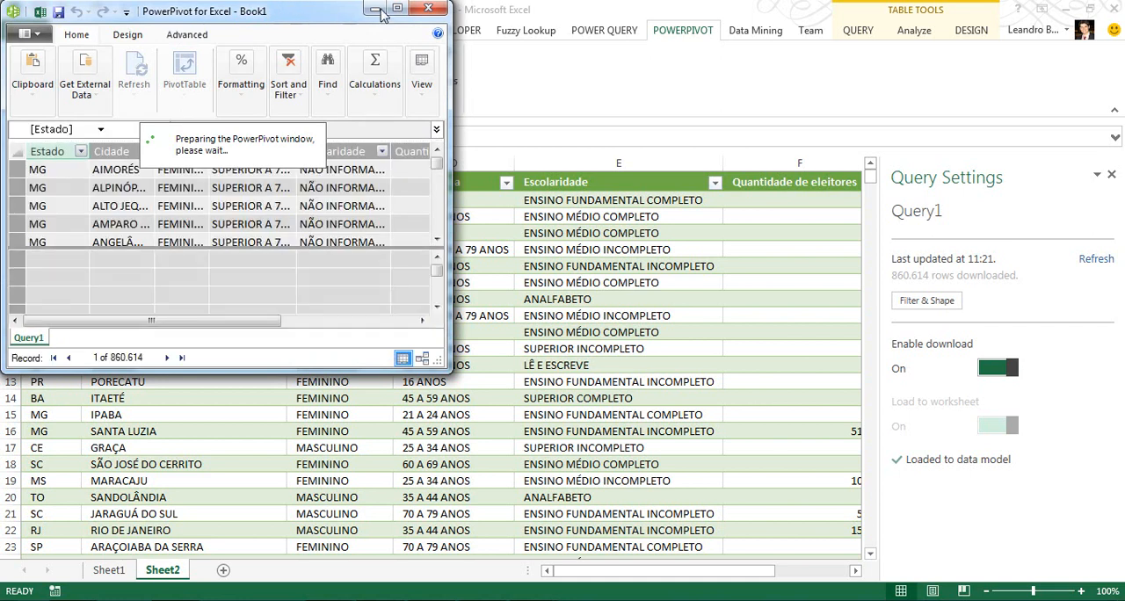
drag(296, 12, 495, 97)
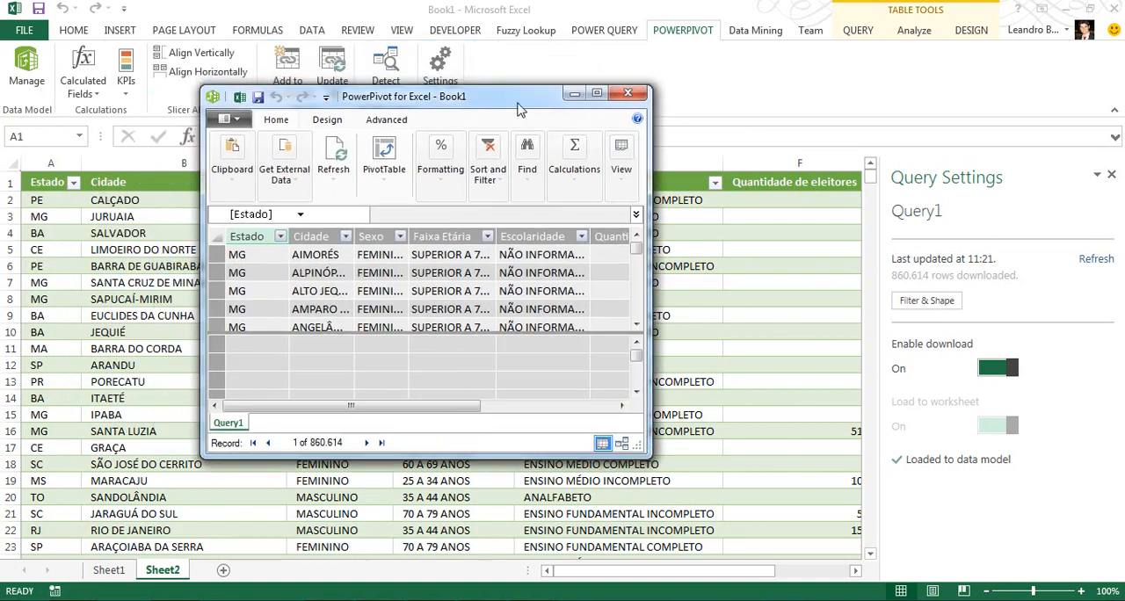
click(597, 94)
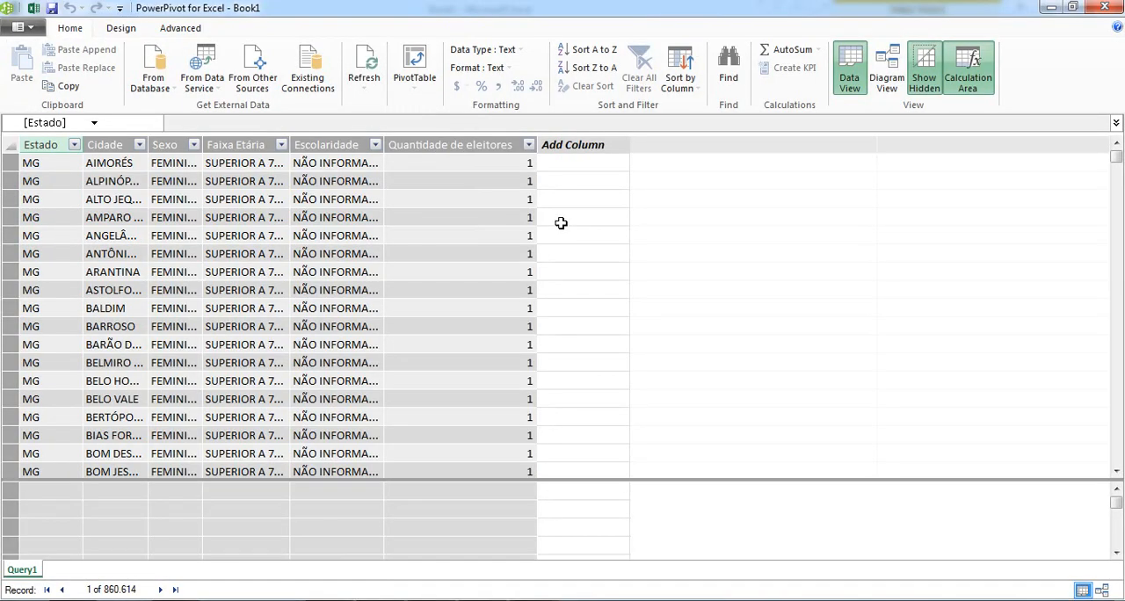
Add a calculated column named Endereço to Query1 with the formula =CONCATENATE([Cidade]&", "; [Estado]&", Brasil").
click(566, 166)
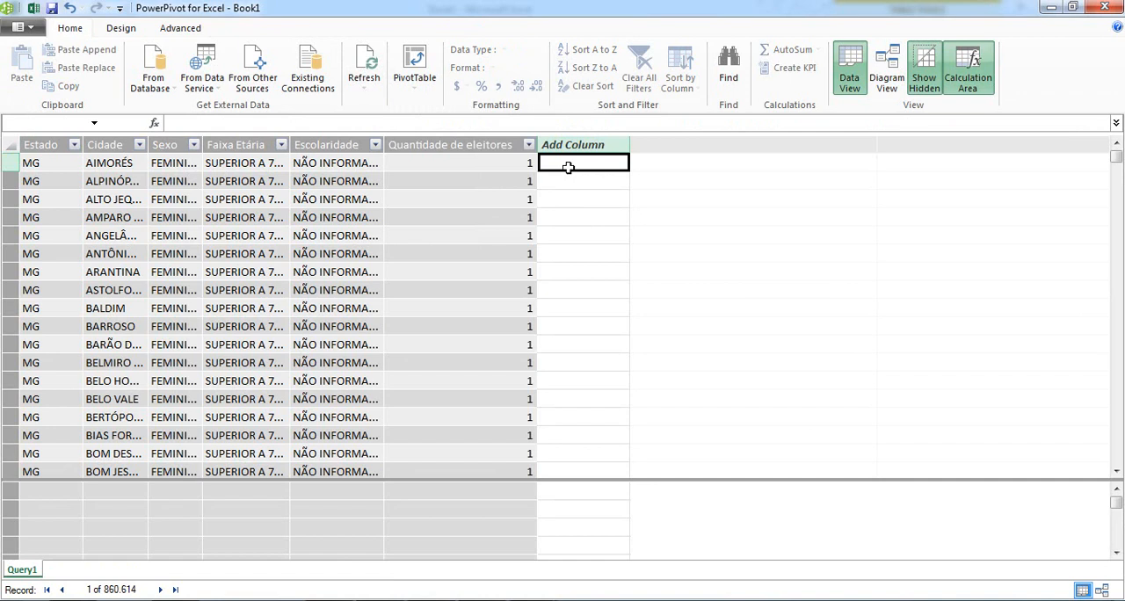
click(486, 121)
text(=CONCATENATE([Cidade]&", "; [Estado]&", Brasil"))
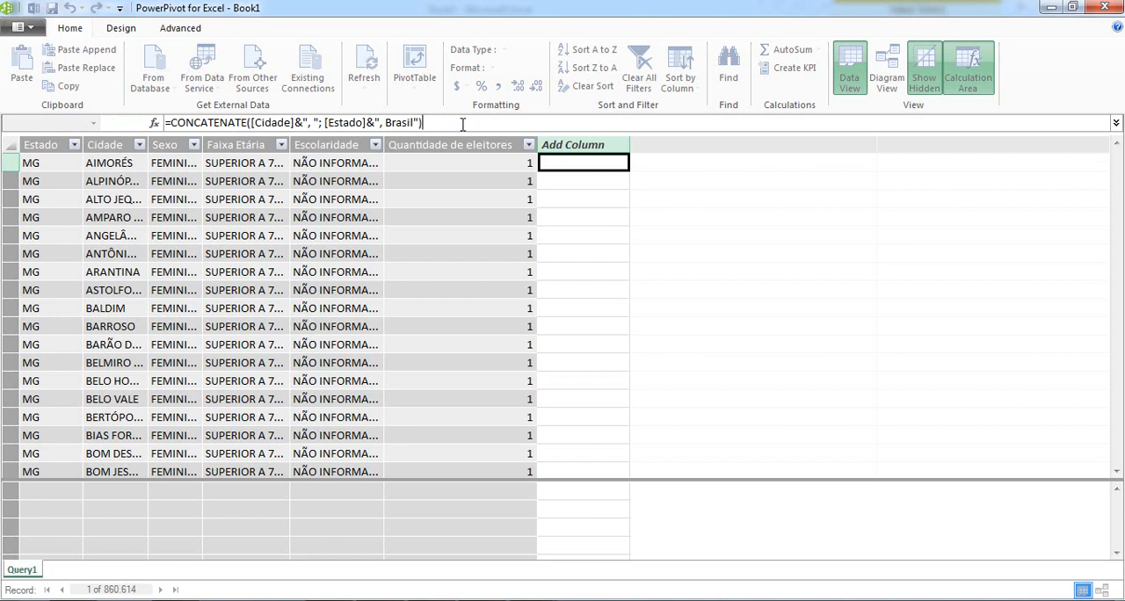
key(Return)
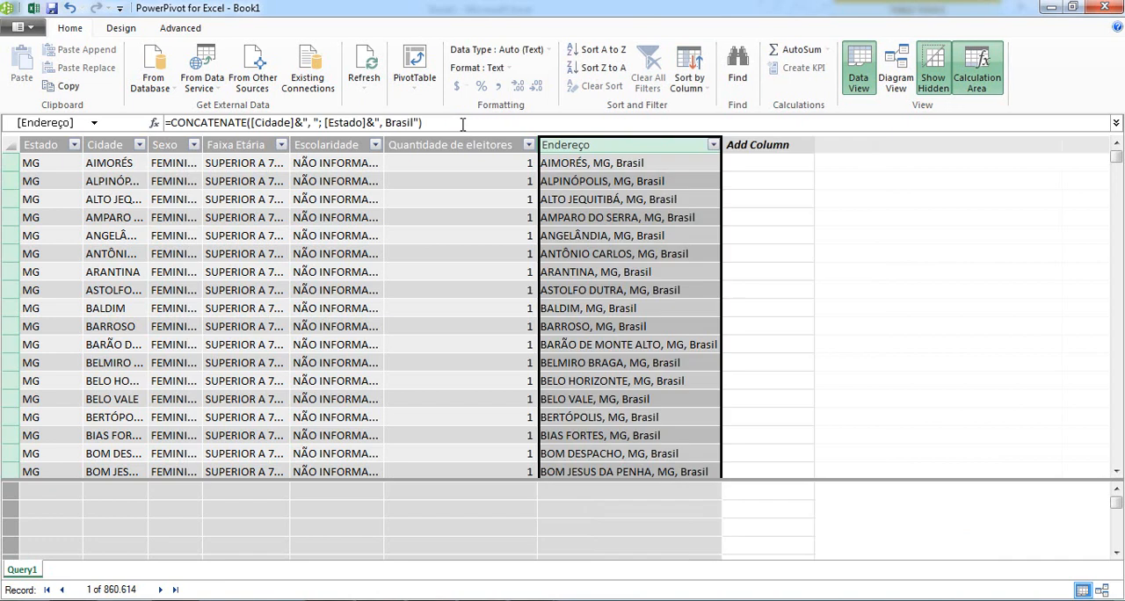
Set the data category of the Endereço column to Address.
click(178, 29)
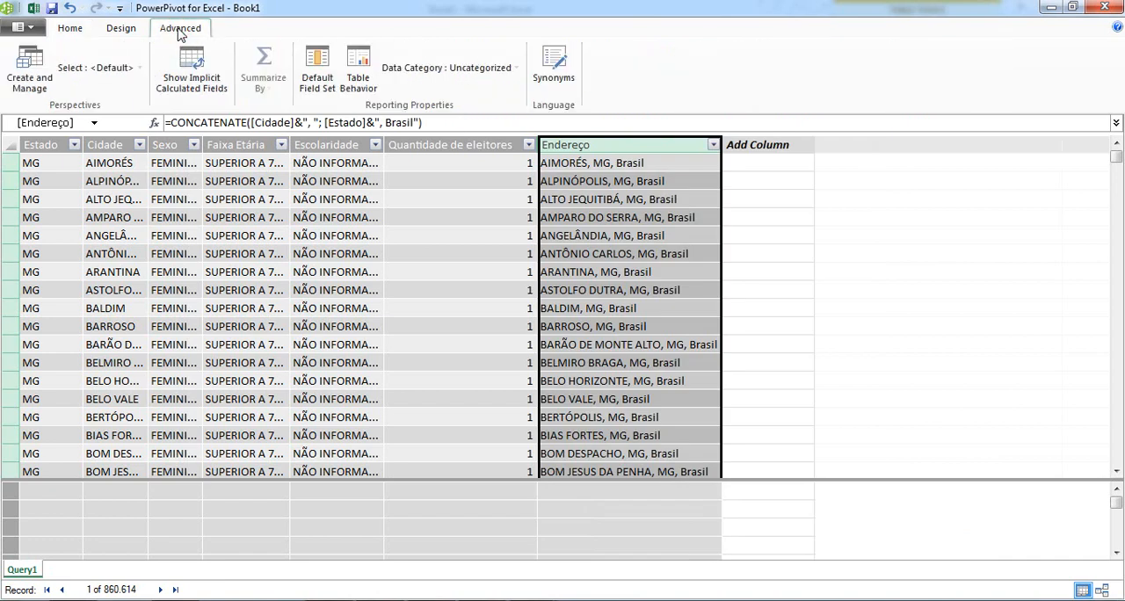
click(506, 71)
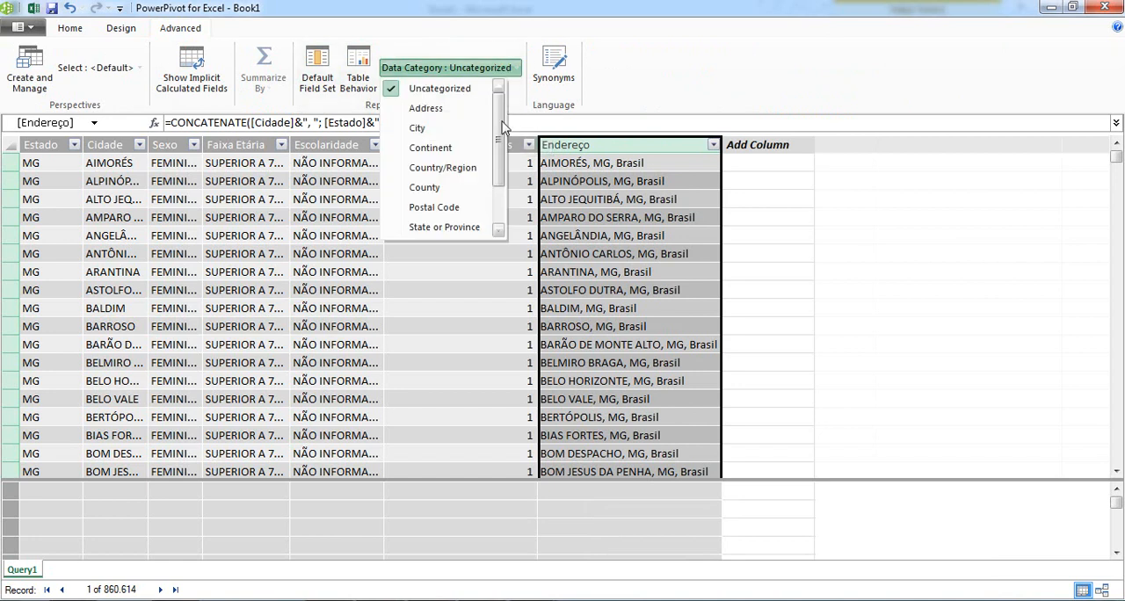
drag(501, 121, 501, 115)
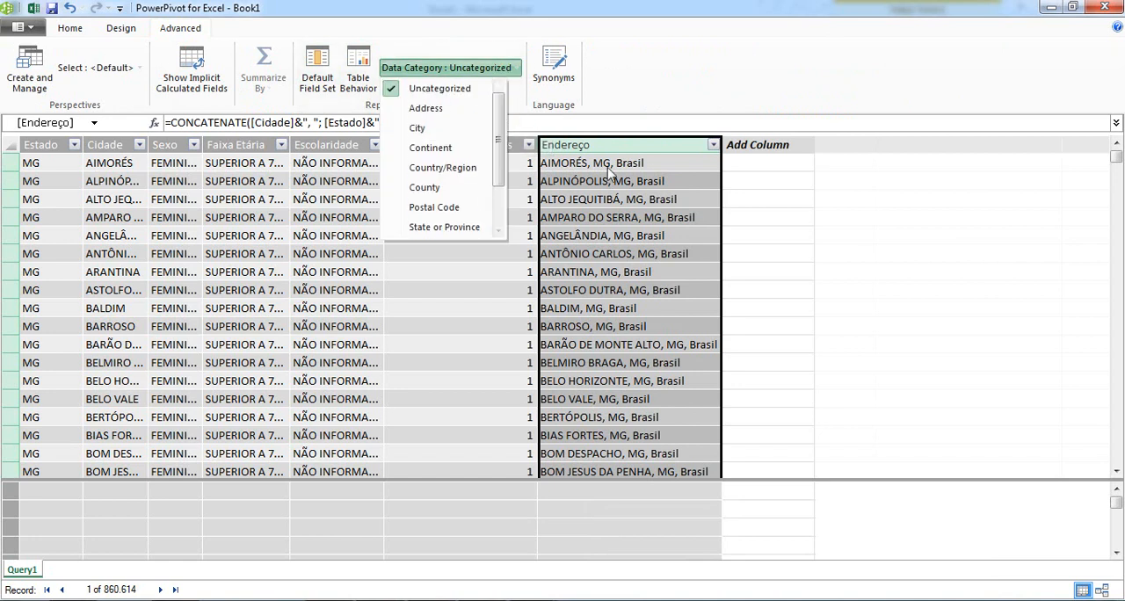
click(434, 109)
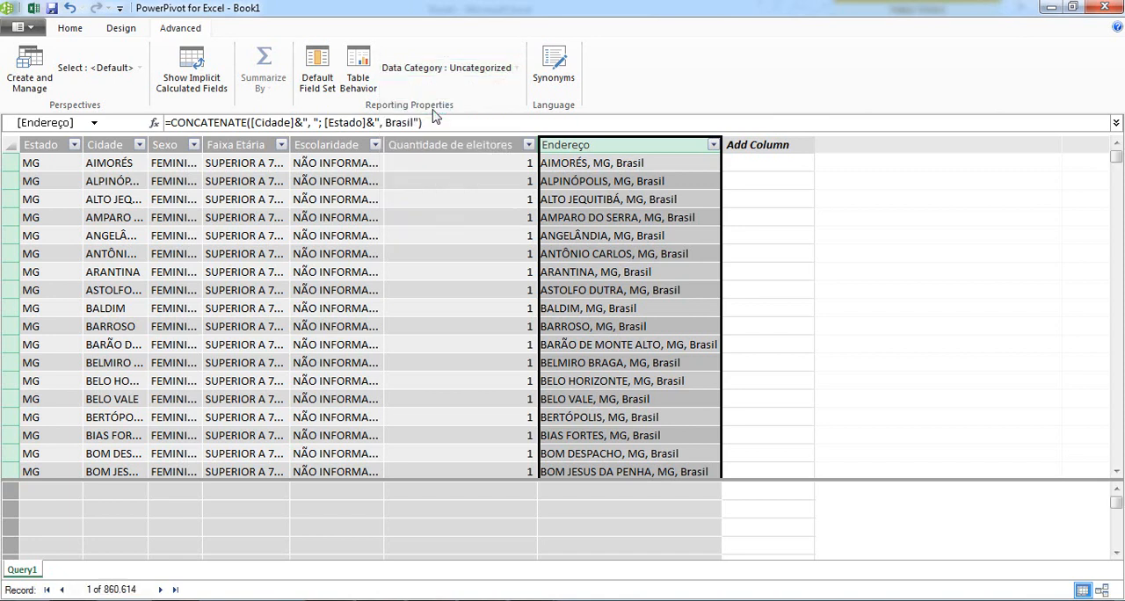
Save the workbook to the Desktop as an Excel Workbook named Map.
click(53, 10)
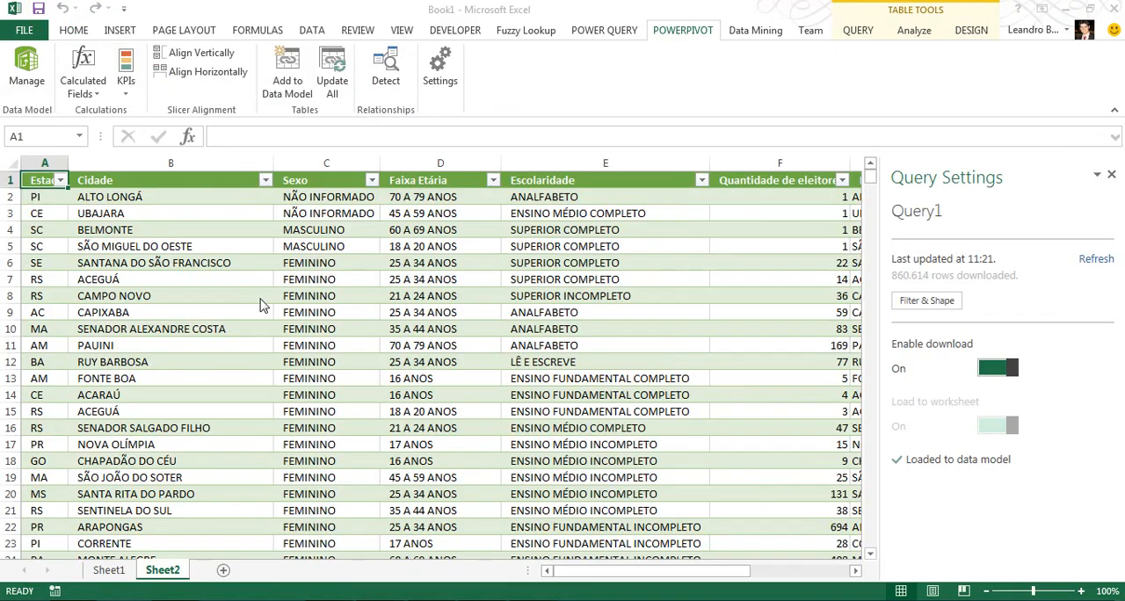
drag(128, 193, 118, 139)
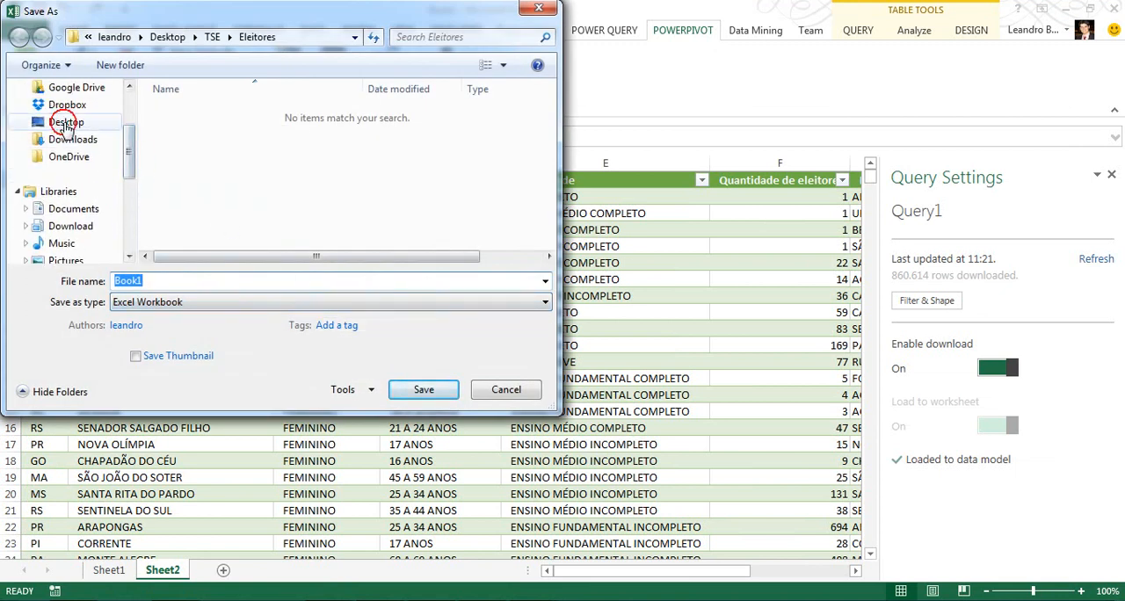
click(66, 123)
click(198, 283)
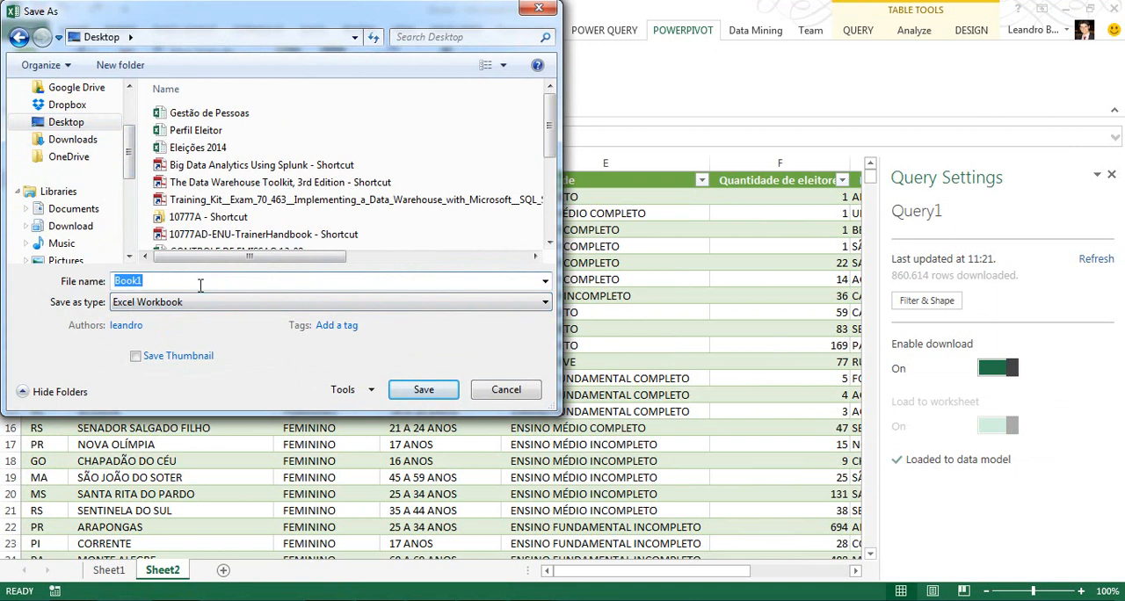
text(Map)
click(420, 393)
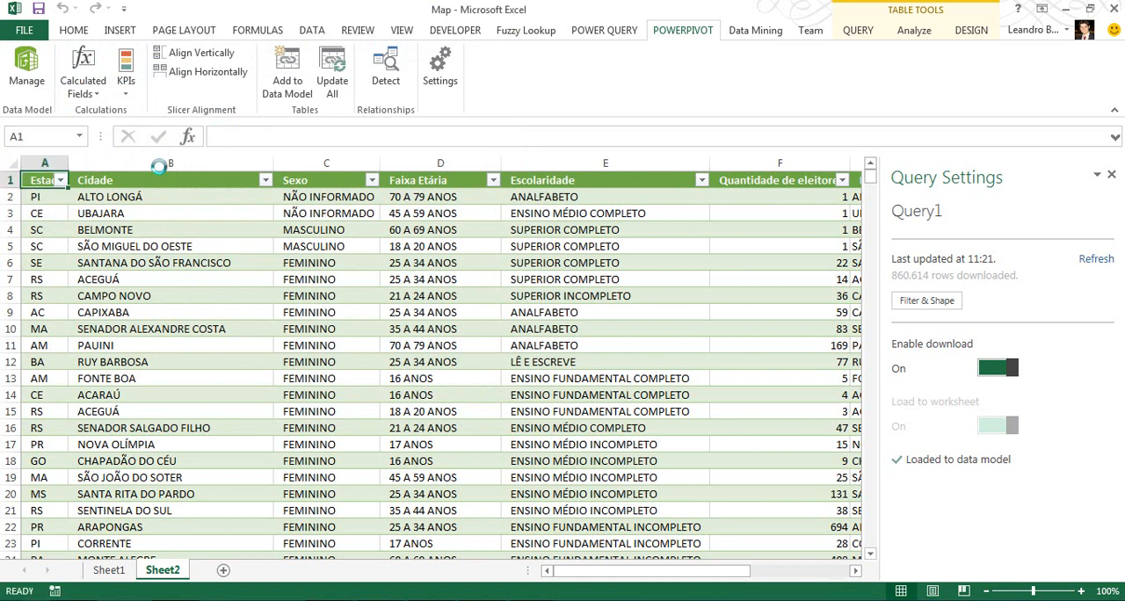
Launch Power Map from the Sheet2 electorate table to plot its locations on the globe.
click(120, 31)
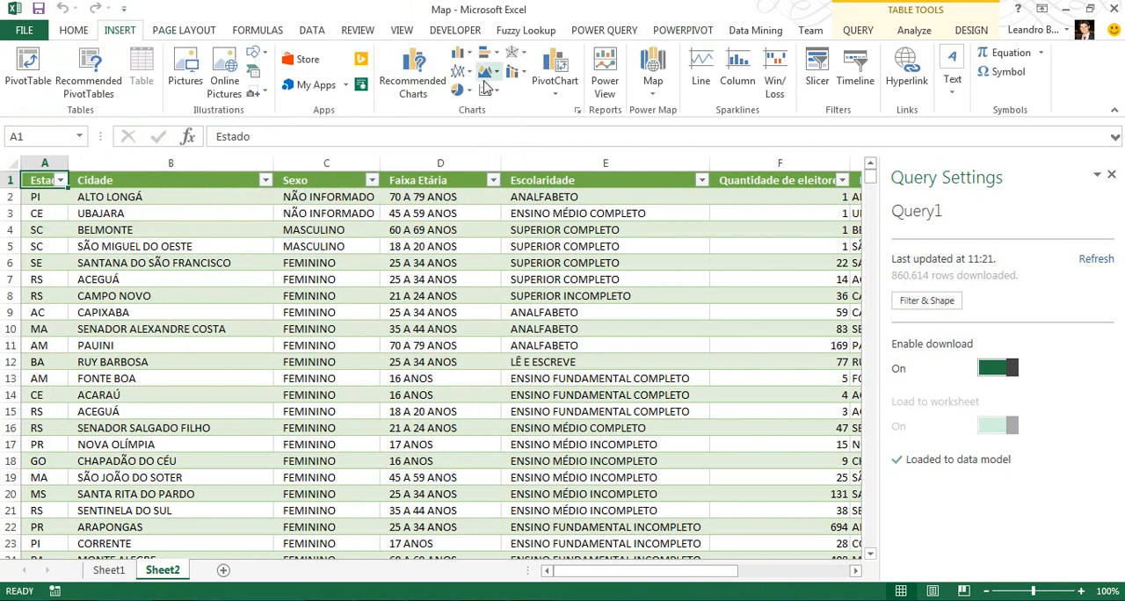
click(654, 71)
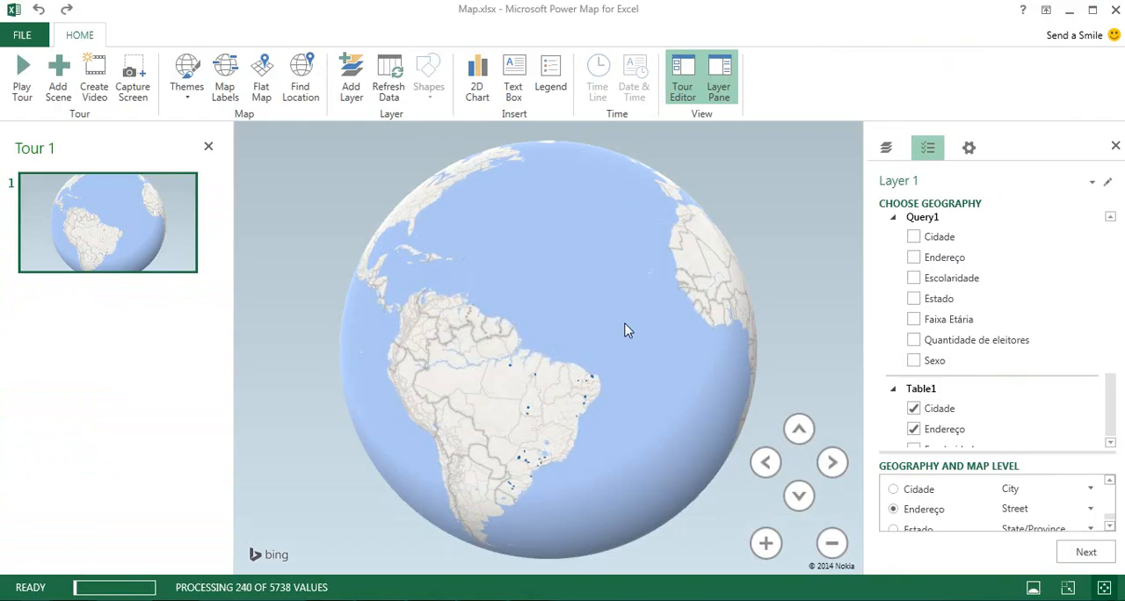
scroll(621, 389, up, 3)
drag(647, 372, 662, 382)
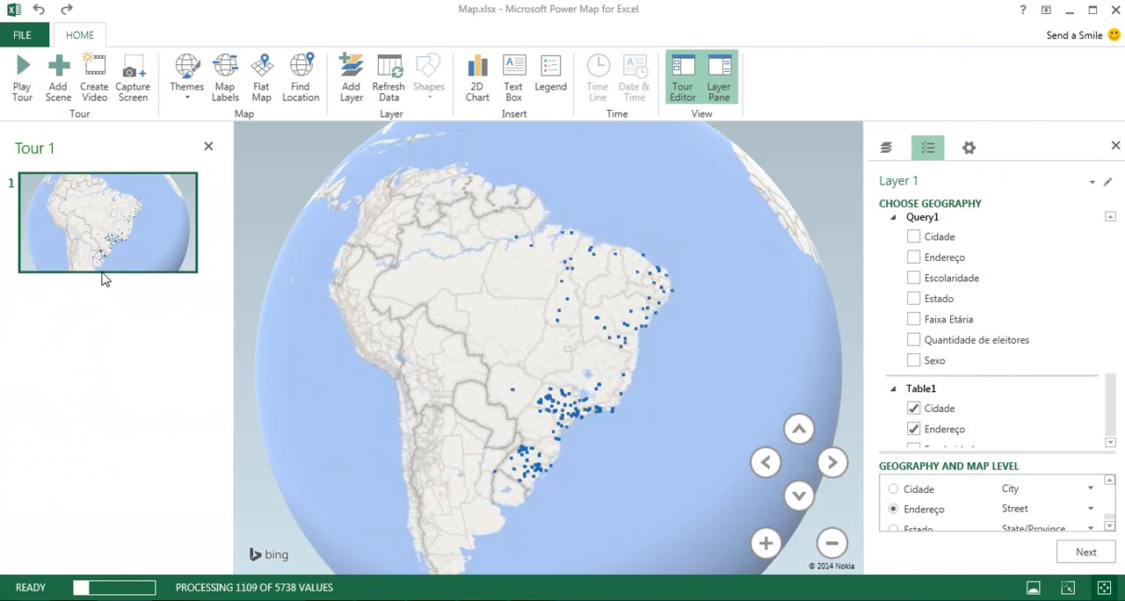
Examine the plotted electorate points across South America from several distances and angles on the globe.
drag(469, 343, 415, 280)
scroll(528, 290, down, 8)
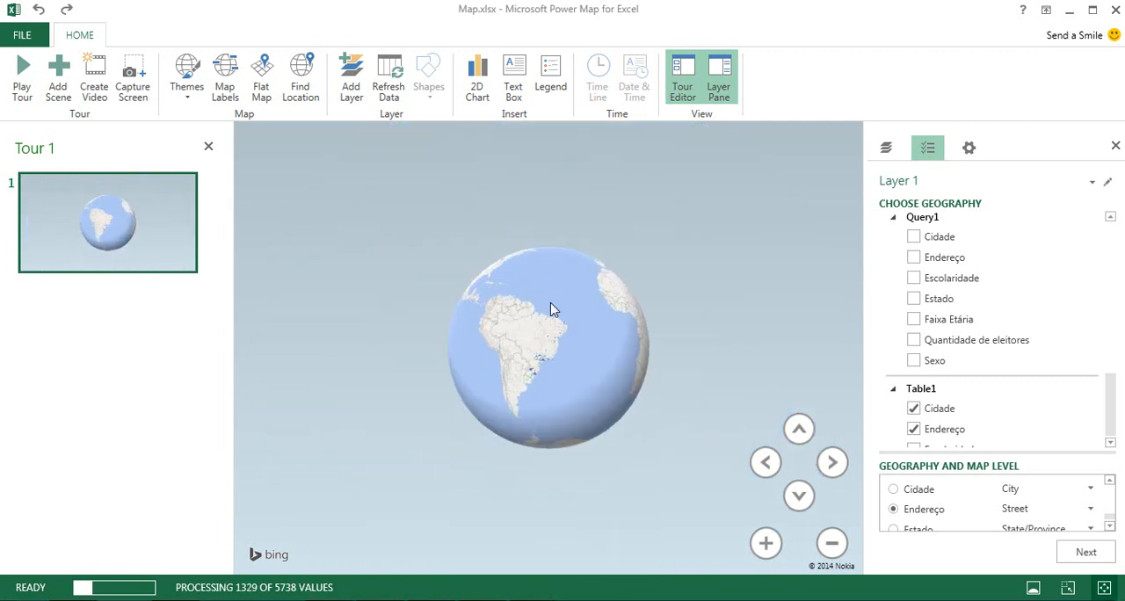
drag(555, 309, 553, 391)
drag(565, 312, 583, 352)
scroll(541, 341, up, 8)
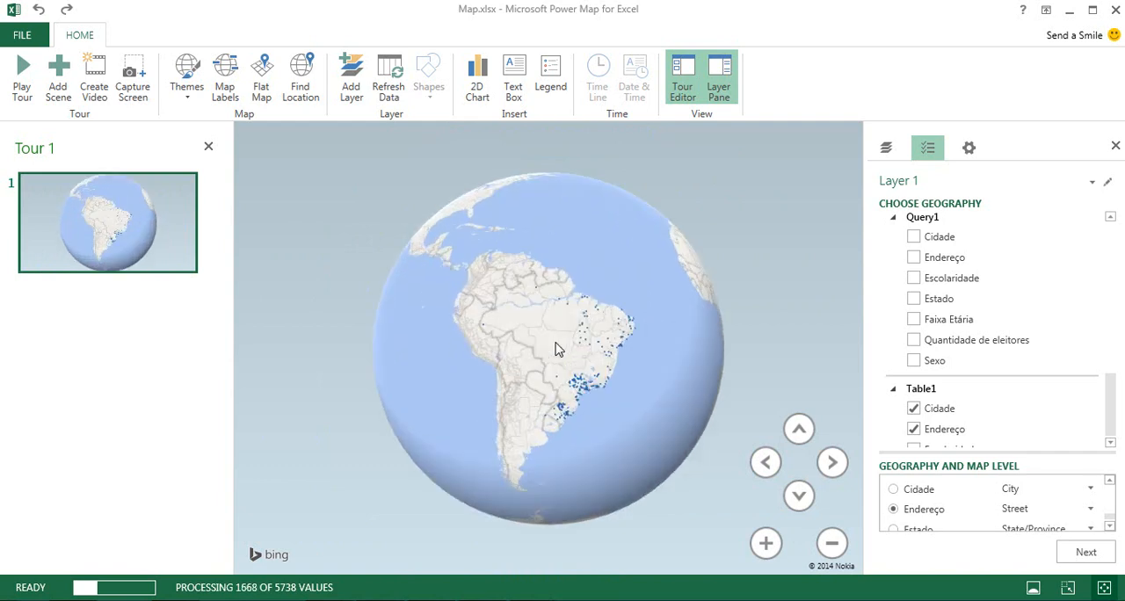
drag(547, 306, 727, 424)
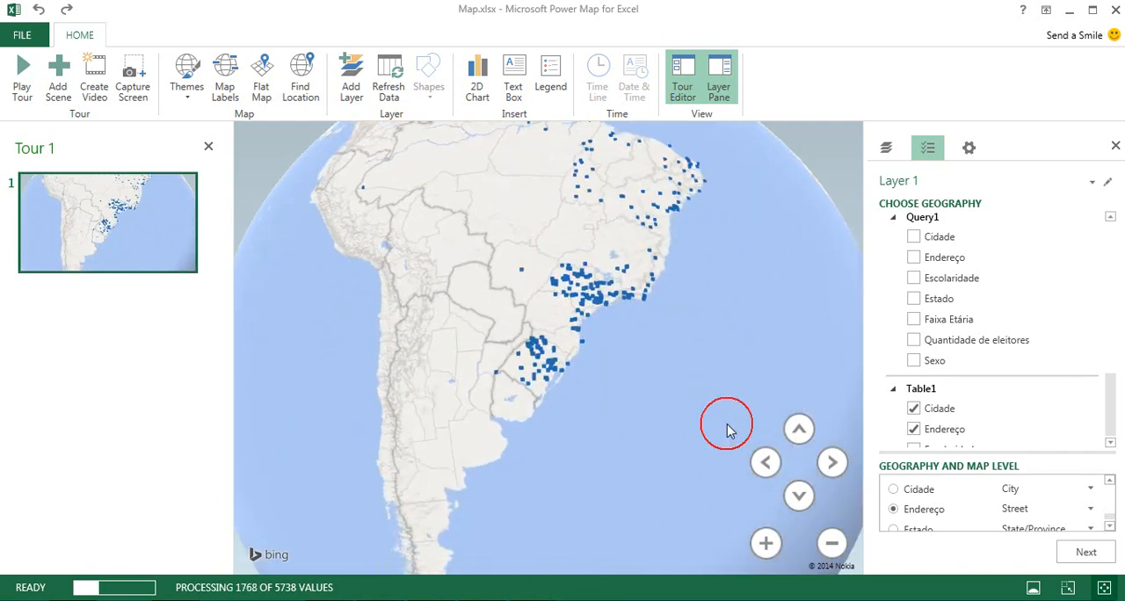
click(793, 429)
scroll(706, 410, down, 8)
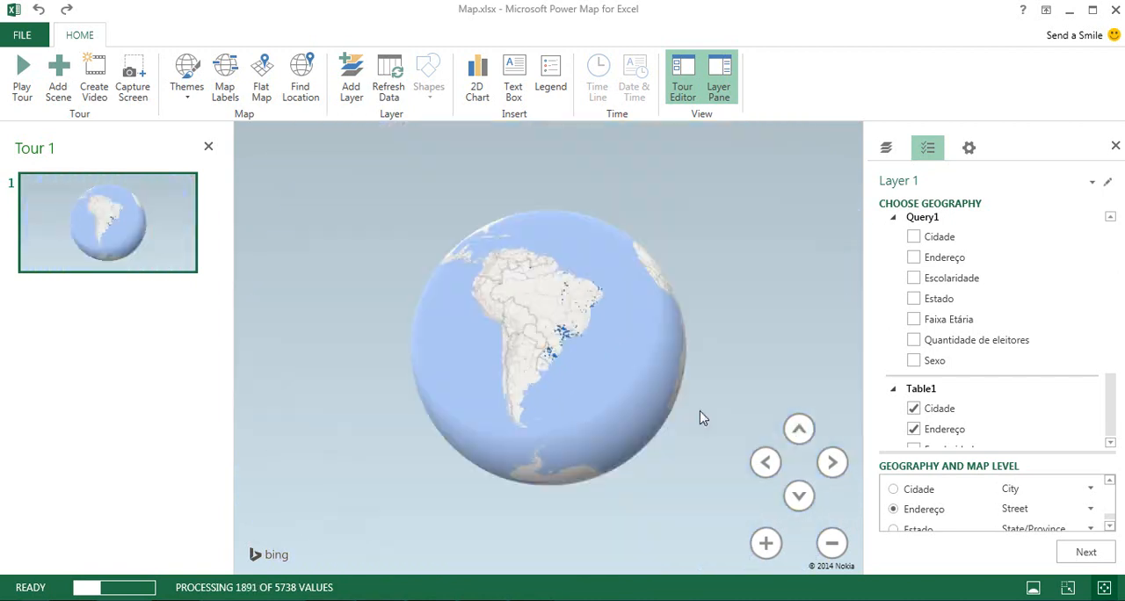
scroll(618, 376, up, 3)
scroll(617, 374, up, 1)
drag(601, 359, 723, 389)
scroll(612, 359, up, 4)
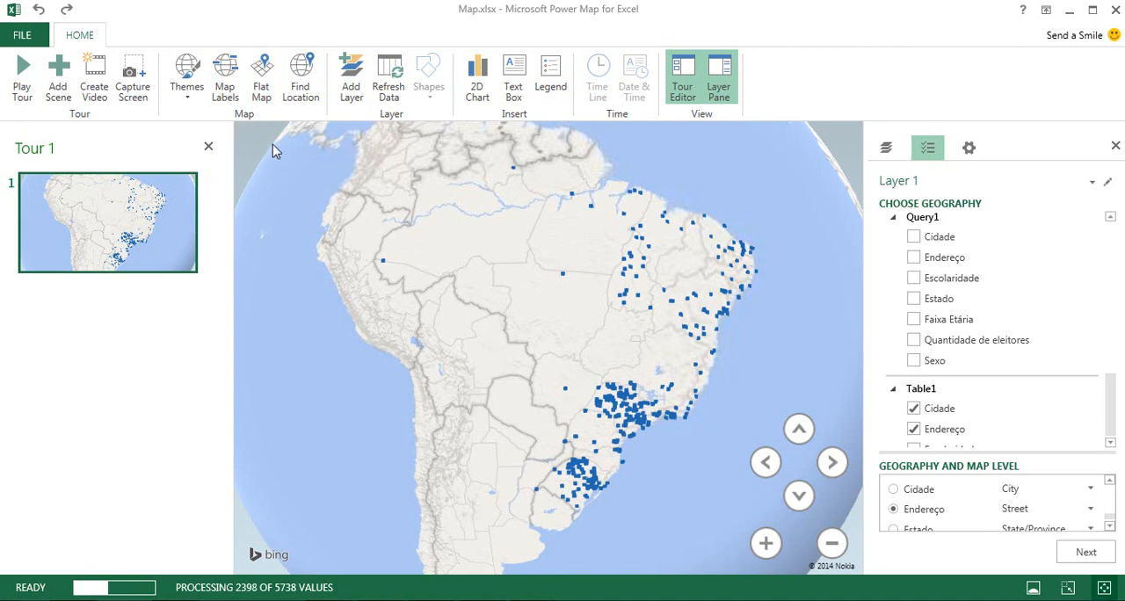
Turn on the map labels for the globe.
click(225, 86)
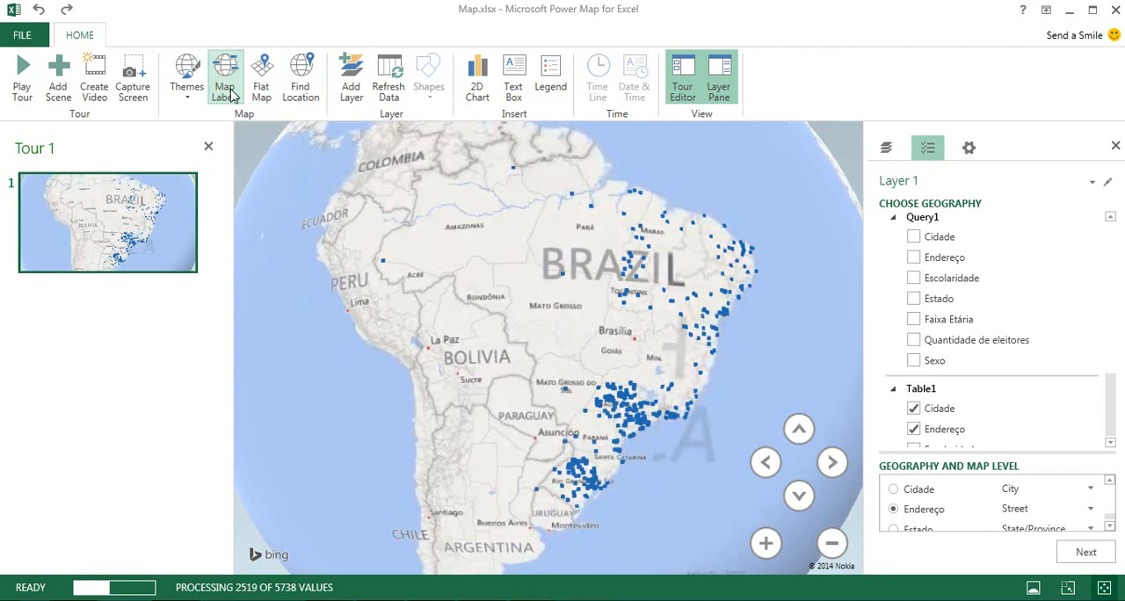
scroll(556, 334, up, 1)
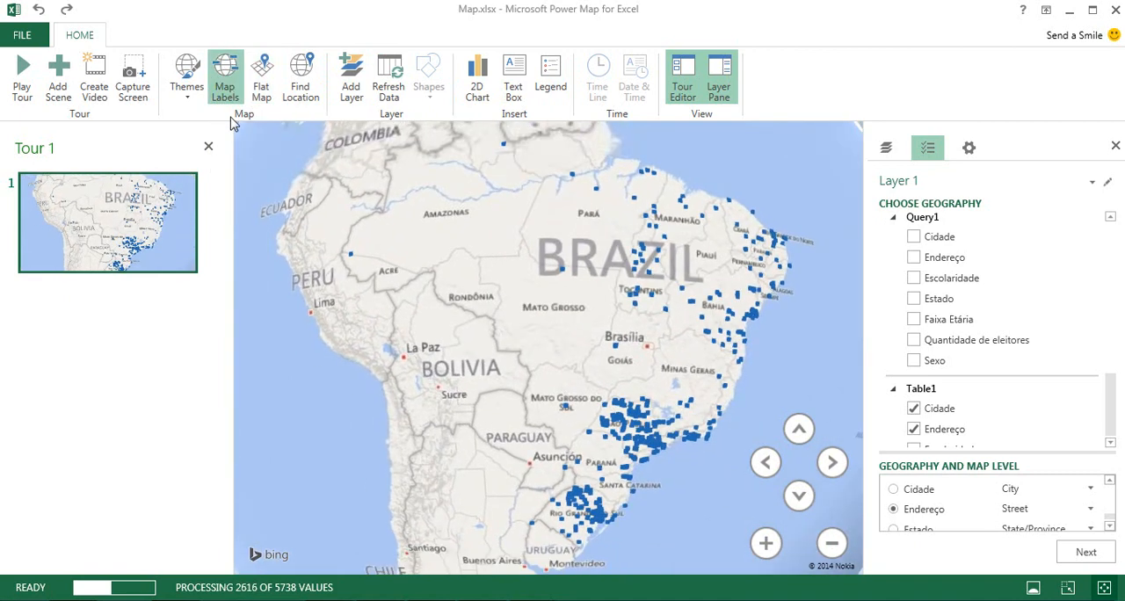
Apply the colour satellite-imagery theme to the globe.
click(197, 101)
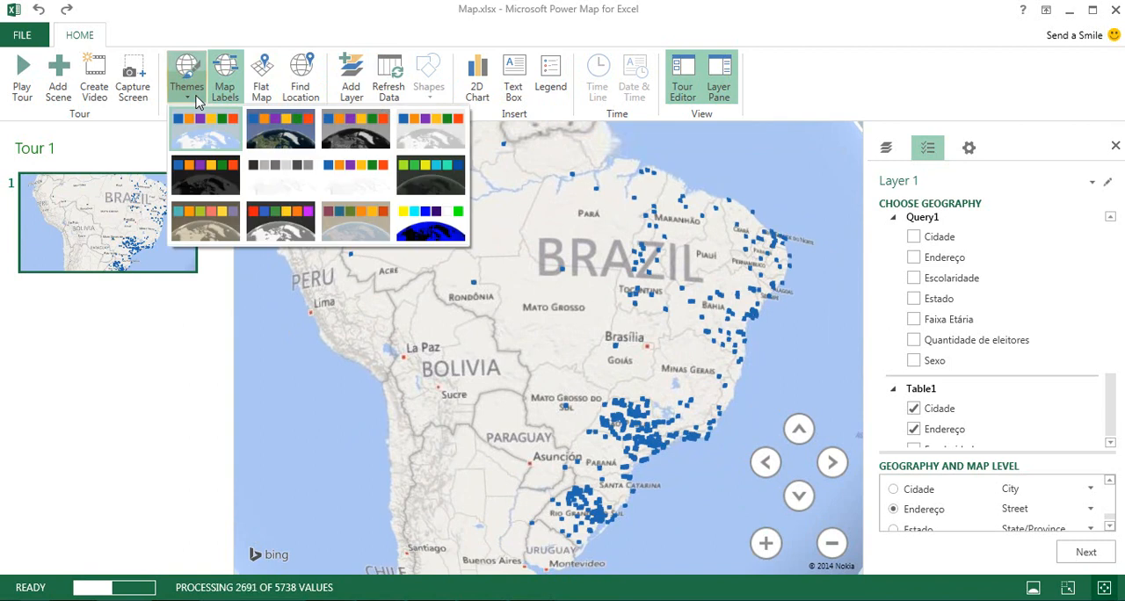
click(270, 146)
scroll(552, 310, up, 3)
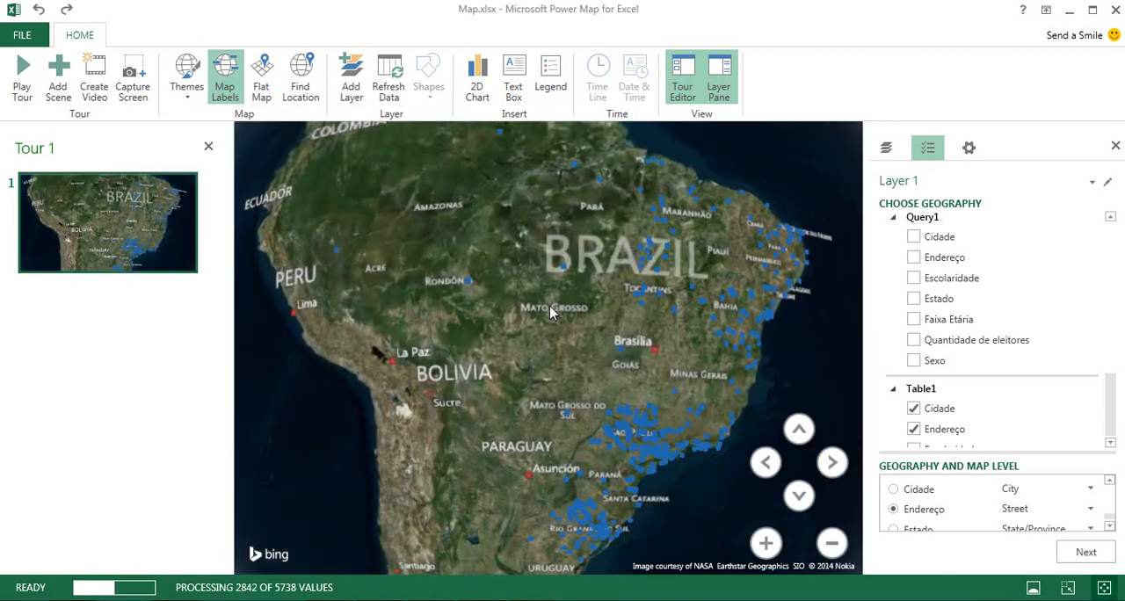
Examine the plotted locations on the satellite map from Goiás through Minas Gerais to the coast around Vitória.
drag(627, 352, 596, 330)
scroll(595, 327, up, 5)
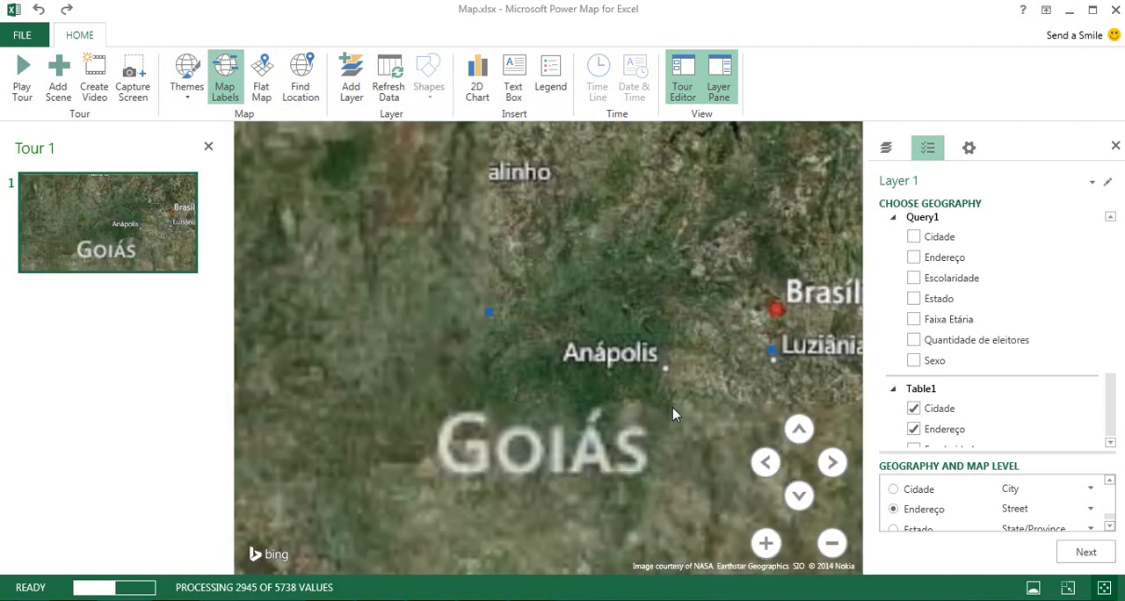
drag(673, 408, 427, 303)
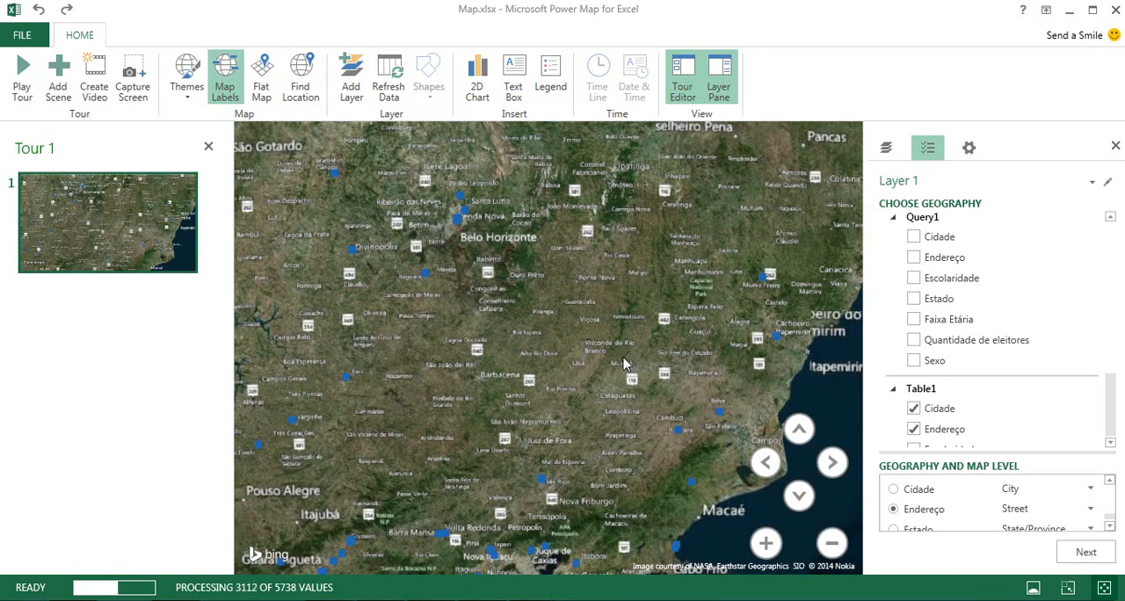
drag(623, 364, 457, 352)
scroll(603, 309, up, 5)
drag(572, 306, 387, 369)
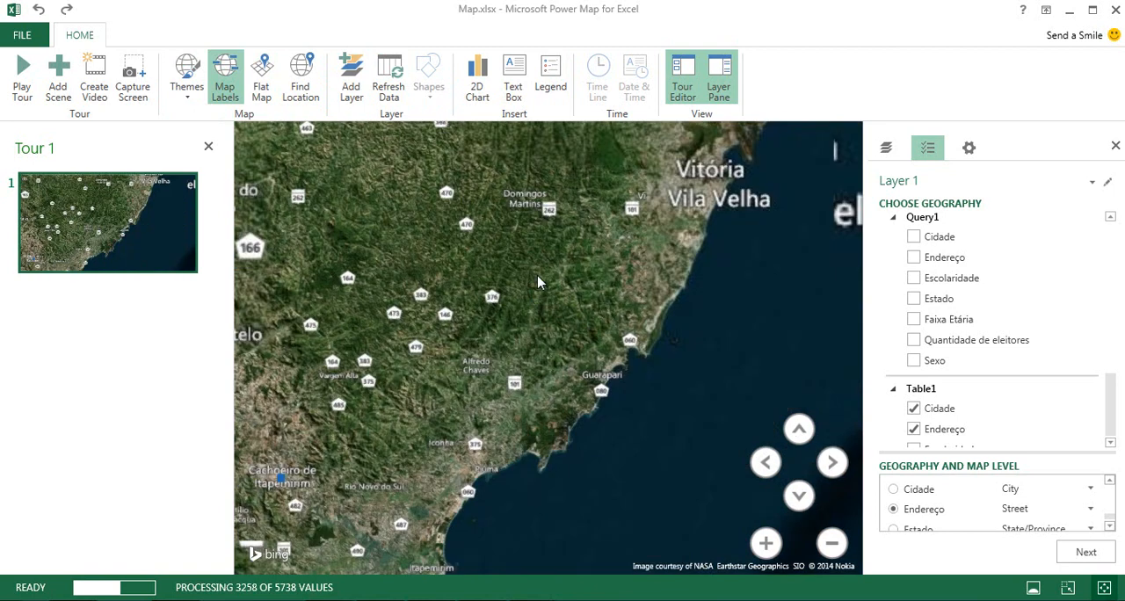
drag(539, 281, 577, 370)
double_click(613, 337)
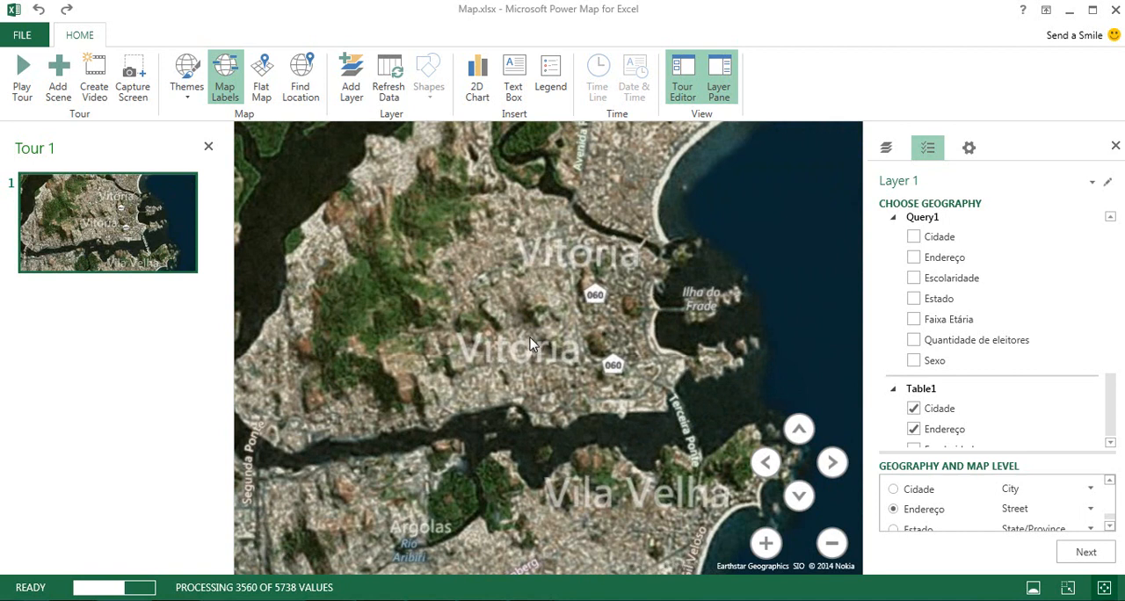
scroll(685, 378, down, 3)
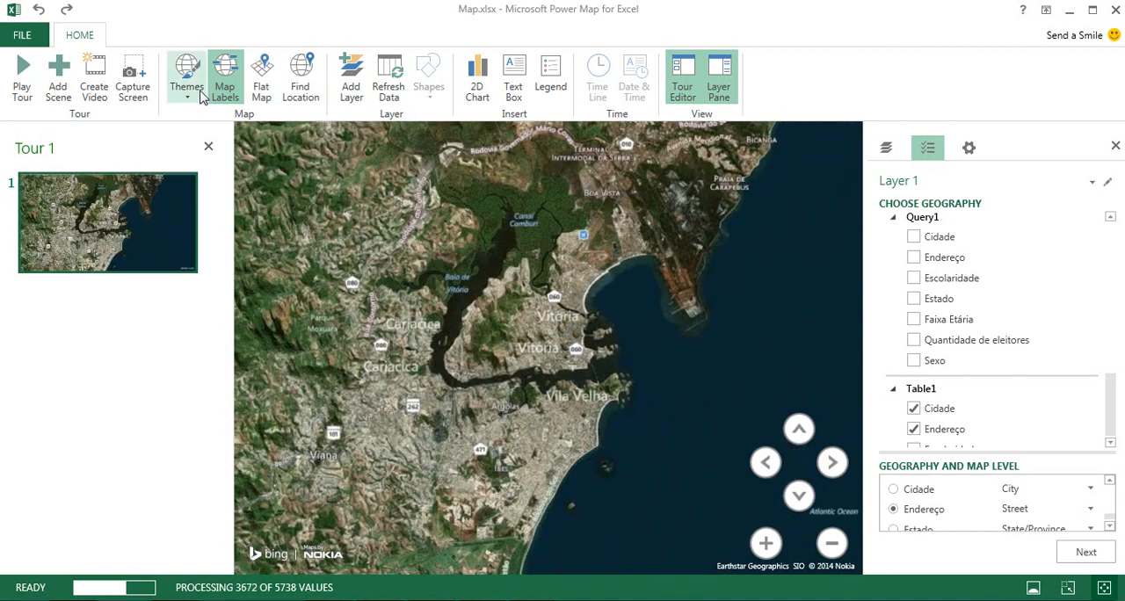
Restore the default light blue theme and show all of Brazil again.
click(184, 81)
click(203, 133)
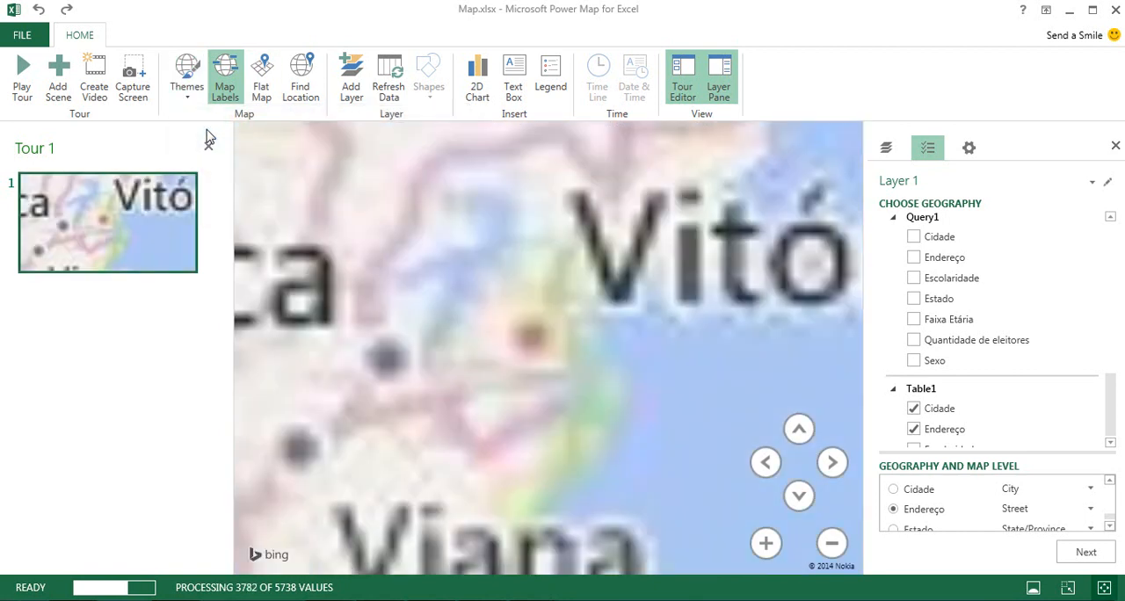
scroll(552, 323, down, 4)
scroll(552, 323, down, 5)
drag(472, 322, 726, 427)
scroll(627, 312, down, 10)
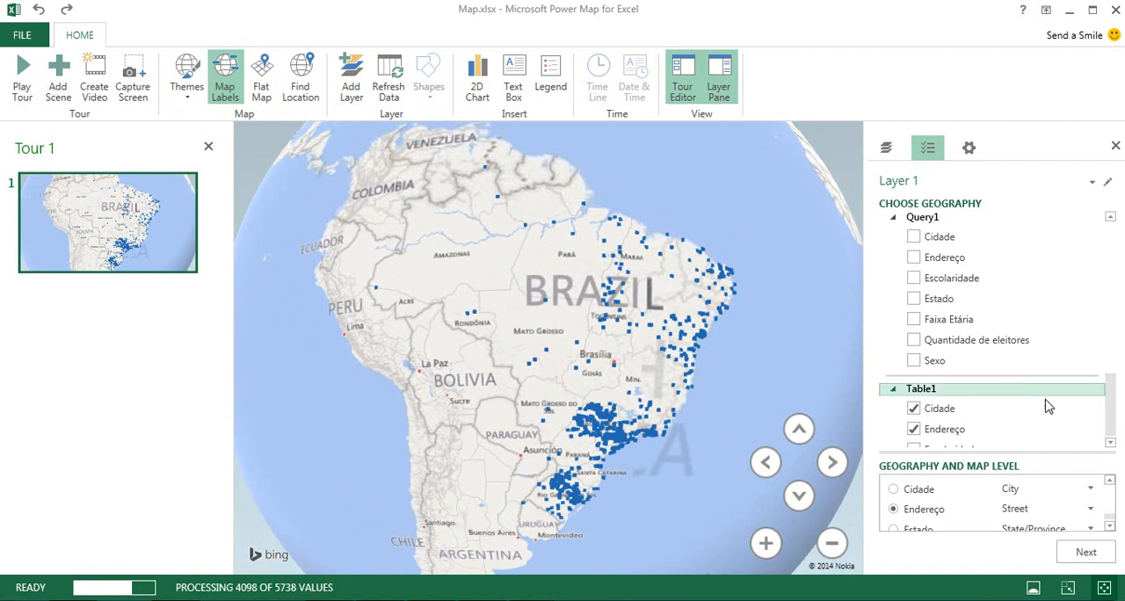
Remove the Table1 fields Cidade, Endereço and Estado from the layer's geography.
click(914, 409)
click(914, 429)
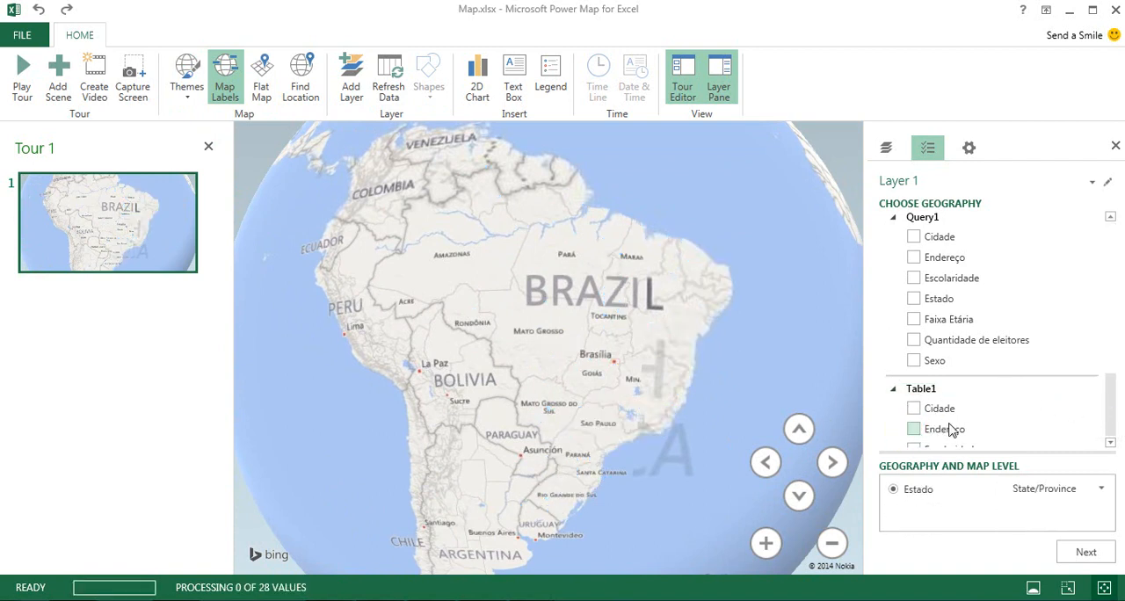
scroll(966, 418, down, 1)
click(914, 371)
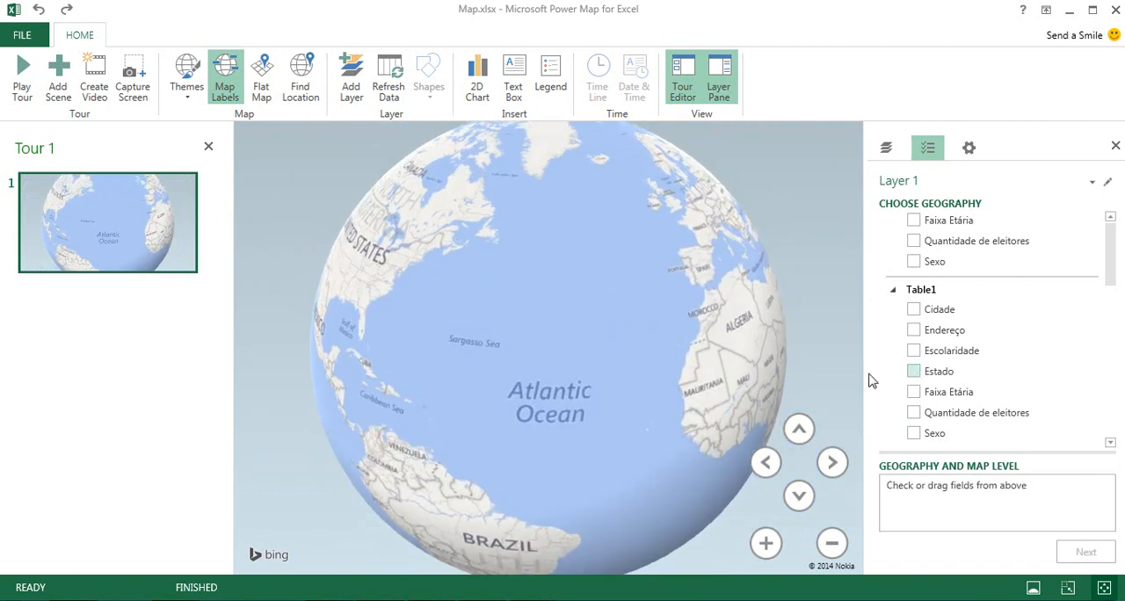
drag(677, 353, 527, 264)
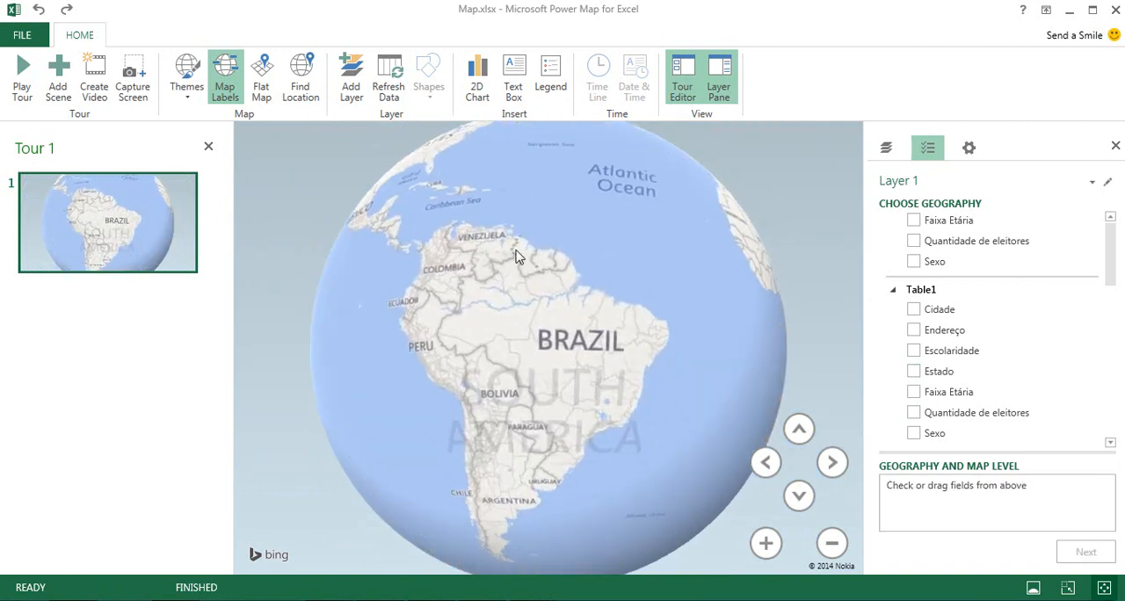
Use the Endereço field of Query1 as the layer's geography and set its type to Full Address.
click(1110, 251)
drag(1110, 252, 1109, 245)
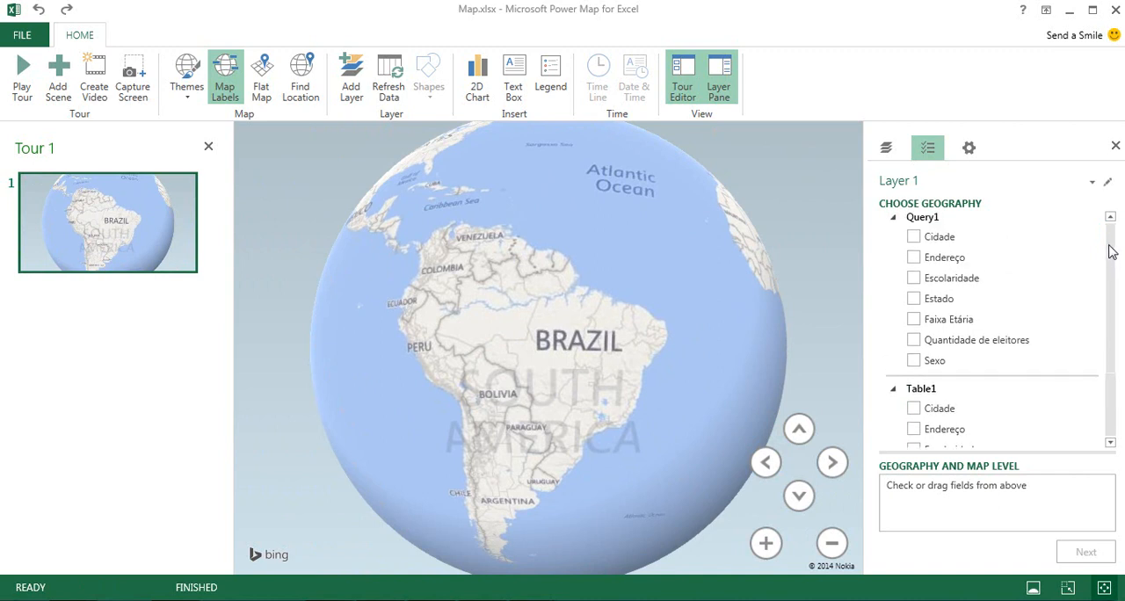
click(914, 258)
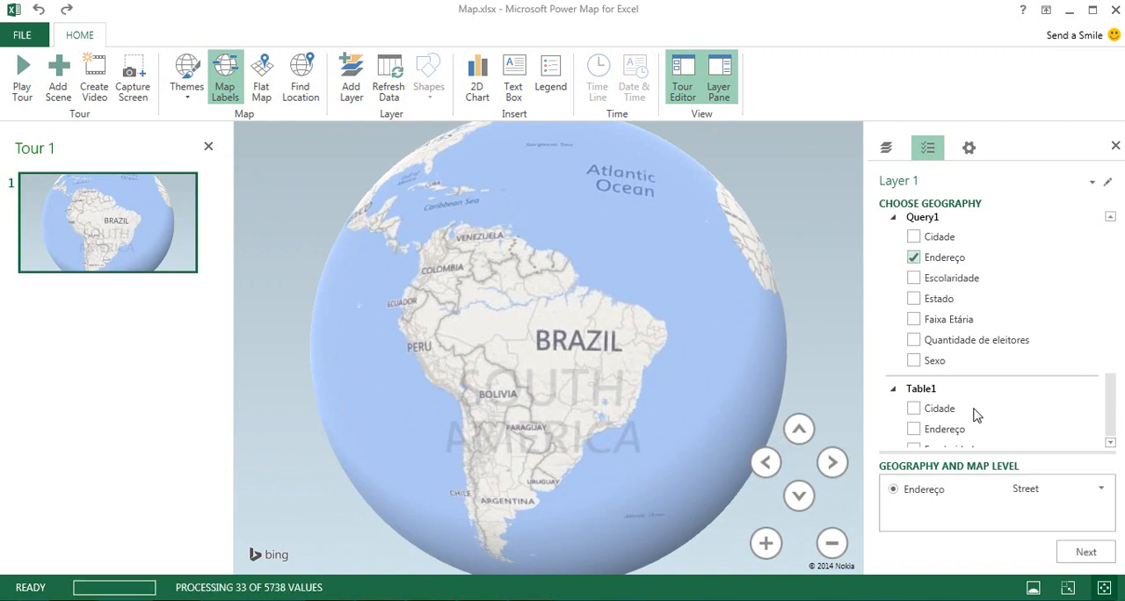
click(1102, 489)
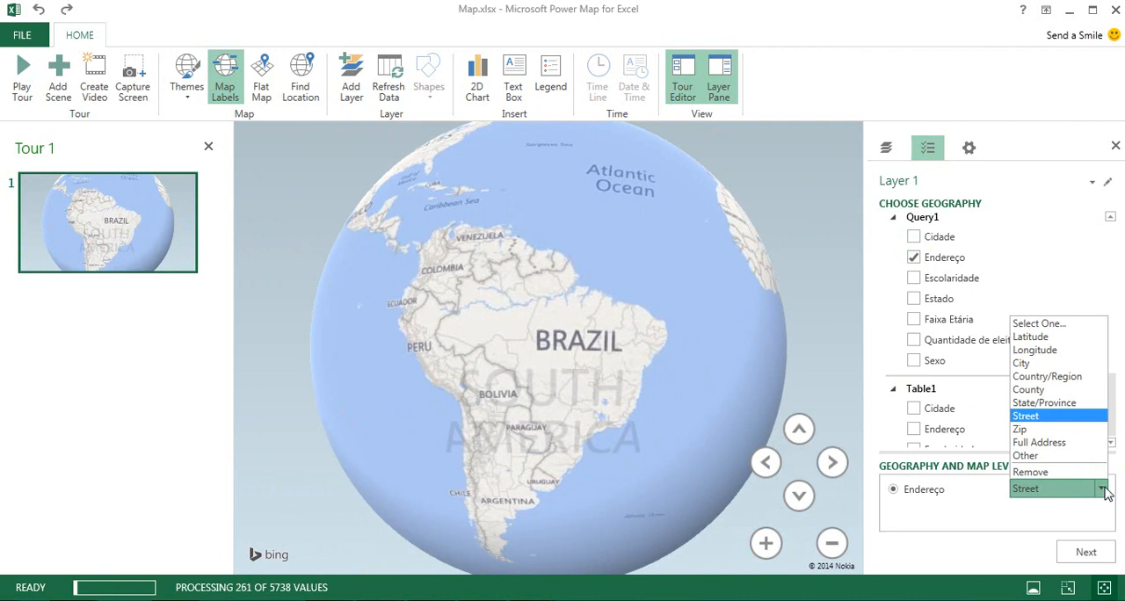
click(1050, 442)
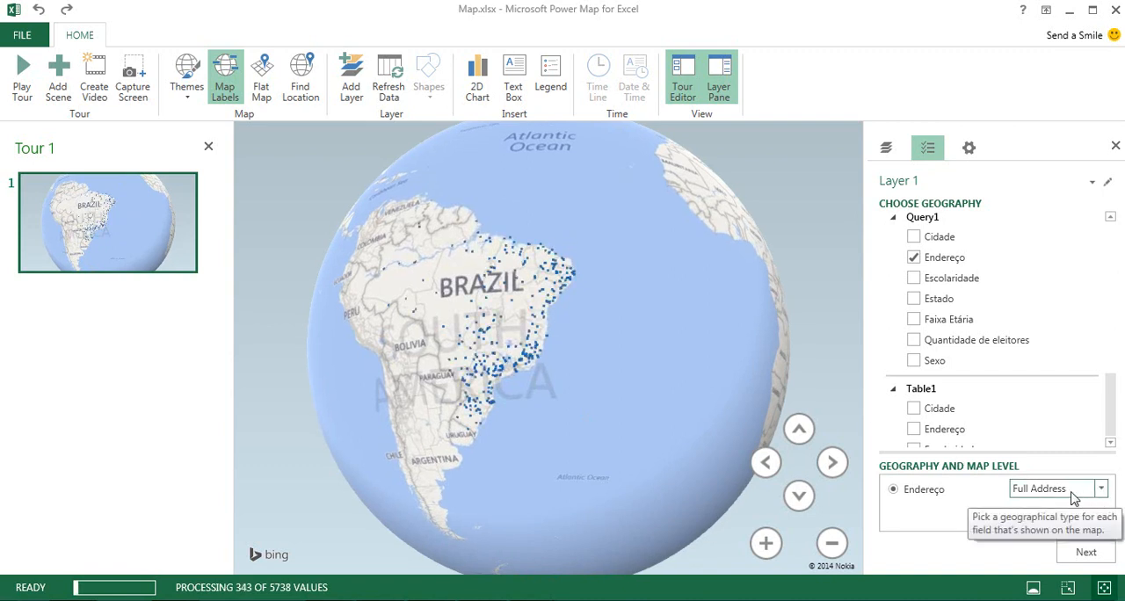
Examine the full-address points across Brazil and along the Espírito Santo coast.
drag(586, 360, 701, 431)
scroll(658, 395, up, 3)
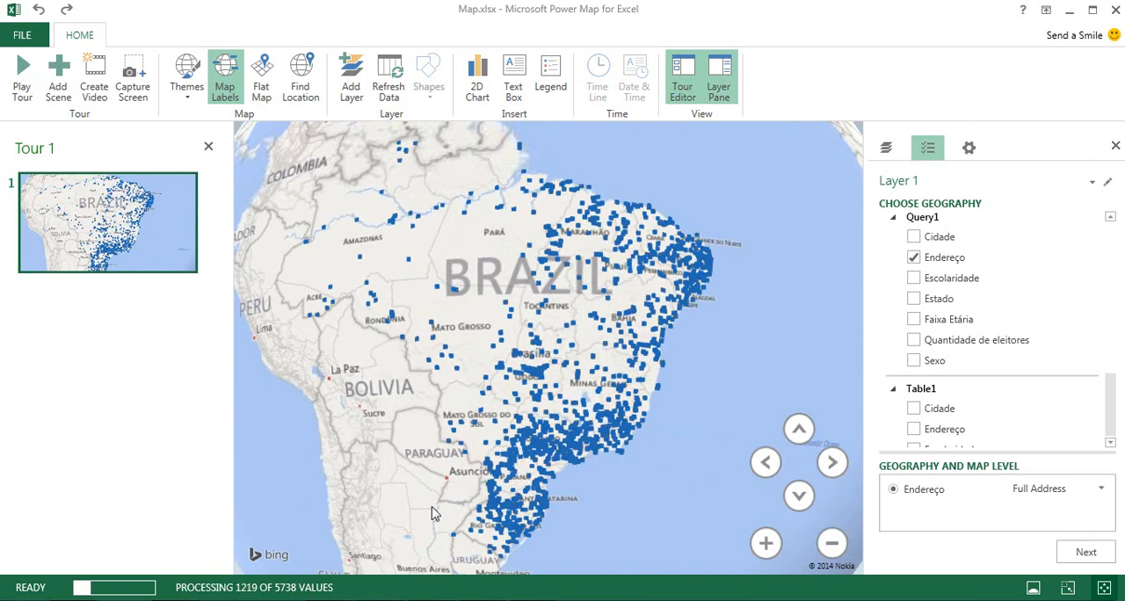
drag(654, 438, 674, 433)
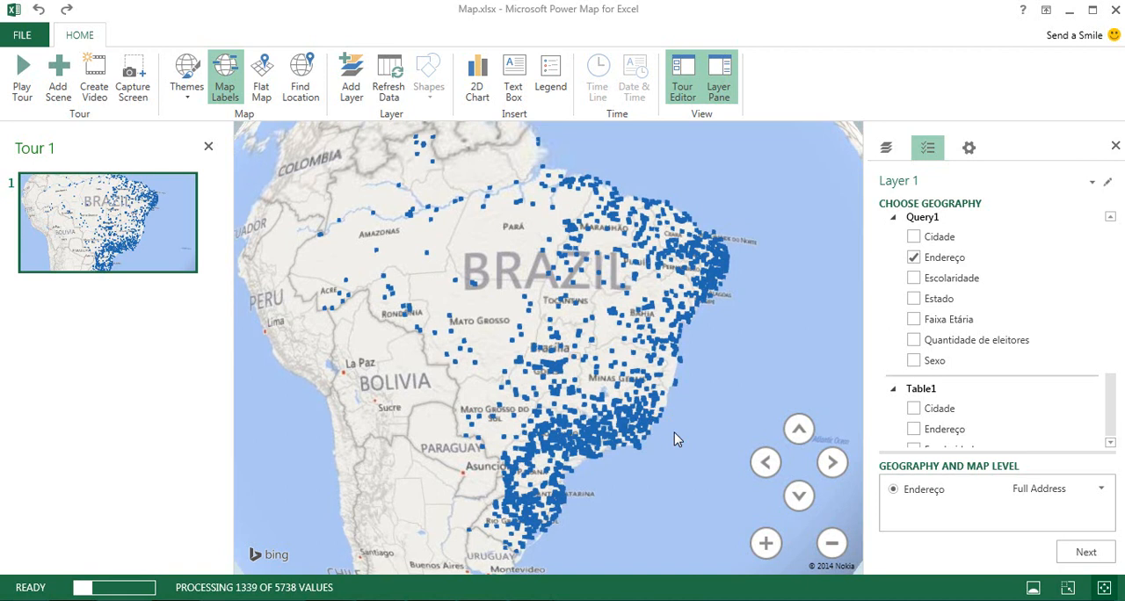
scroll(669, 414, up, 5)
scroll(669, 409, up, 2)
drag(678, 373, 718, 306)
scroll(673, 387, up, 3)
drag(609, 467, 658, 323)
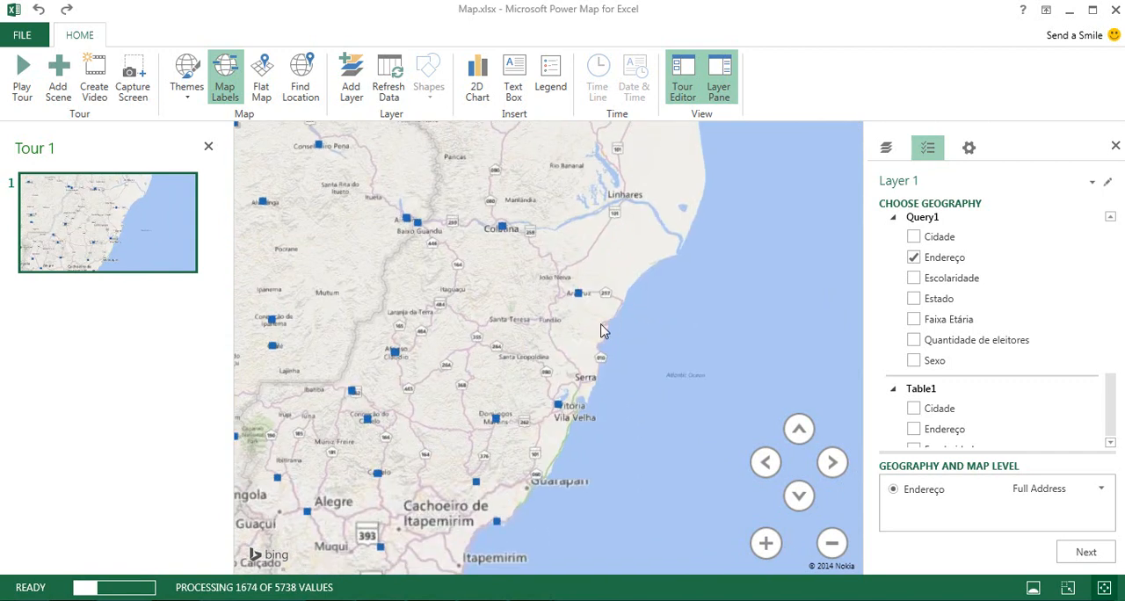
Inspect the Aracruz marker at street level in a tilted view.
scroll(603, 323, up, 5)
drag(571, 318, 598, 444)
scroll(541, 392, up, 1)
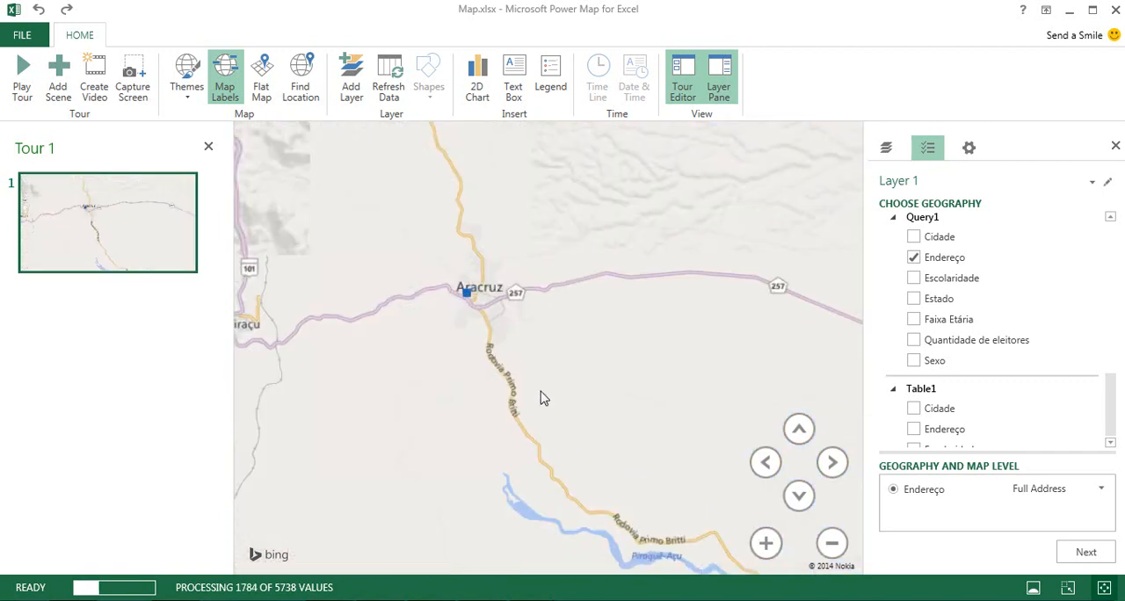
scroll(541, 398, up, 3)
drag(452, 206, 625, 401)
scroll(576, 390, up, 1)
scroll(576, 389, up, 5)
click(801, 494)
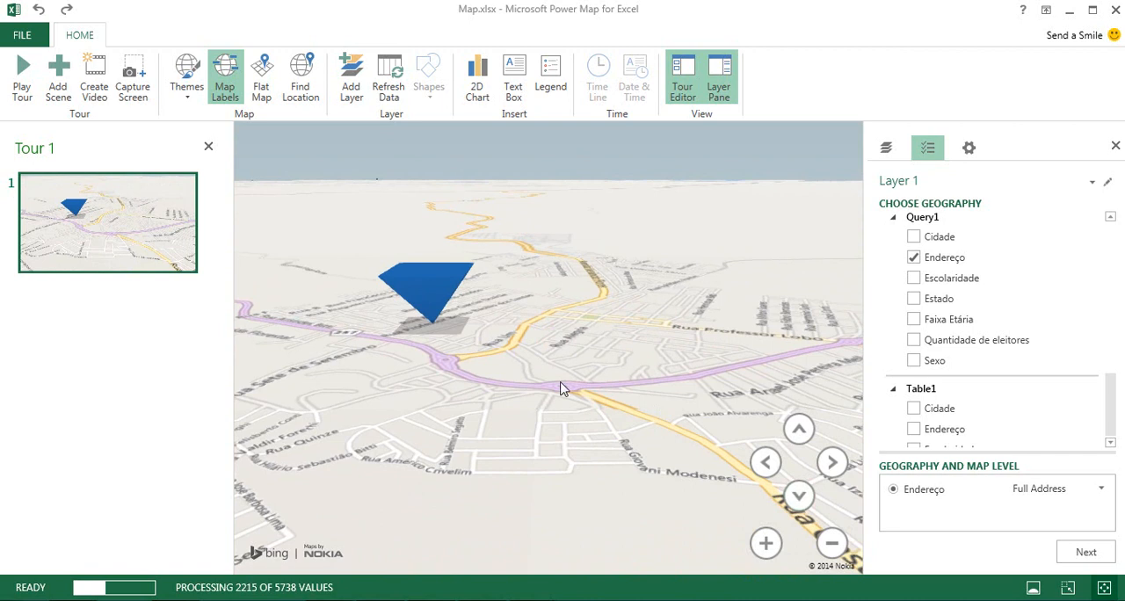
Examine the plotted points along the coast from Aracruz to Serra and Vitória in the tilted view.
scroll(562, 389, down, 10)
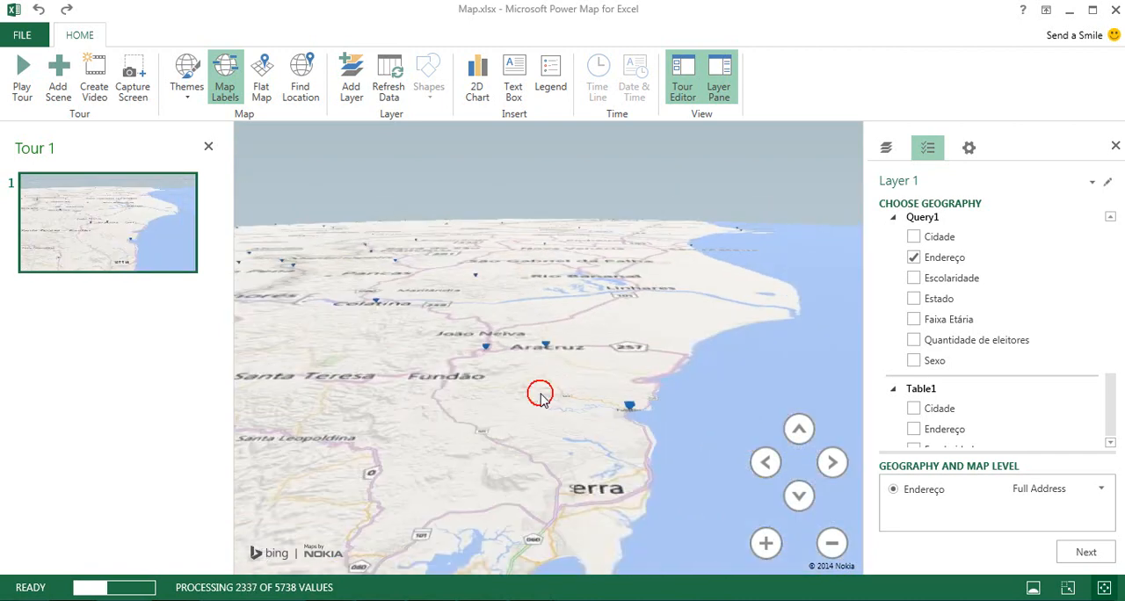
drag(541, 396, 437, 440)
mouse_move(567, 431)
mouse_down()
mouse_move(515, 460)
mouse_move(643, 343)
mouse_up()
scroll(515, 456, up, 4)
drag(572, 528, 560, 318)
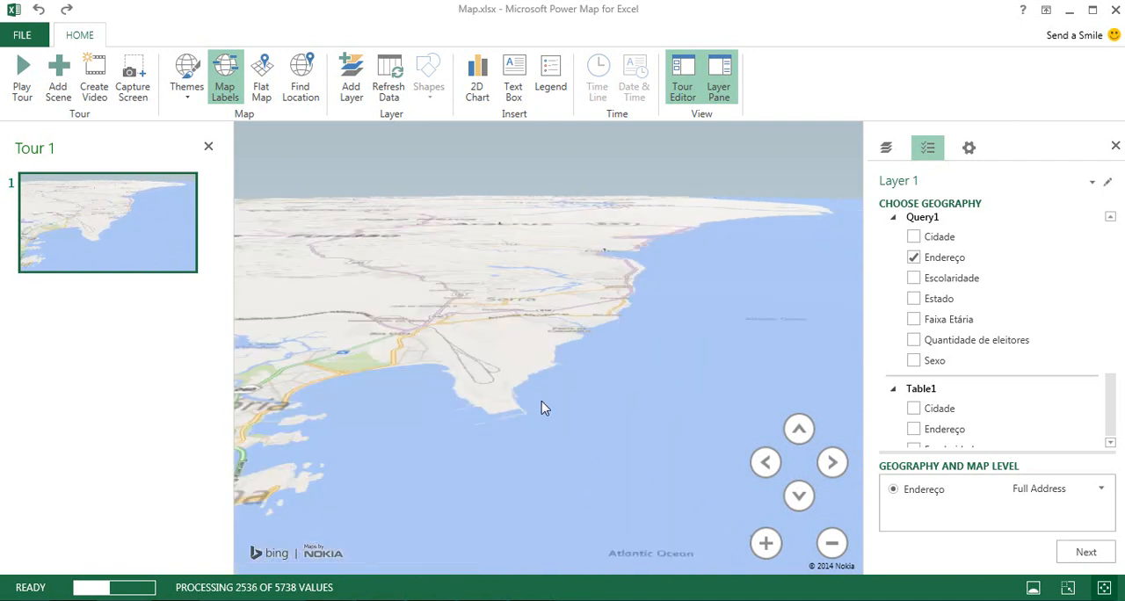
drag(535, 406, 535, 407)
scroll(528, 450, up, 3)
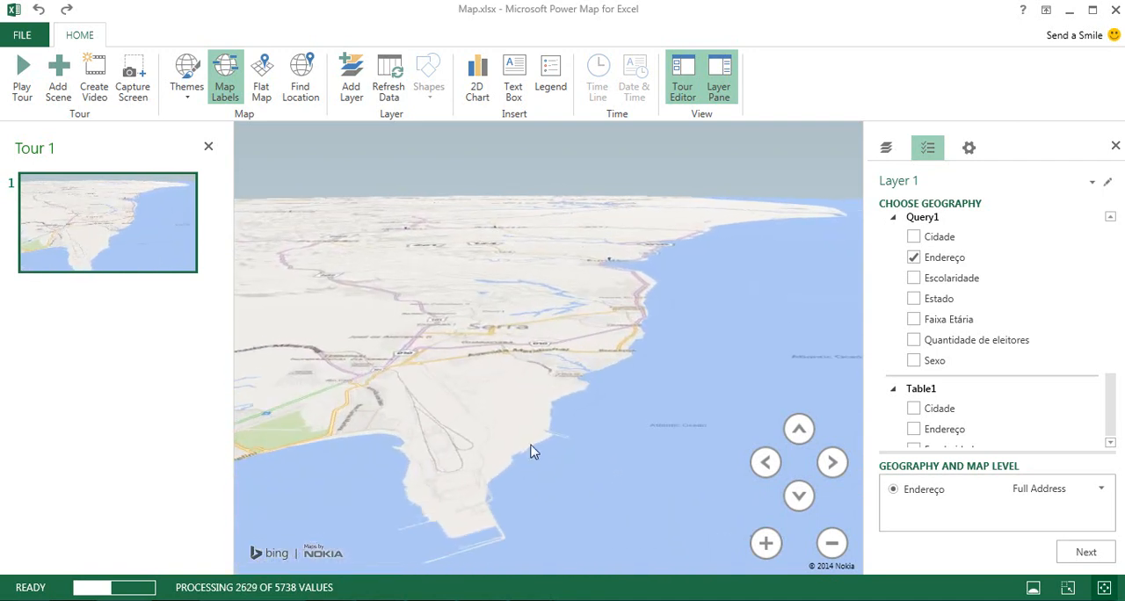
scroll(531, 472, down, 3)
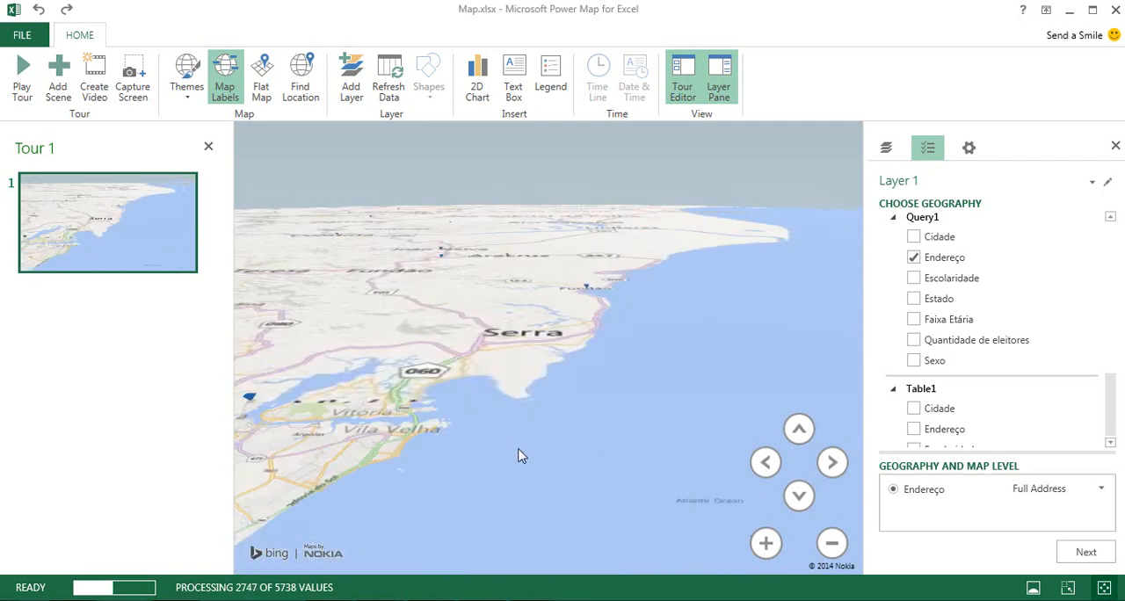
Inspect the Cariacica marker and its surrounding streets up close.
click(798, 502)
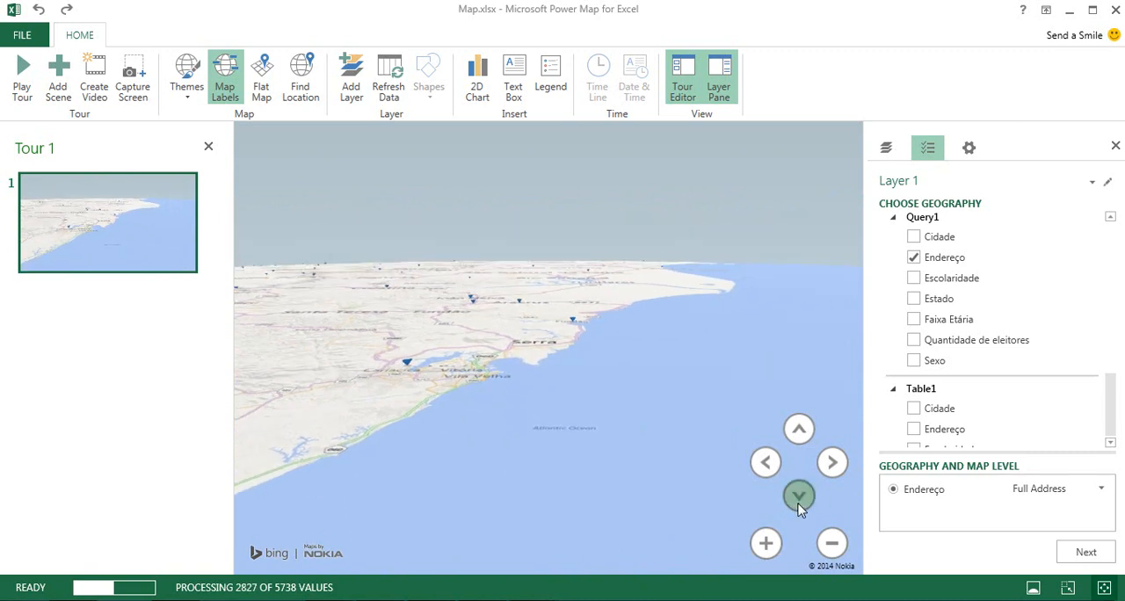
click(795, 430)
scroll(404, 436, up, 3)
drag(426, 446, 490, 471)
scroll(493, 413, up, 2)
scroll(493, 413, up, 3)
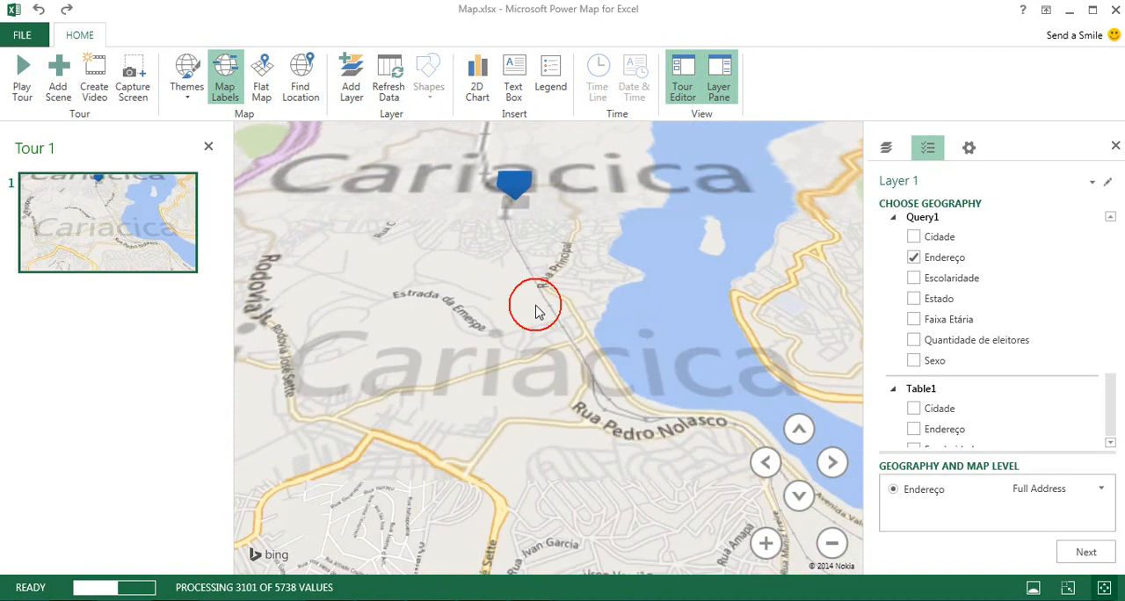
drag(533, 307, 400, 370)
drag(500, 404, 388, 369)
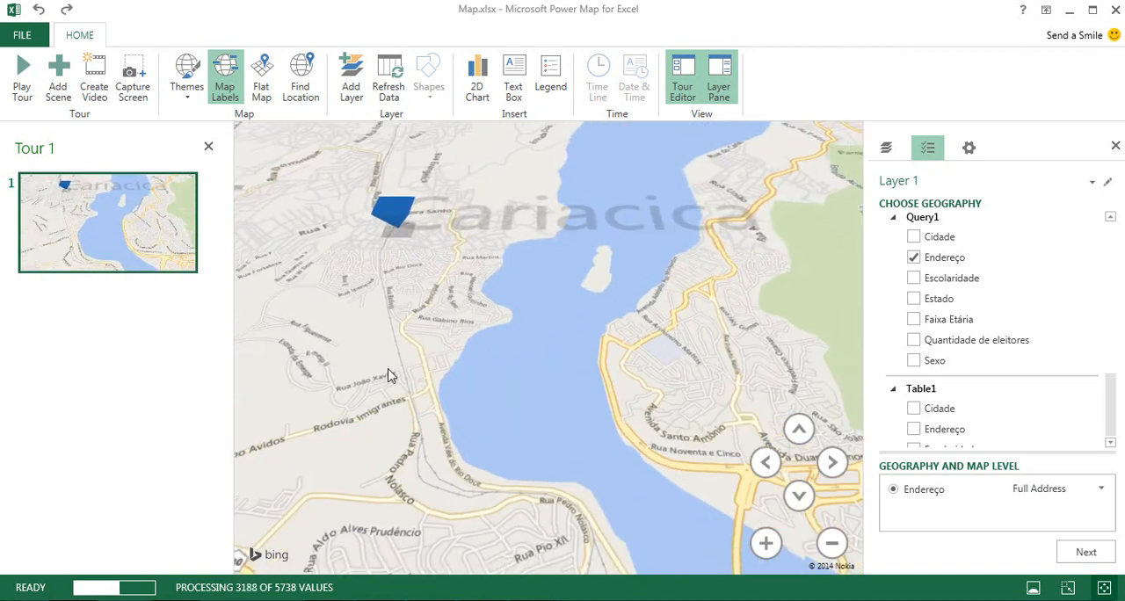
Examine the area around the Cariacica marker, Vitória and Vila Velha in tilted and overhead views.
scroll(642, 383, down, 3)
drag(648, 379, 502, 376)
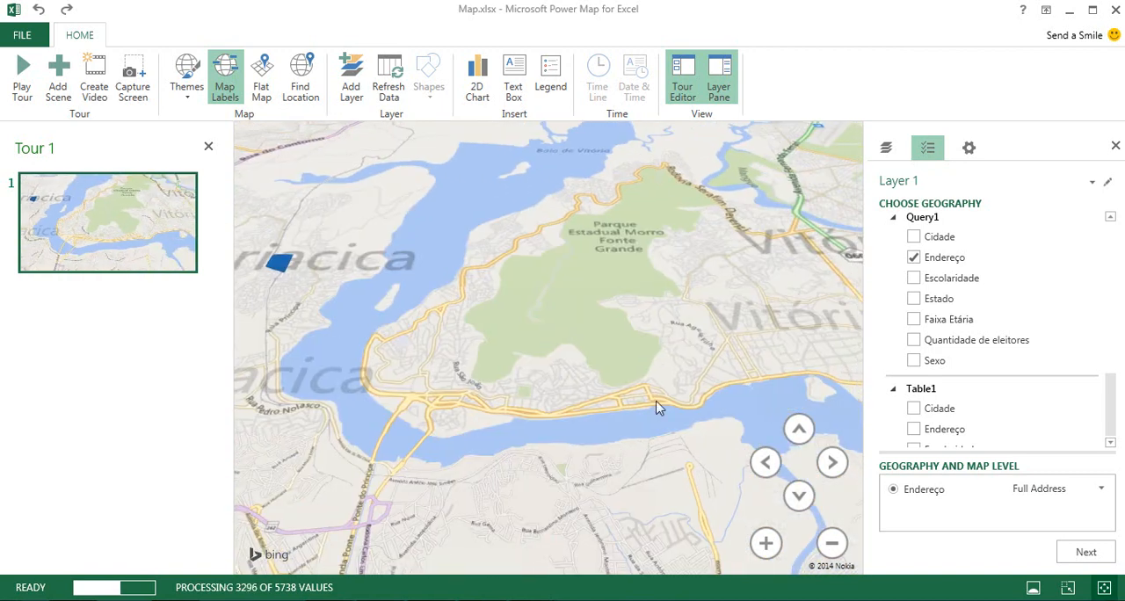
drag(658, 407, 439, 407)
scroll(610, 362, down, 3)
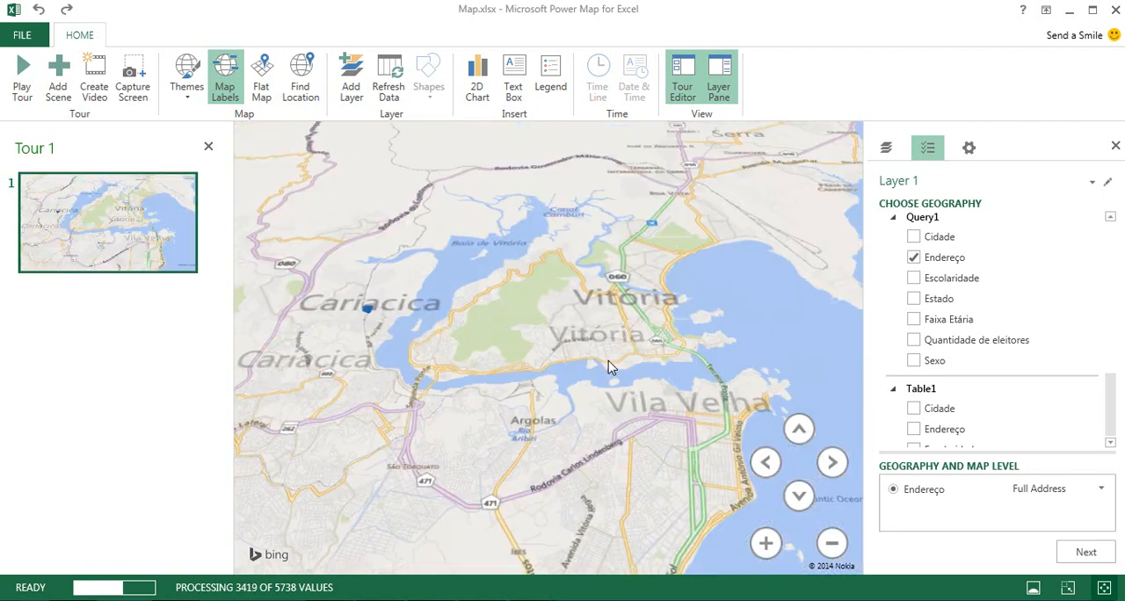
scroll(587, 385, down, 2)
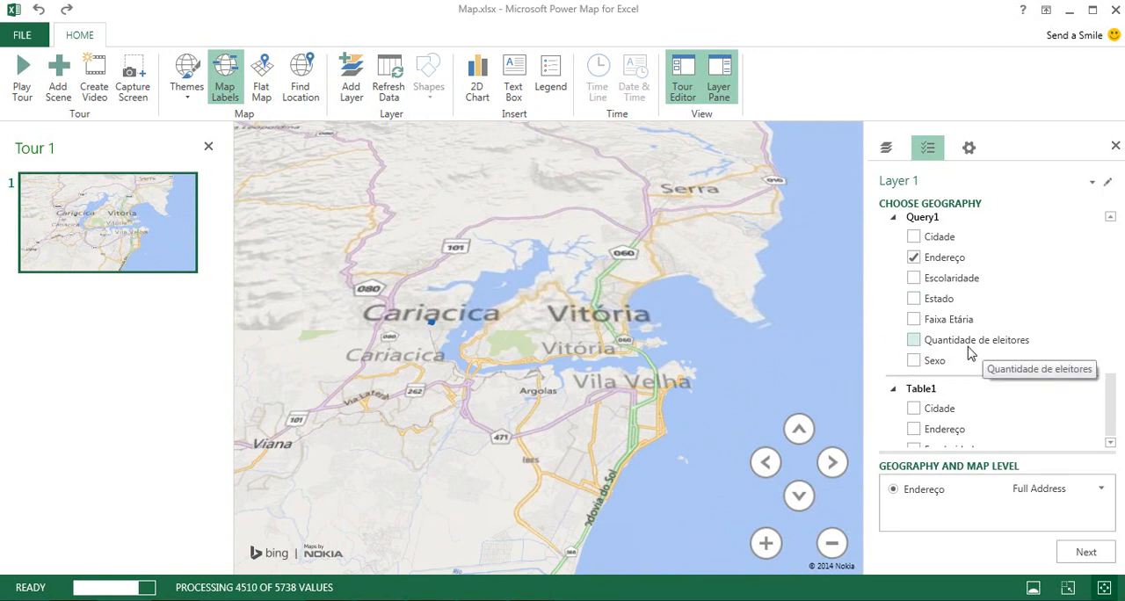
drag(534, 395, 606, 399)
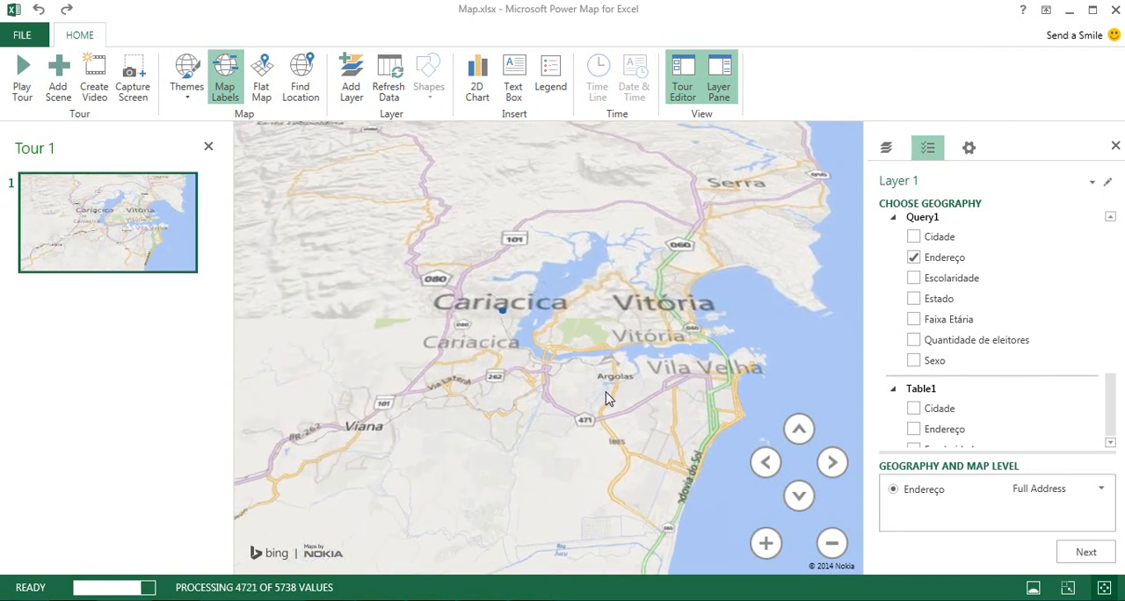
click(799, 493)
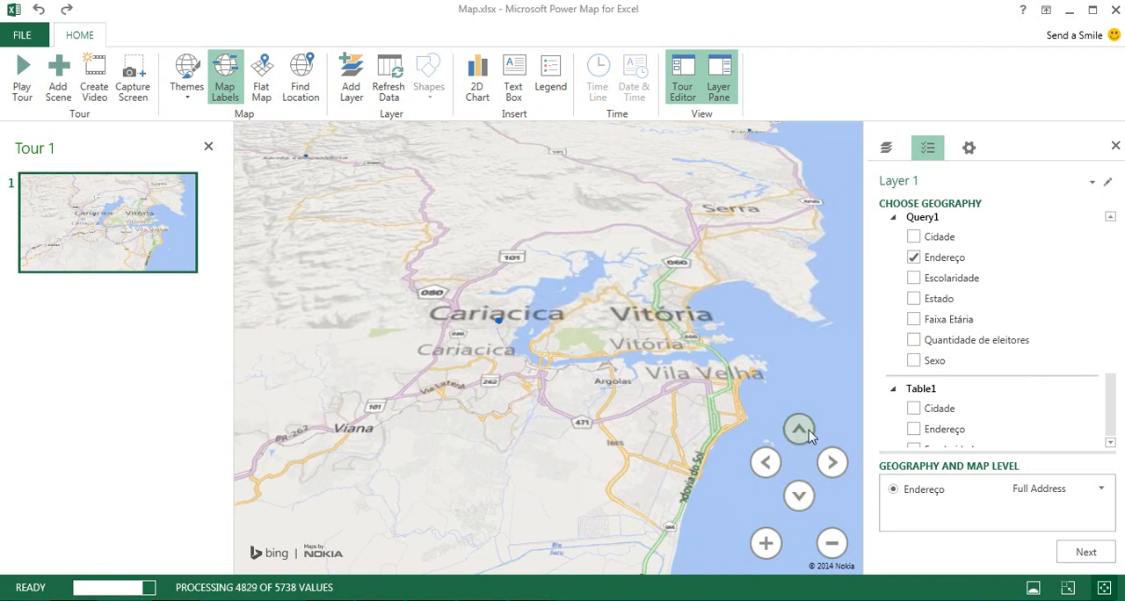
click(807, 431)
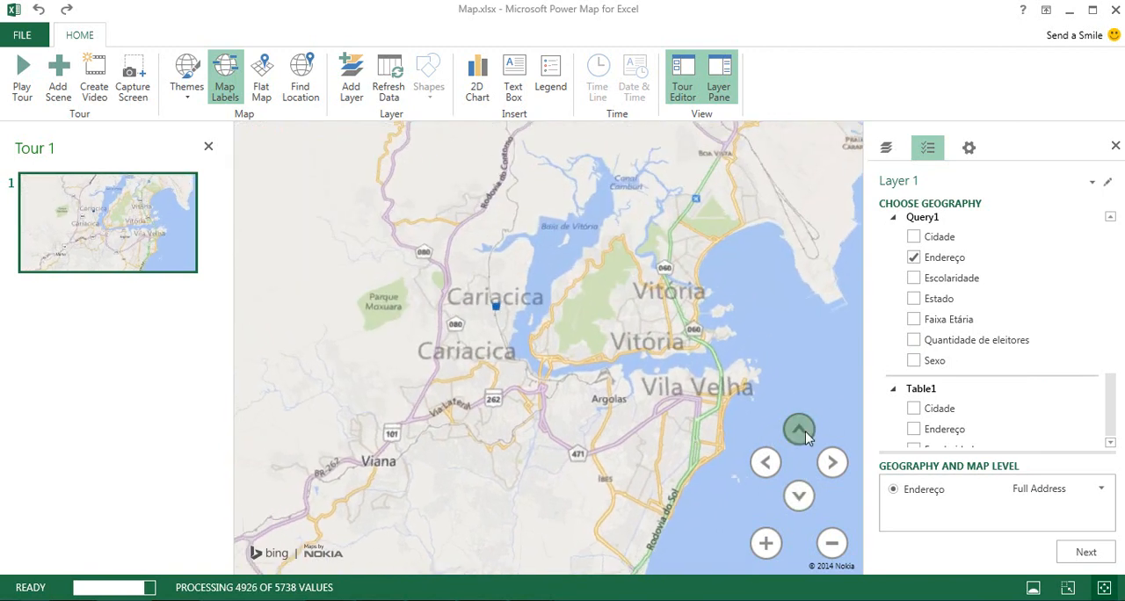
Examine the distribution of the full-address points along the Espírito Santo coast and across all of Brazil from above.
scroll(627, 430, down, 5)
scroll(628, 431, down, 3)
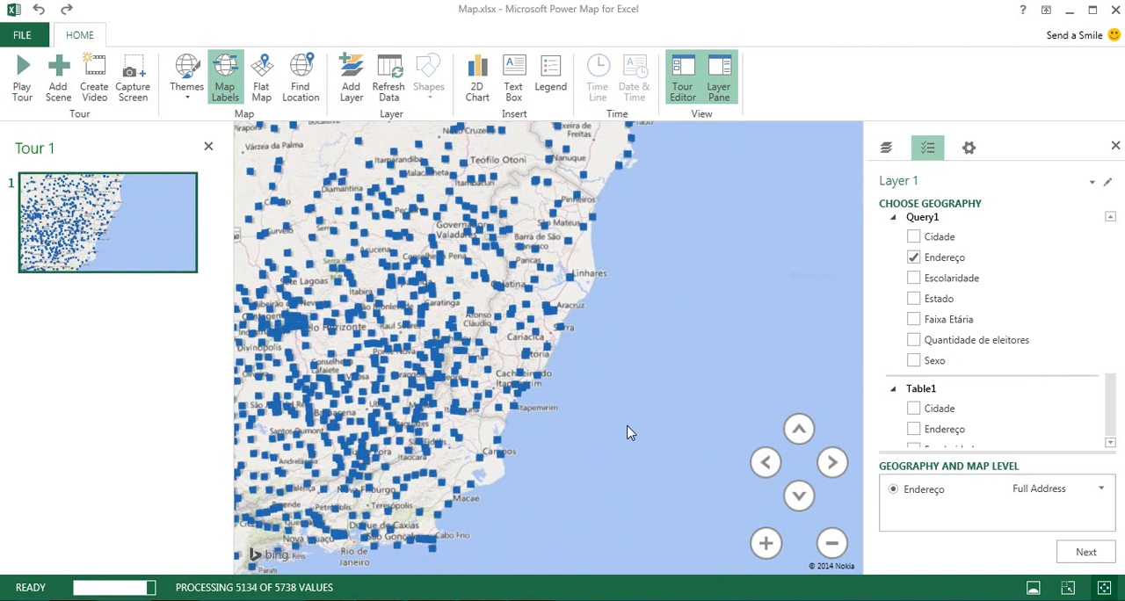
scroll(627, 431, up, 5)
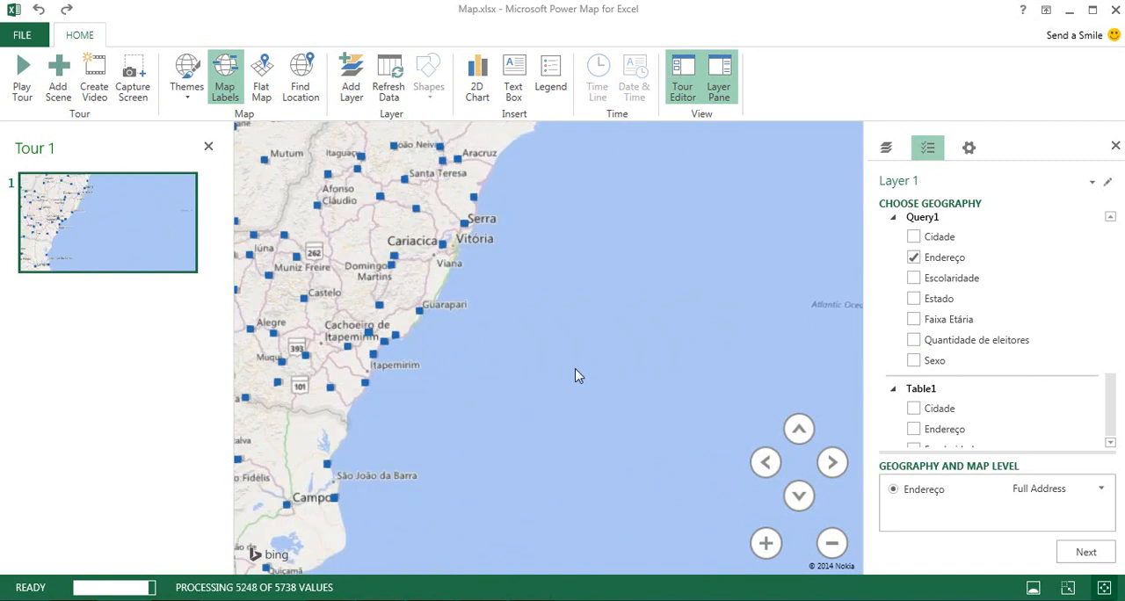
drag(463, 266, 544, 397)
scroll(567, 381, up, 3)
scroll(567, 382, down, 5)
scroll(567, 381, down, 3)
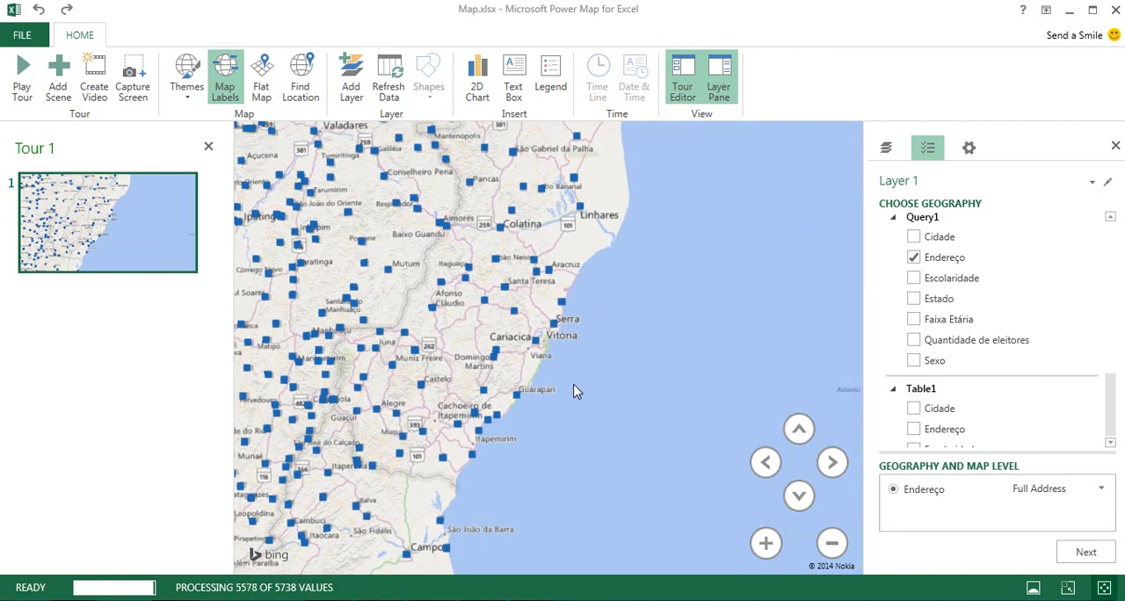
scroll(573, 392, down, 2)
drag(573, 391, 686, 376)
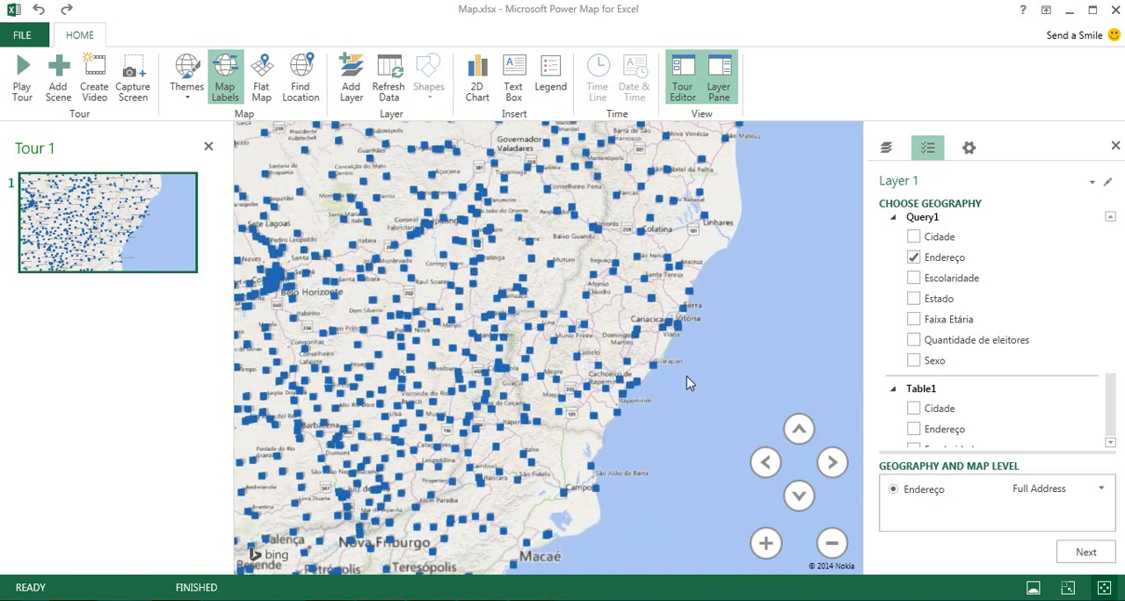
scroll(687, 376, down, 8)
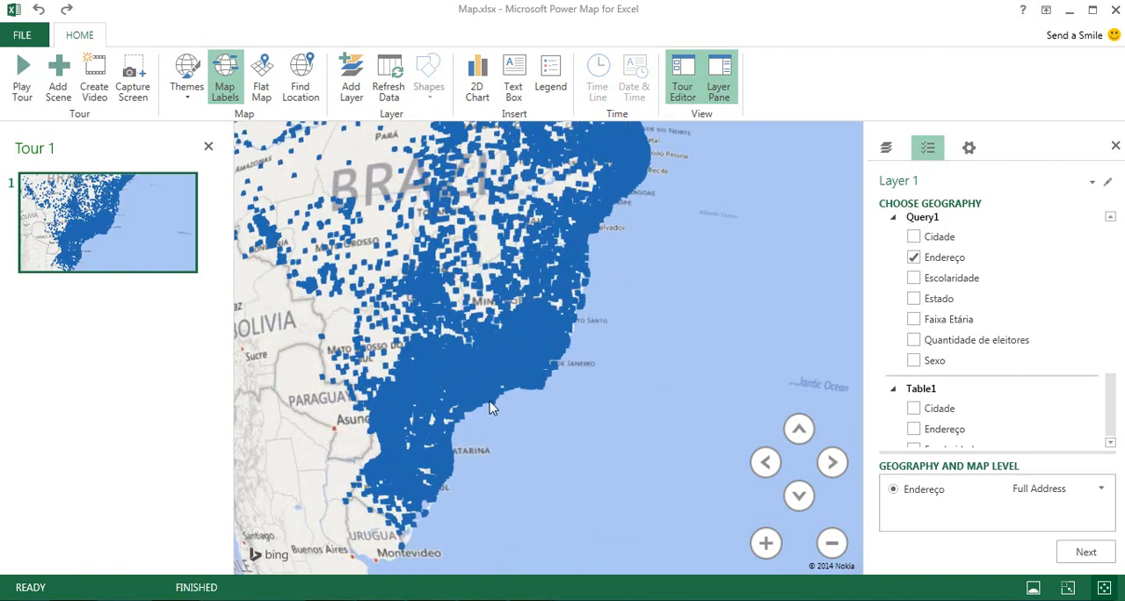
scroll(515, 397, down, 10)
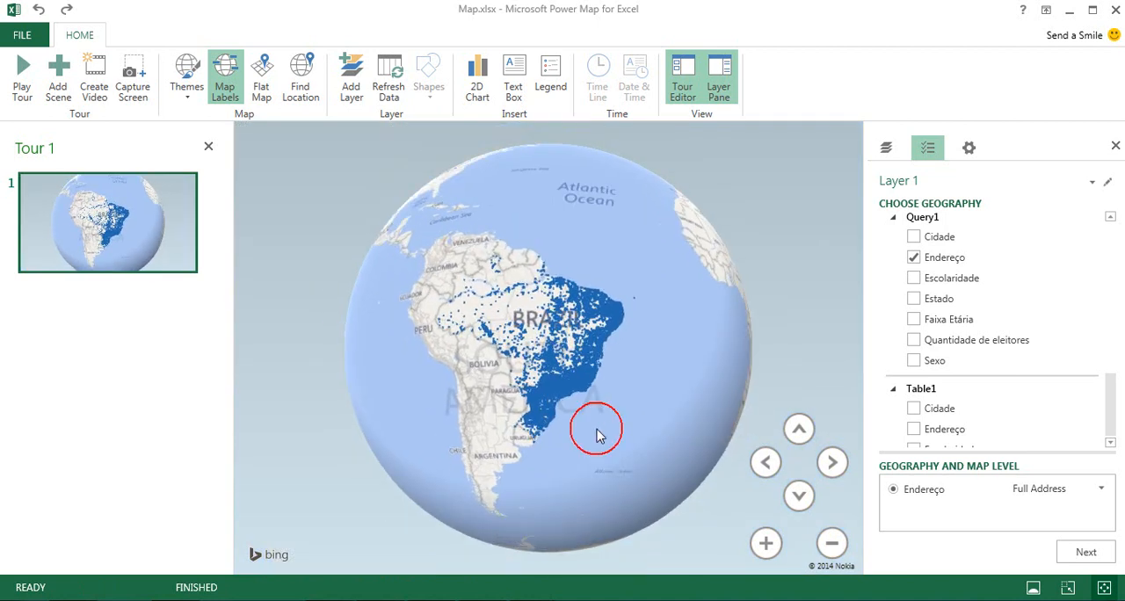
scroll(599, 425, up, 6)
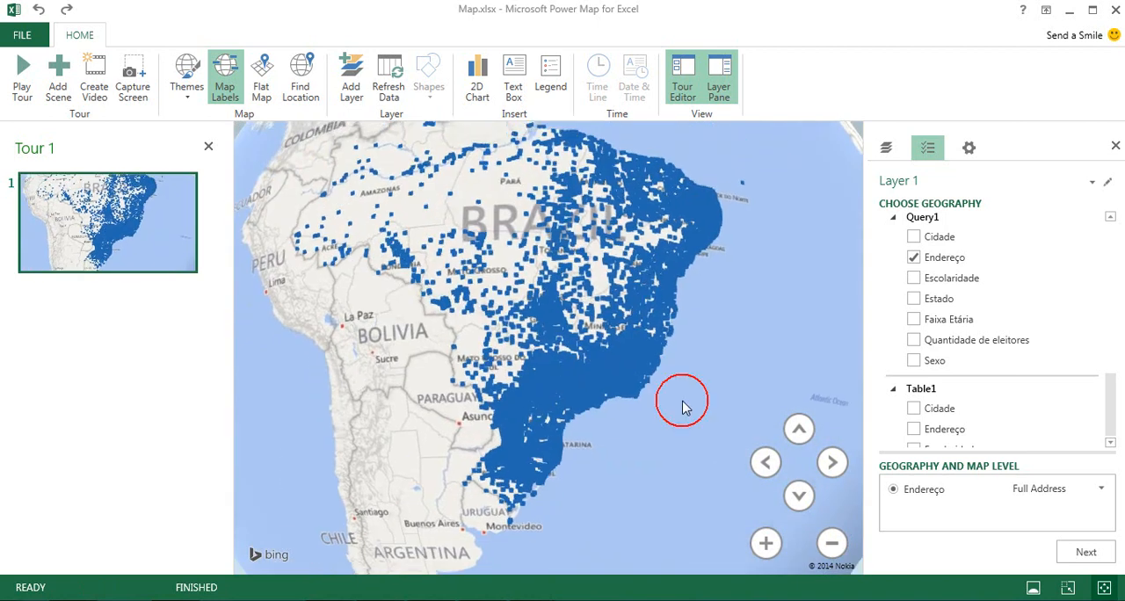
scroll(687, 427, up, 2)
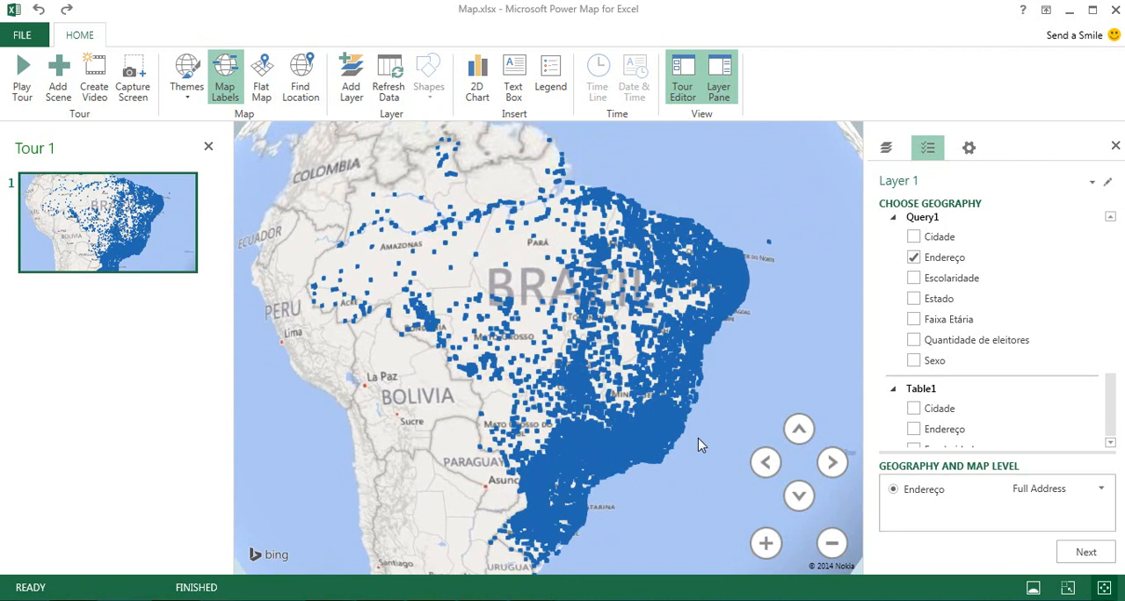
Map the address points with the sum of Quantidade de eleitores as column height and remove the legend.
click(1083, 555)
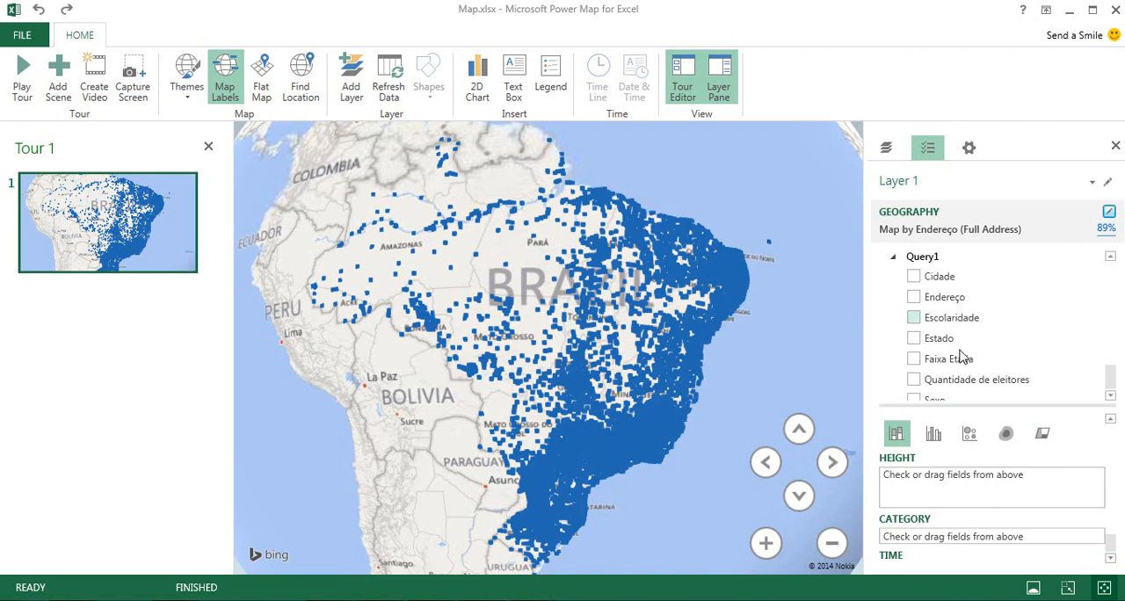
drag(960, 387, 942, 499)
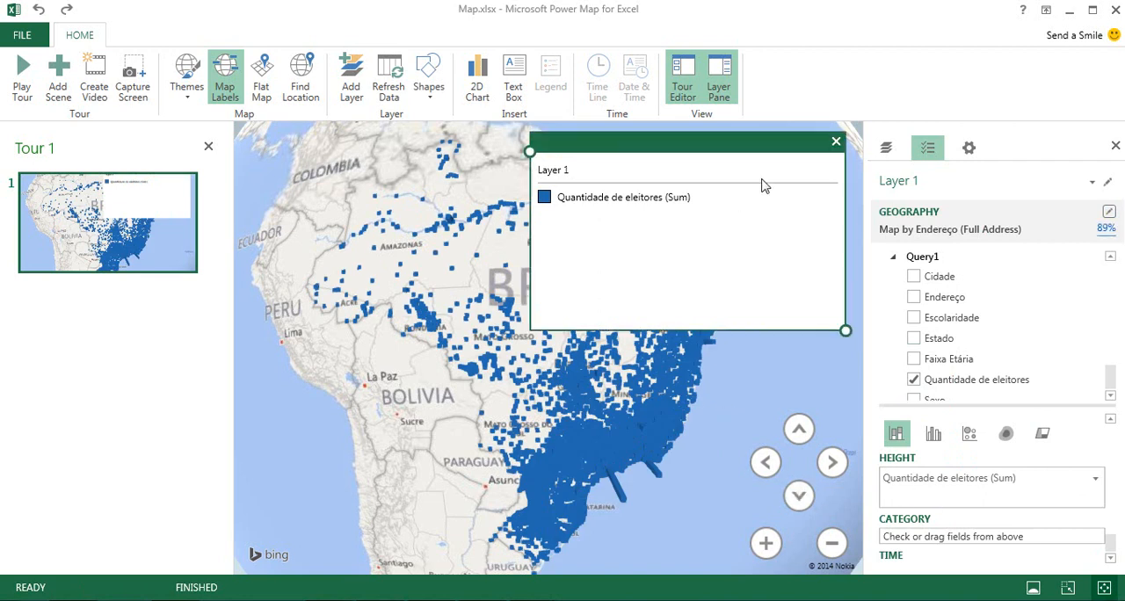
click(837, 143)
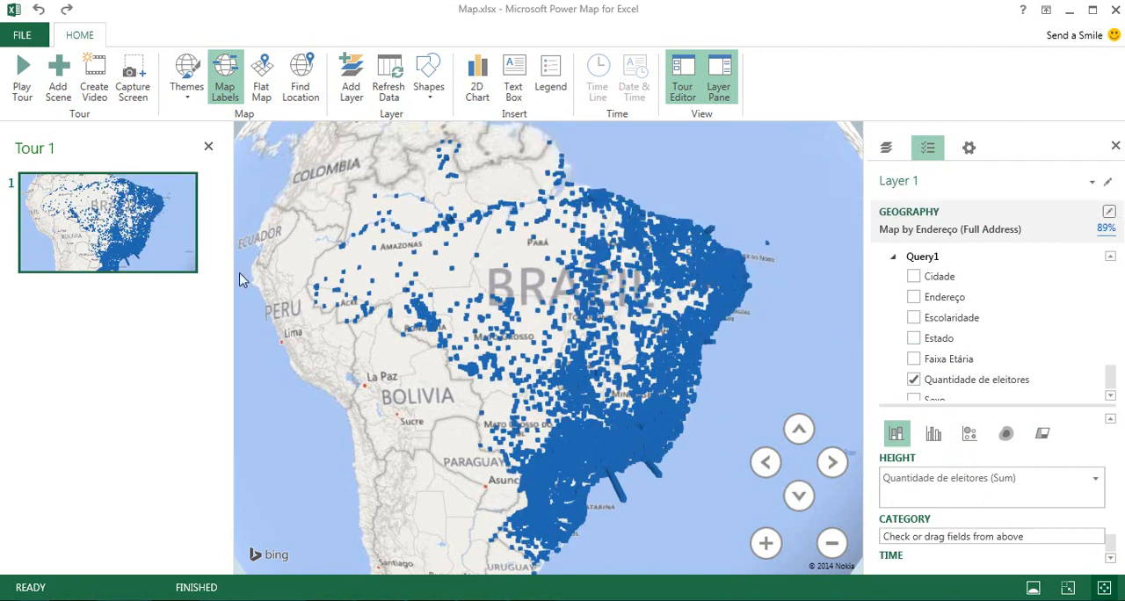
Examine the voter columns from southern Brazil to Rio de Janeiro in a low, tilted globe view.
drag(314, 475, 301, 428)
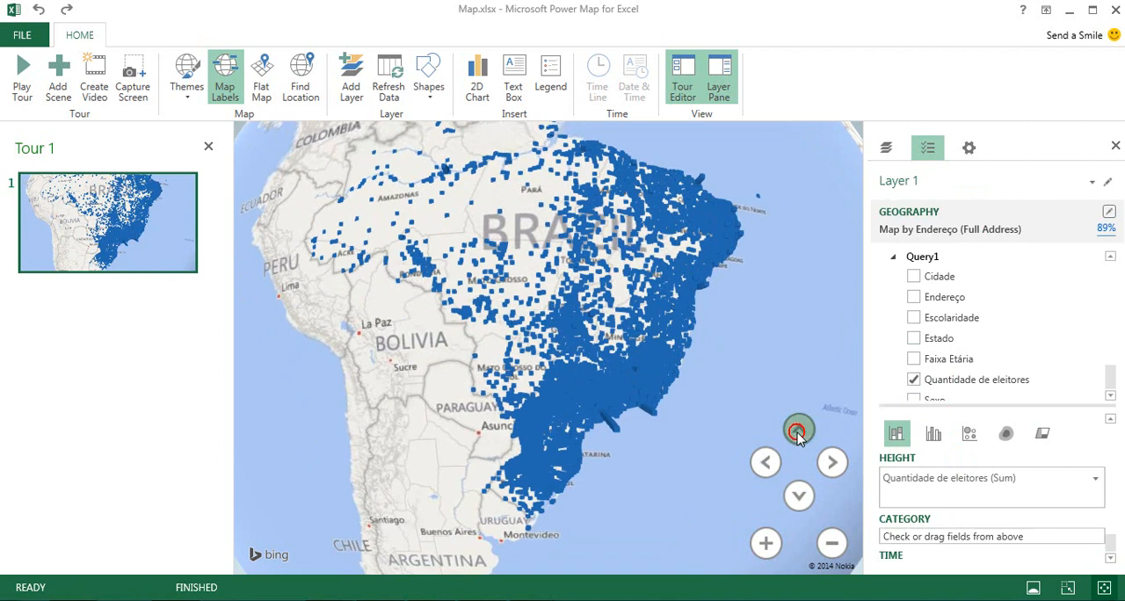
click(799, 496)
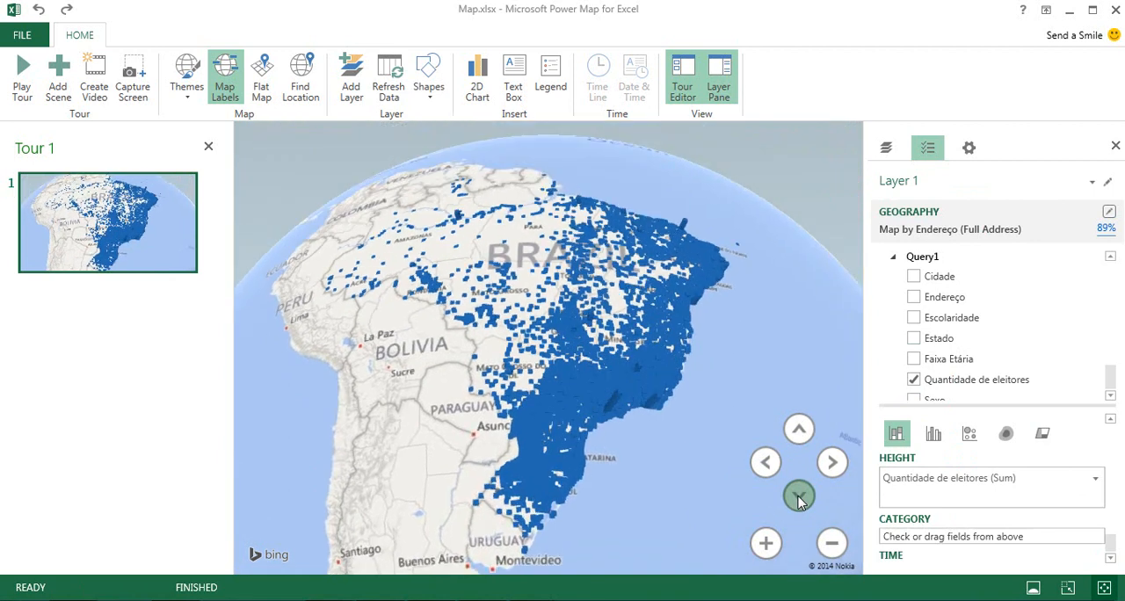
drag(666, 451, 647, 483)
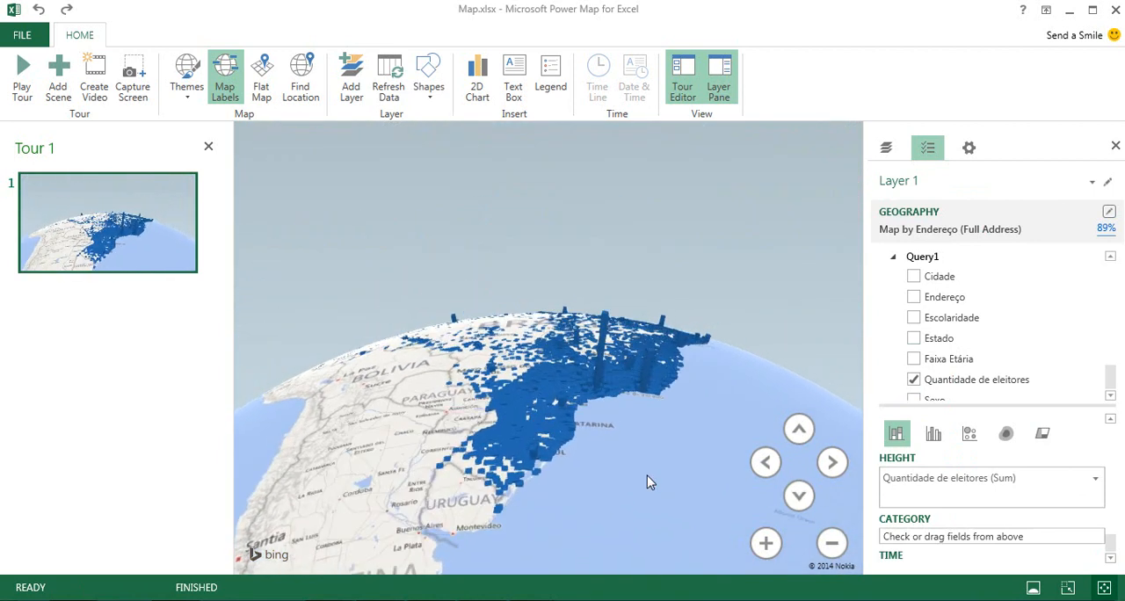
scroll(643, 476, up, 3)
drag(619, 445, 637, 464)
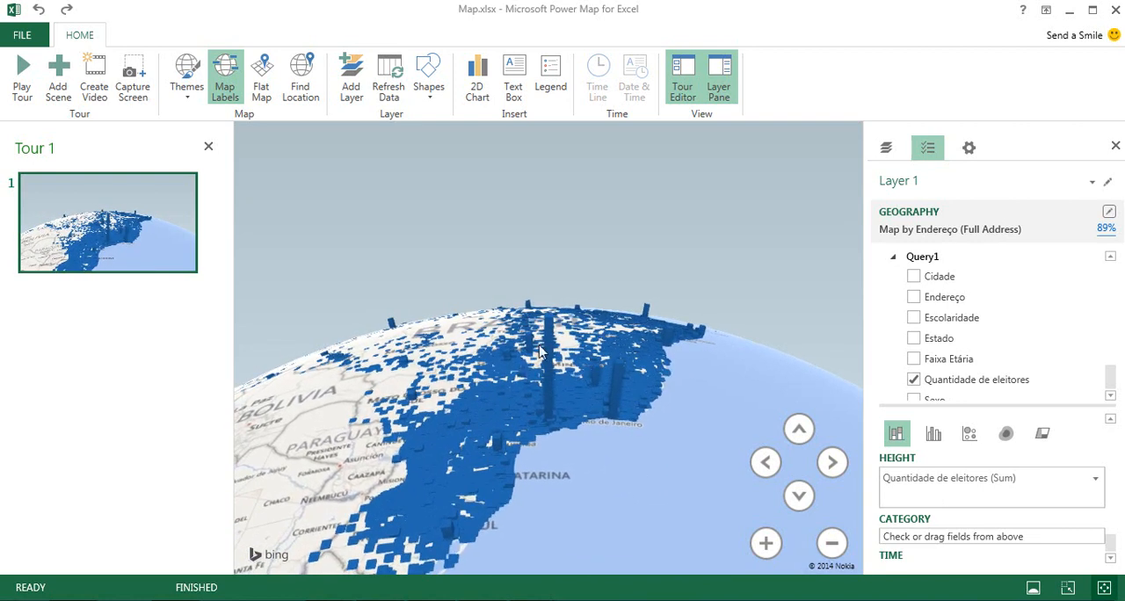
mouse_move(550, 343)
mouse_move(616, 400)
drag(689, 371, 597, 437)
scroll(597, 437, up, 1)
drag(648, 334, 632, 386)
drag(493, 374, 557, 384)
mouse_move(540, 369)
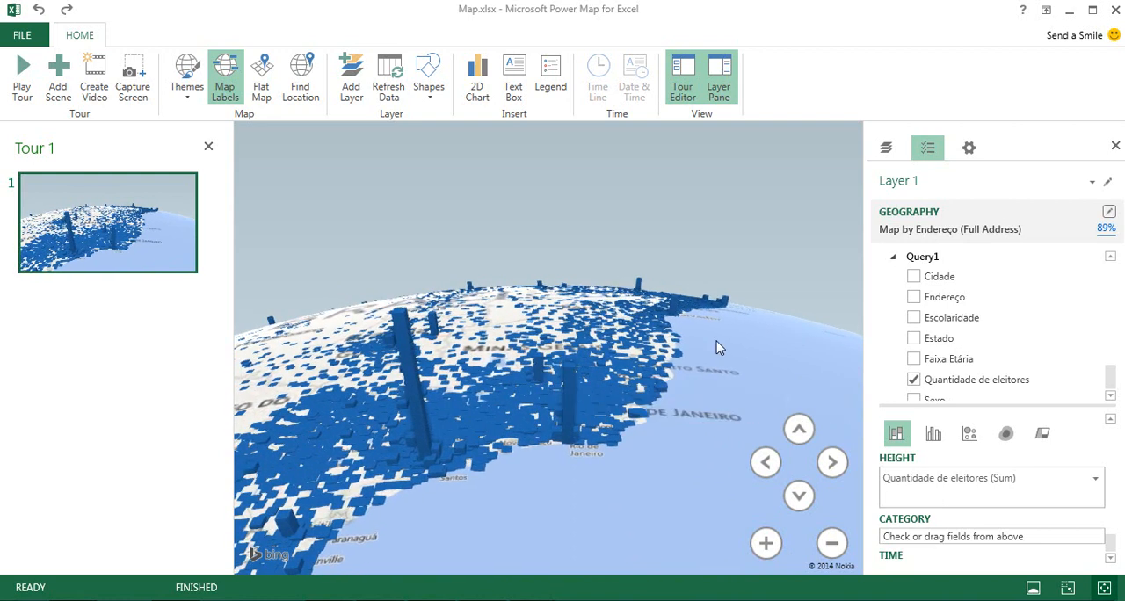
Inspect the voter counts of the tall inland column beyond Minas Gerais and of the Salvador and Fortaleza columns.
mouse_move(431, 329)
click(431, 324)
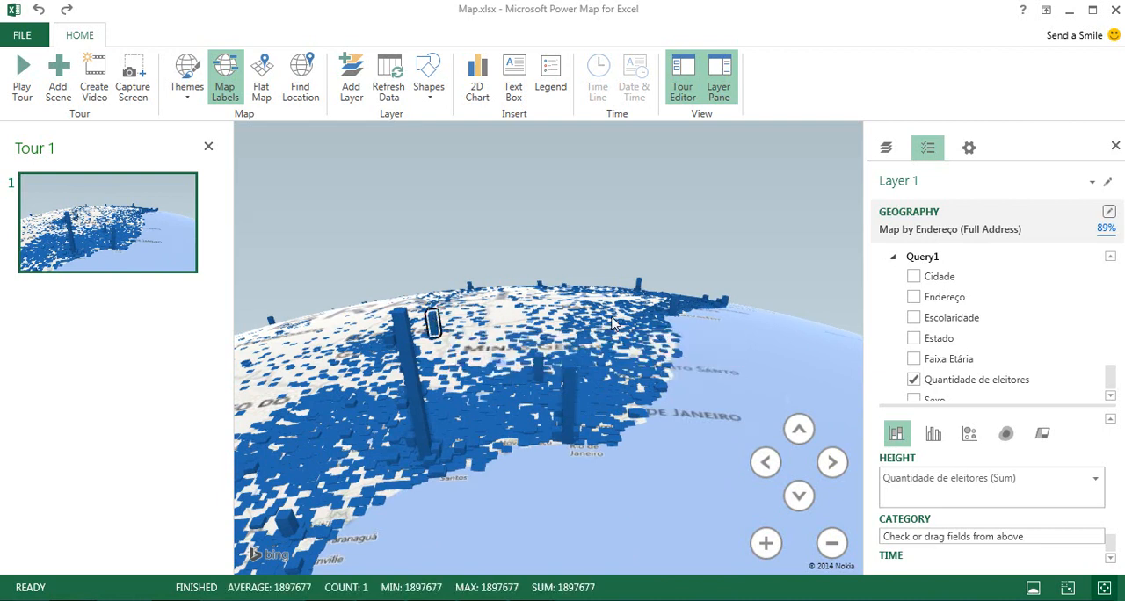
mouse_move(675, 308)
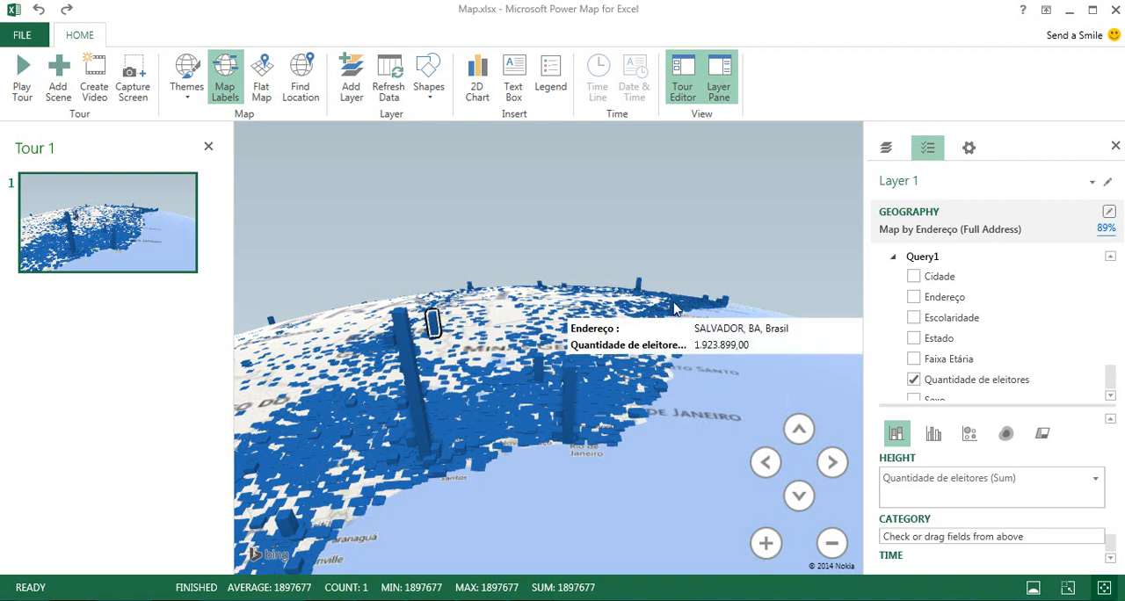
drag(695, 331, 656, 382)
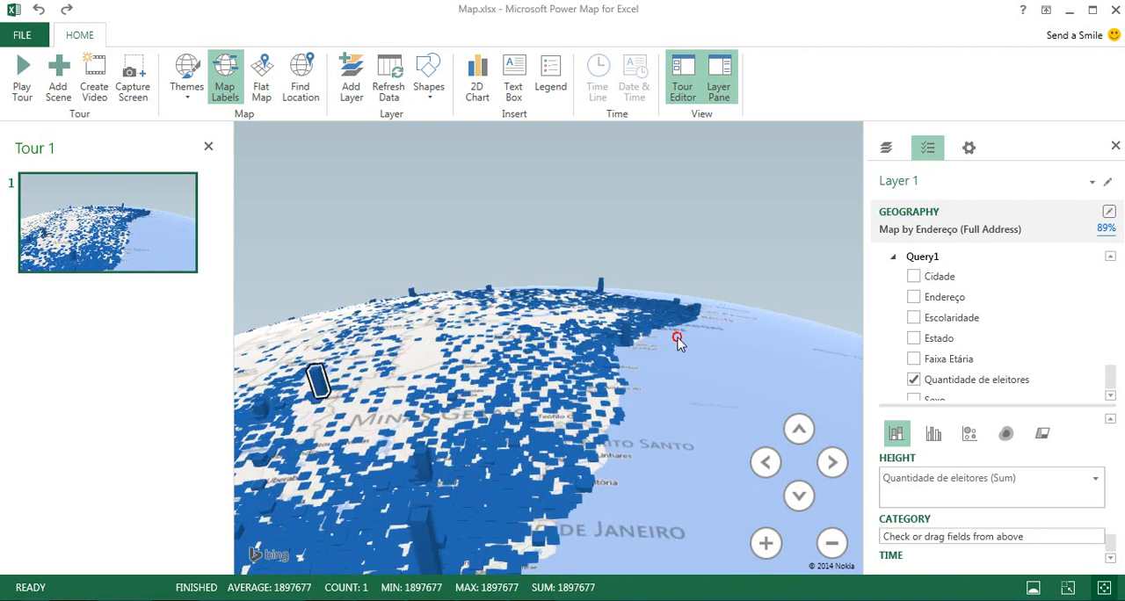
drag(678, 339, 661, 385)
mouse_move(578, 296)
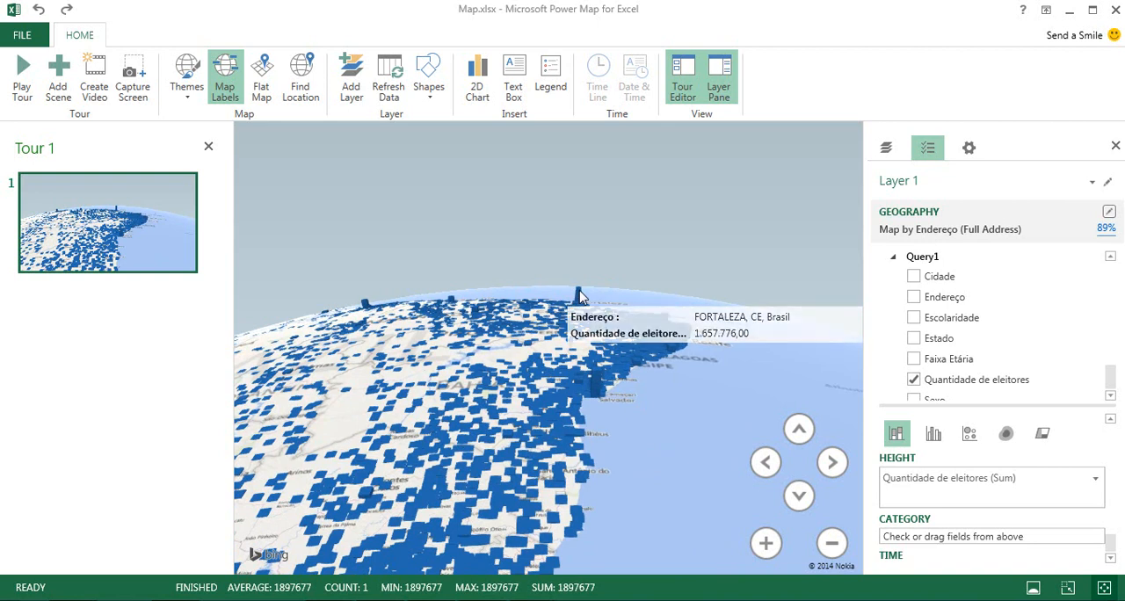
drag(623, 418, 712, 319)
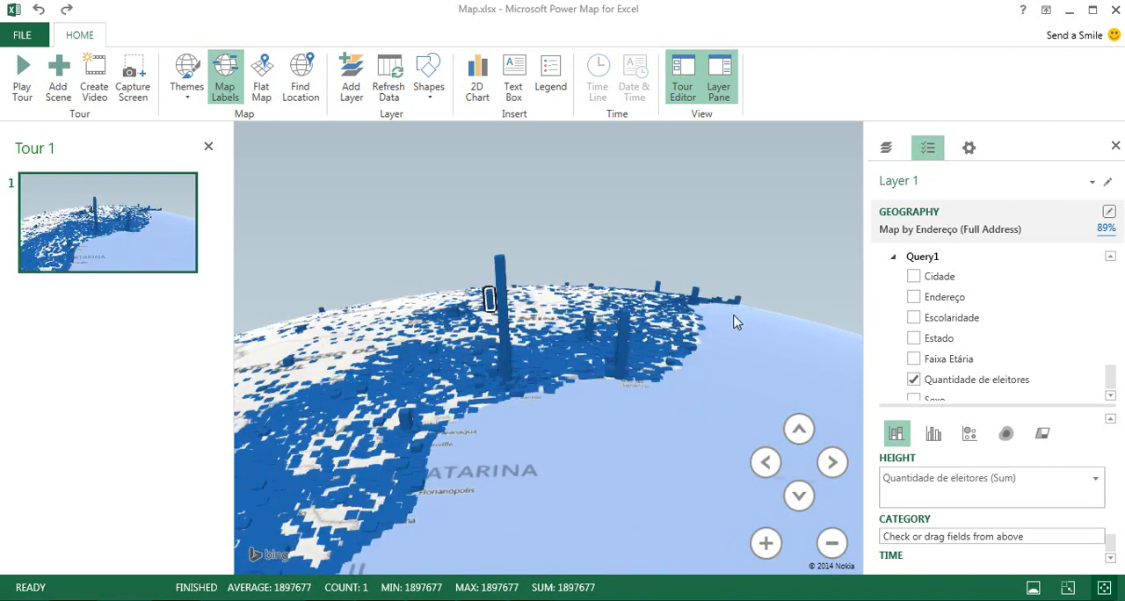
Inspect the voter count of the Manaus column in Amazonas and the columns along the southern coast.
drag(429, 335, 494, 348)
double_click(401, 326)
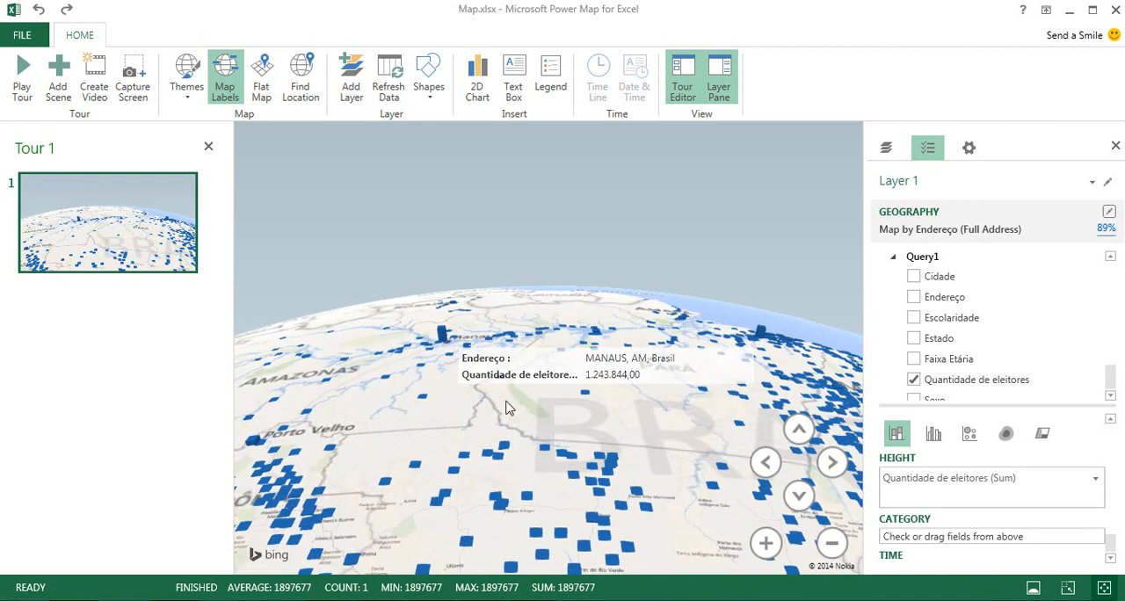
drag(507, 404, 448, 280)
drag(468, 371, 378, 367)
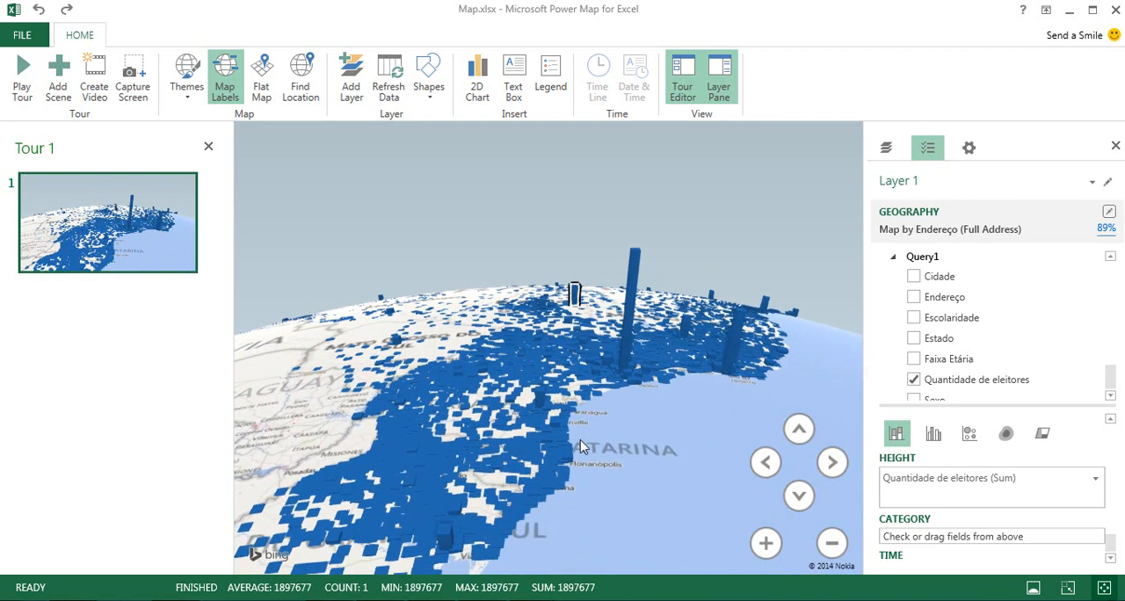
drag(603, 431, 585, 409)
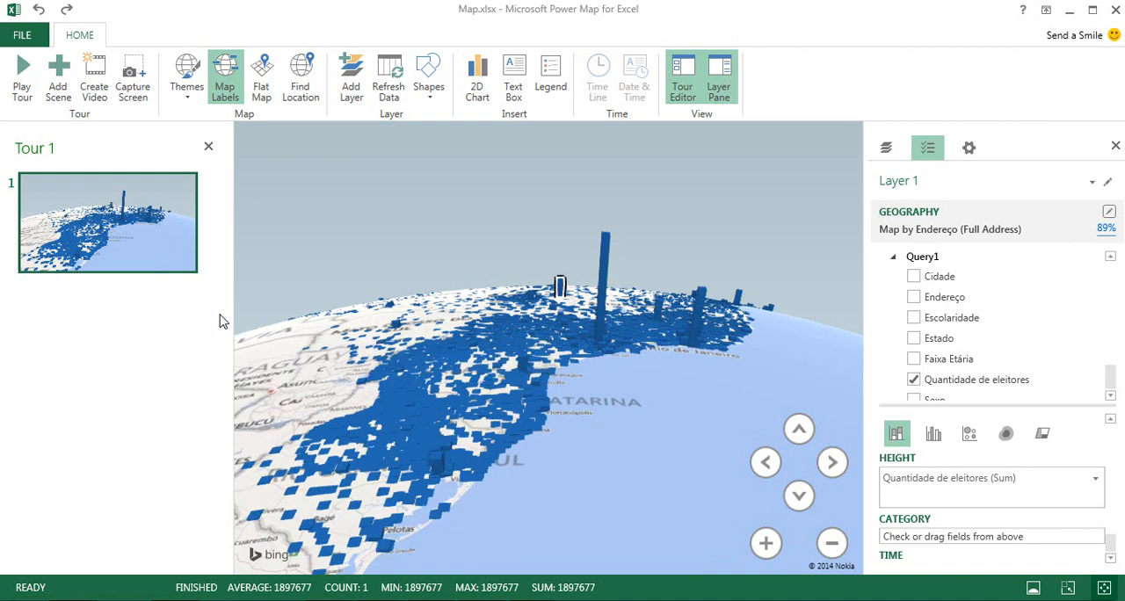
Start an annotation on the tall column in Rio Grande do Sul with the custom title "Porto Alegre".
click(436, 464)
right_click(436, 463)
click(507, 324)
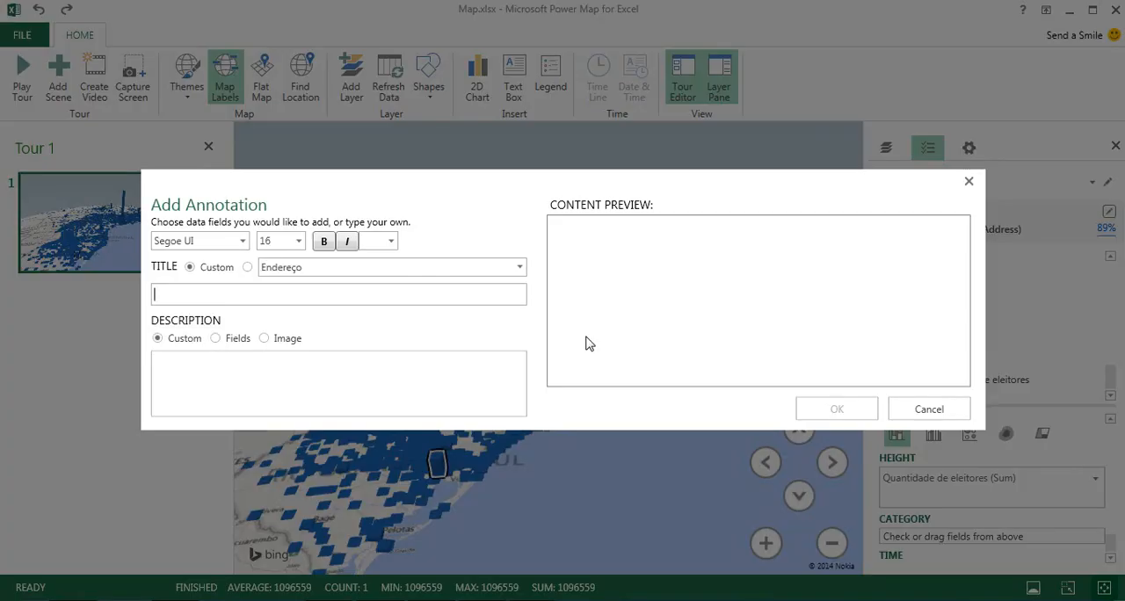
click(190, 293)
text(Porto Alegre)
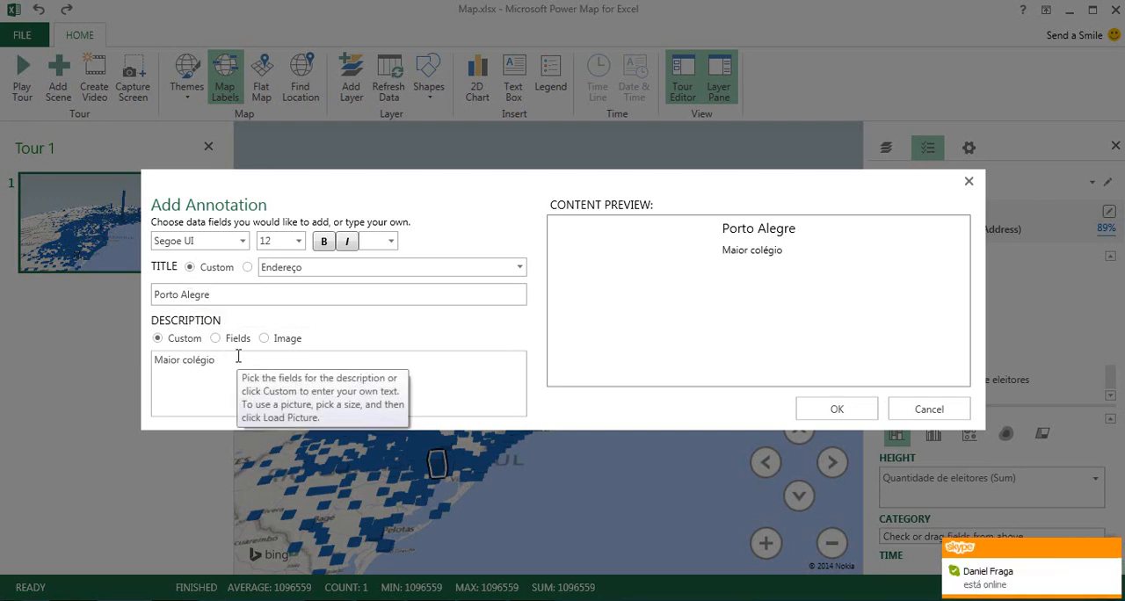
Add the custom description "Maior colégio eleitoral da região sul" to the Porto Alegre annotation and place it on the map.
text(eleitpra)
key(BackSpace)
key(BackSpace)
key(BackSpace)
text(oral da )
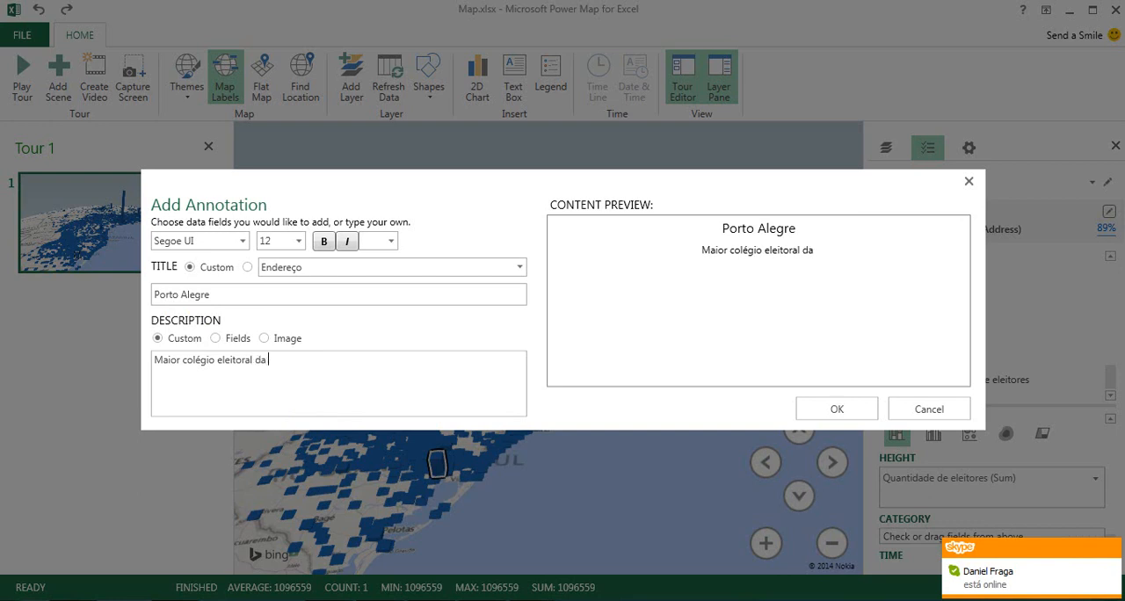
text(região sul)
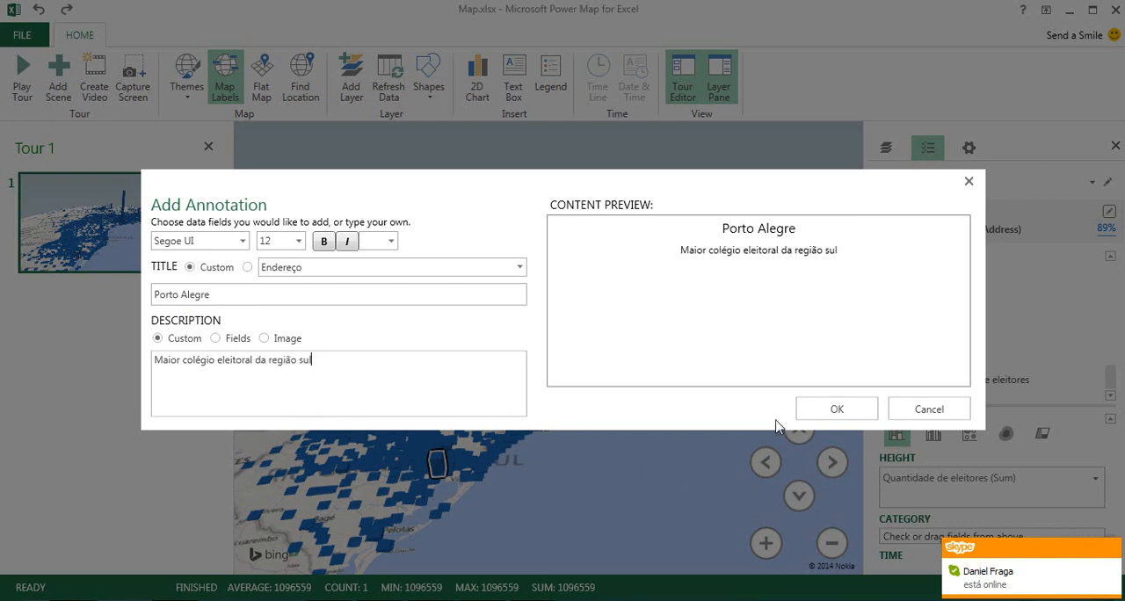
click(833, 409)
drag(642, 451, 568, 479)
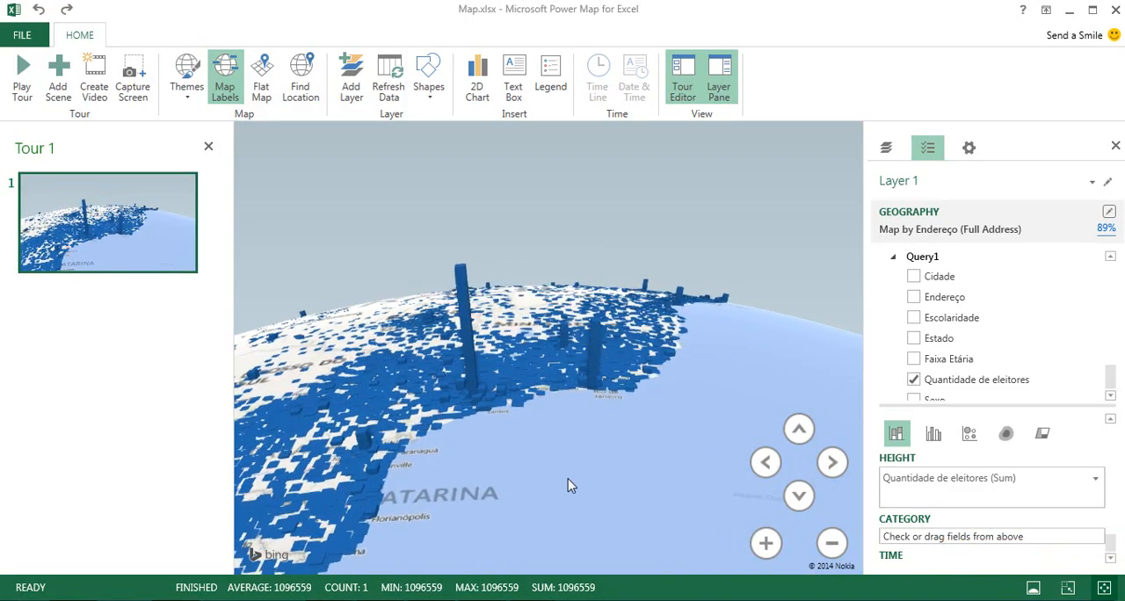
Start a shared annotation on the São Paulo and Rio de Janeiro columns with the custom title "Rio e São Paulo".
click(464, 310)
ctrl+click(591, 369)
right_click(593, 352)
click(633, 361)
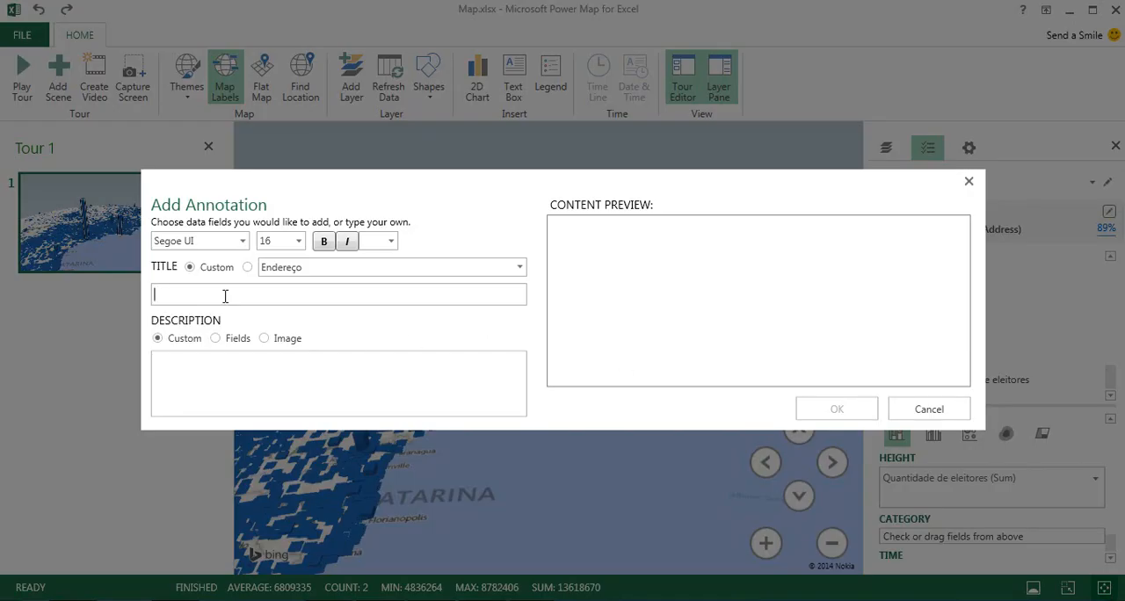
text(Rio e São)
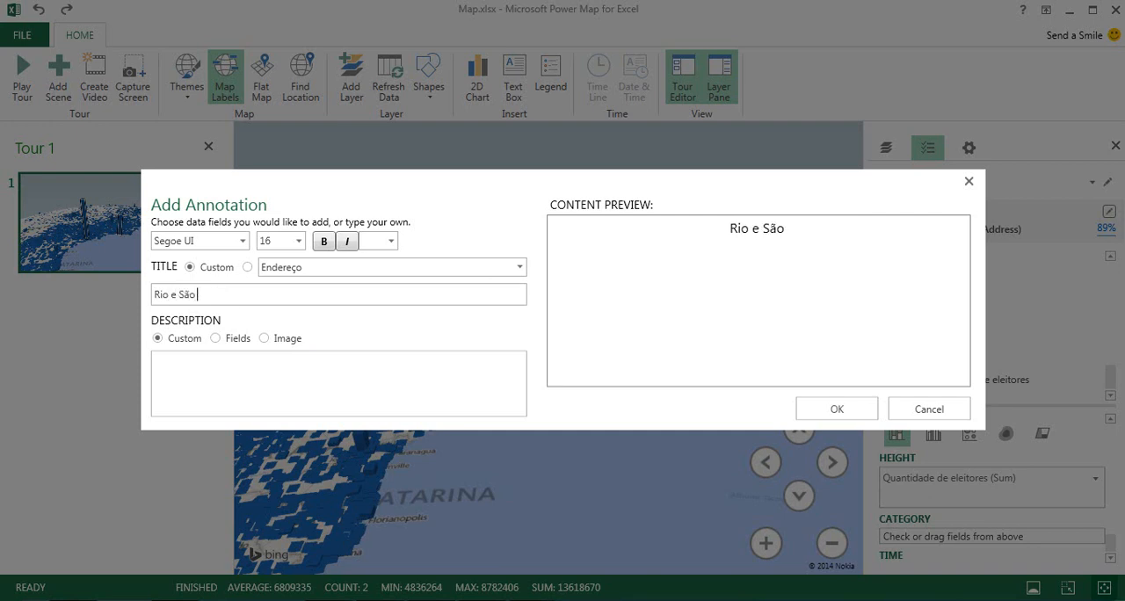
text( Paulo)
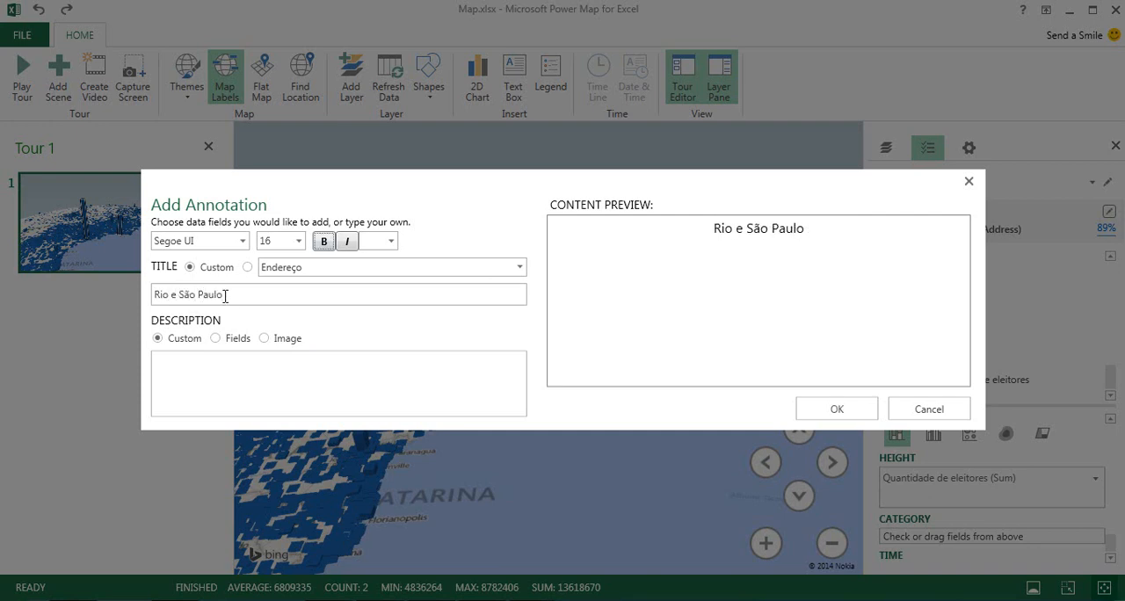
Add the custom description "Maiores da região sudeste" to the Rio e São Paulo annotation and place it on the map.
click(206, 363)
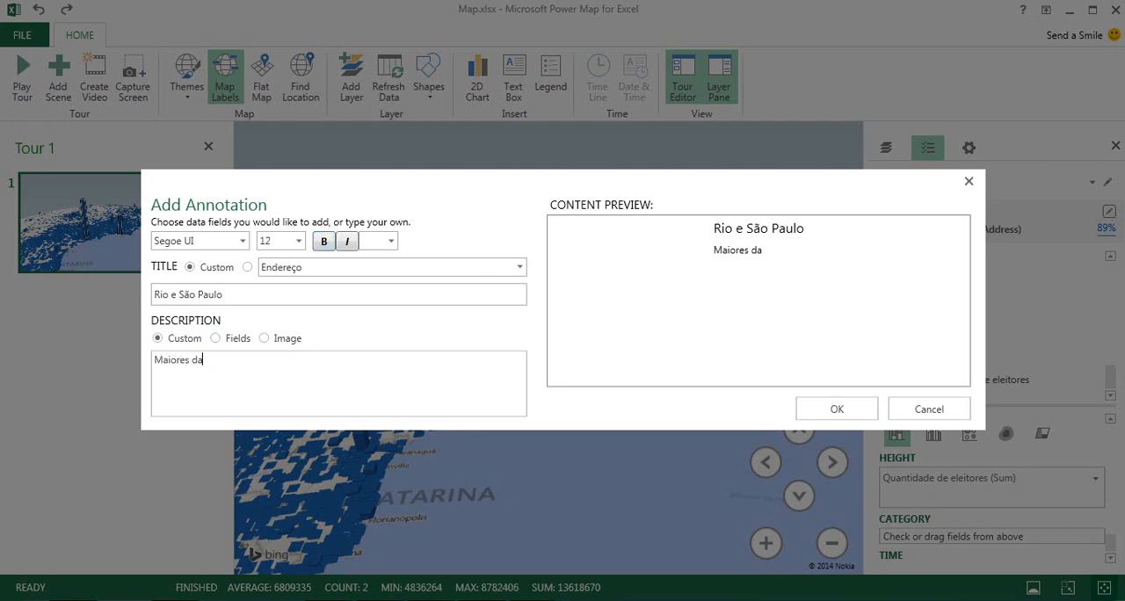
text(Maiores da região sudeste)
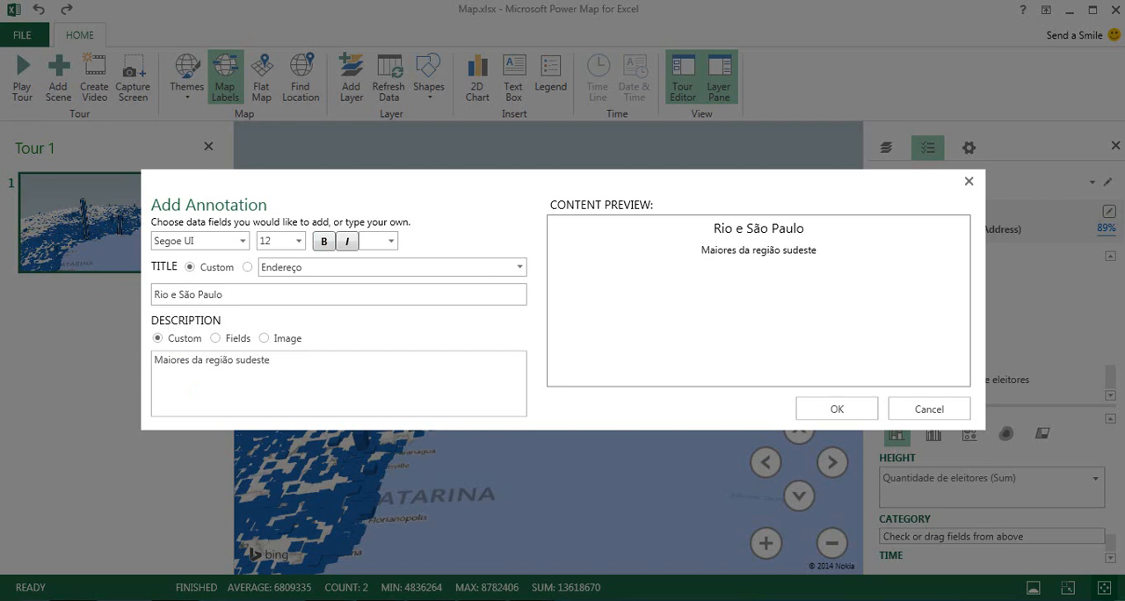
click(835, 419)
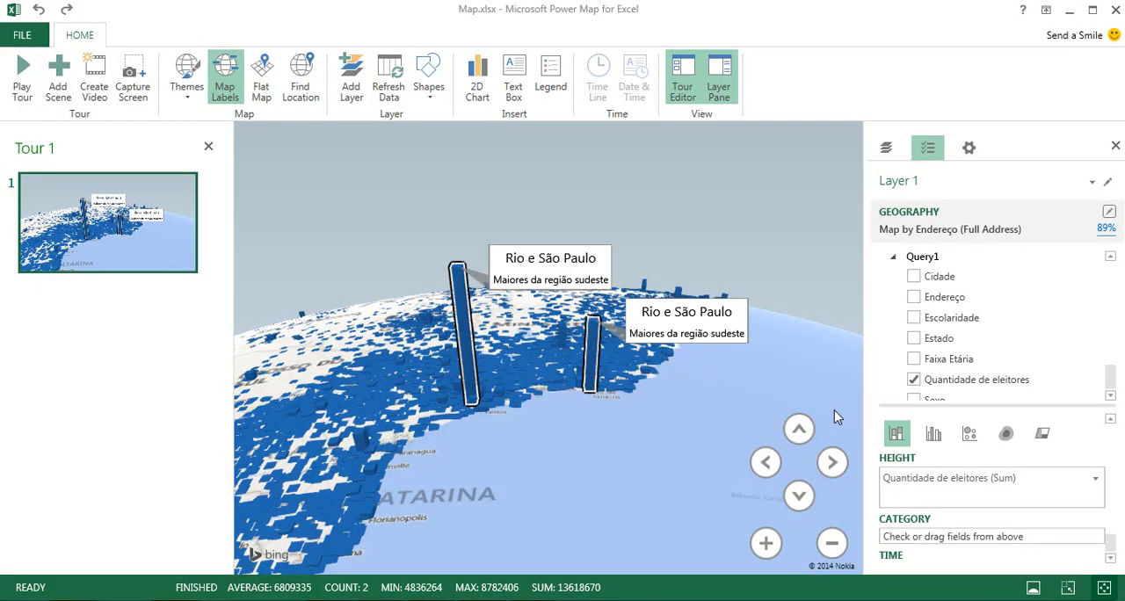
Frame the first scene on the Porto Alegre and Rio e São Paulo annotations together and add a second scene to the tour.
mouse_move(690, 405)
mouse_down()
mouse_move(688, 444)
mouse_move(637, 587)
mouse_up()
drag(577, 413, 555, 473)
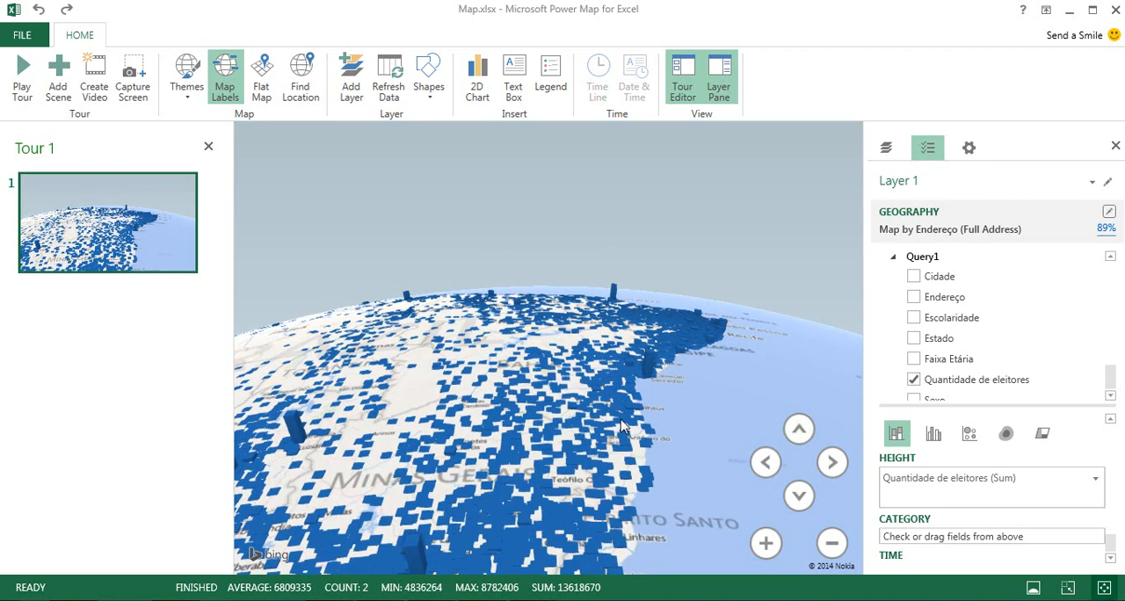
click(650, 371)
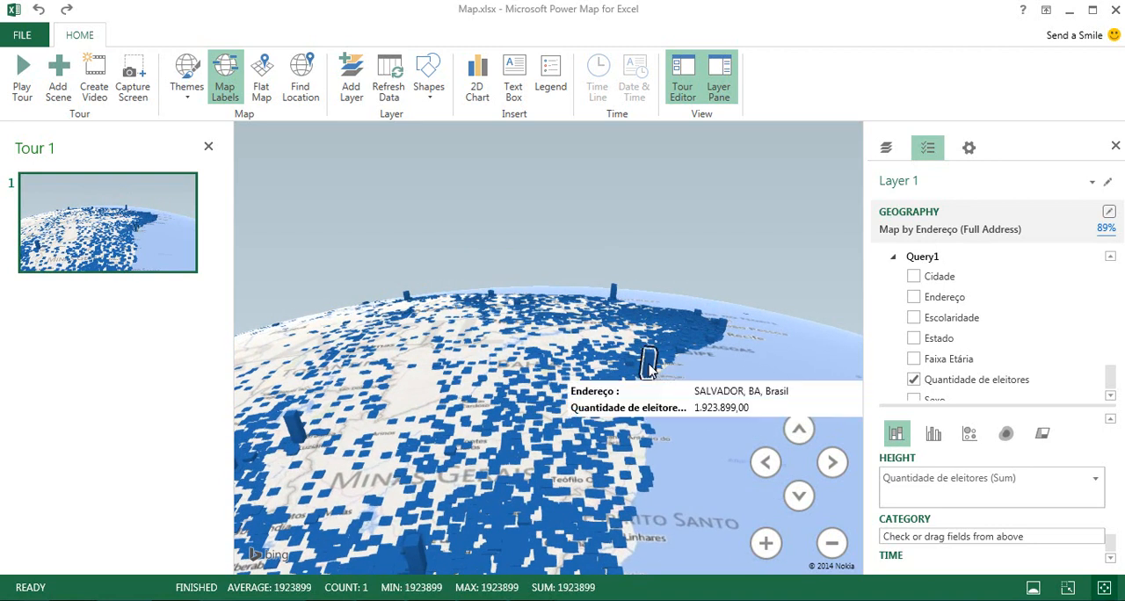
drag(646, 443, 697, 289)
scroll(694, 297, up, 3)
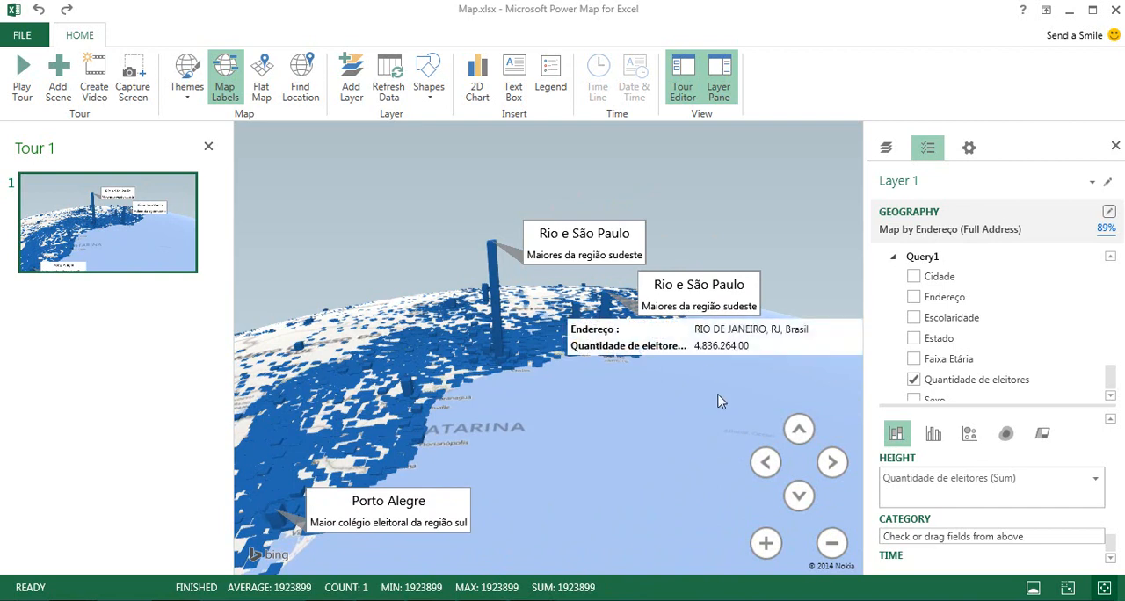
click(571, 466)
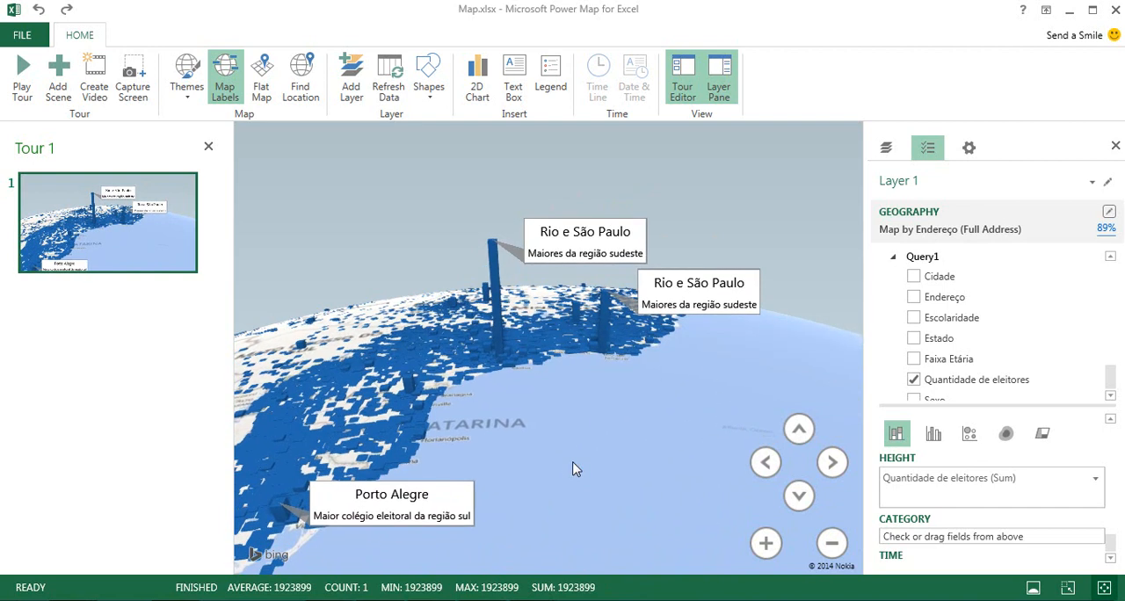
click(60, 88)
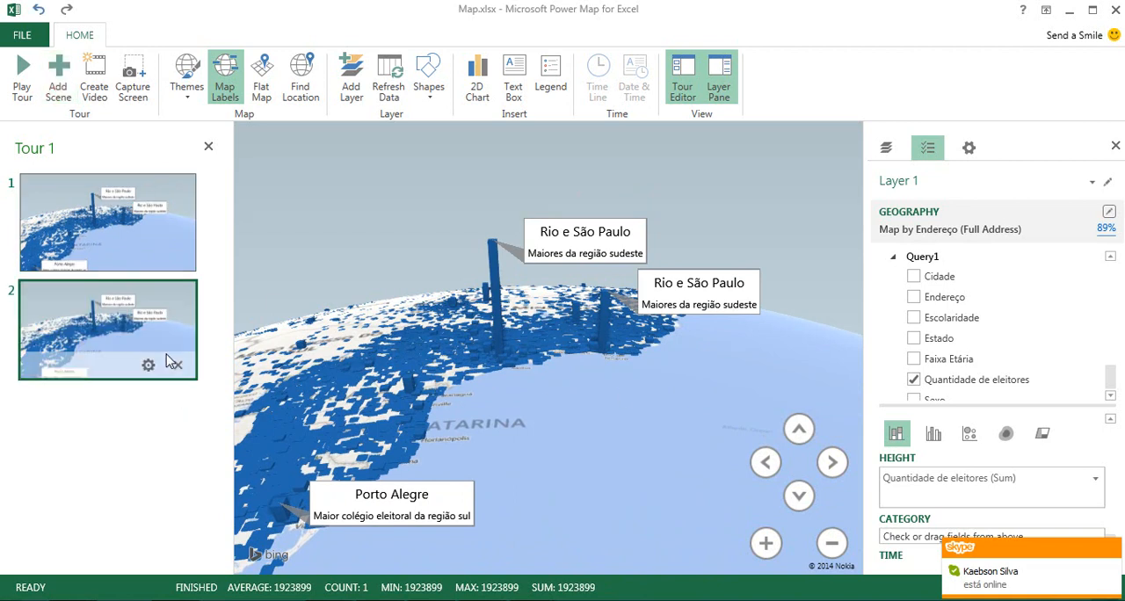
Reframe the second scene on the northeast and start a shared annotation on the Salvador and Fortaleza columns.
drag(686, 385, 654, 480)
drag(702, 352, 656, 462)
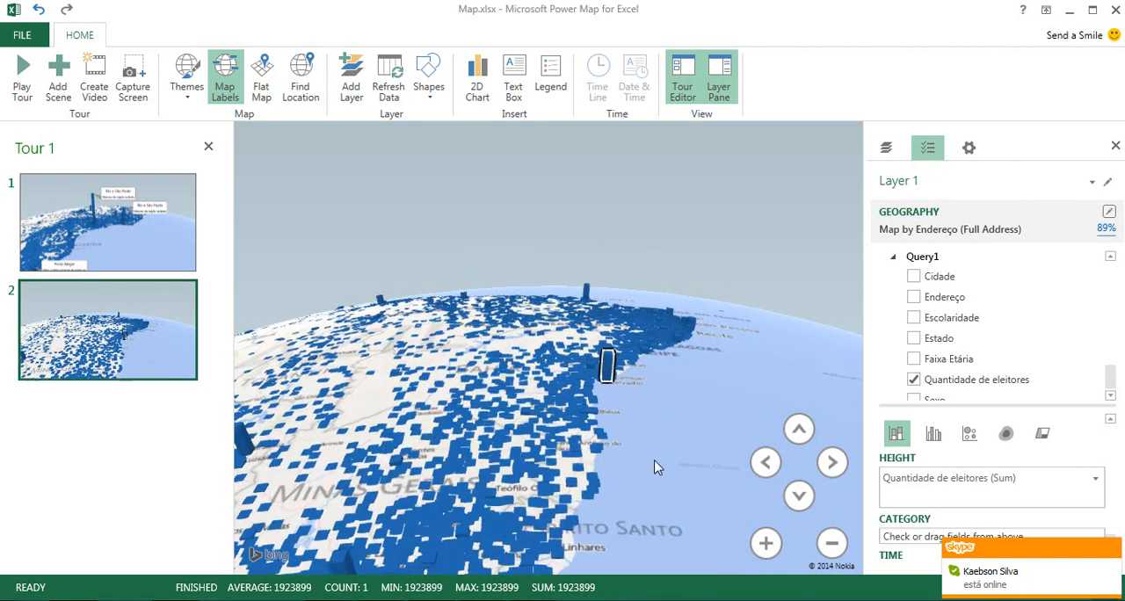
ctrl+click(585, 292)
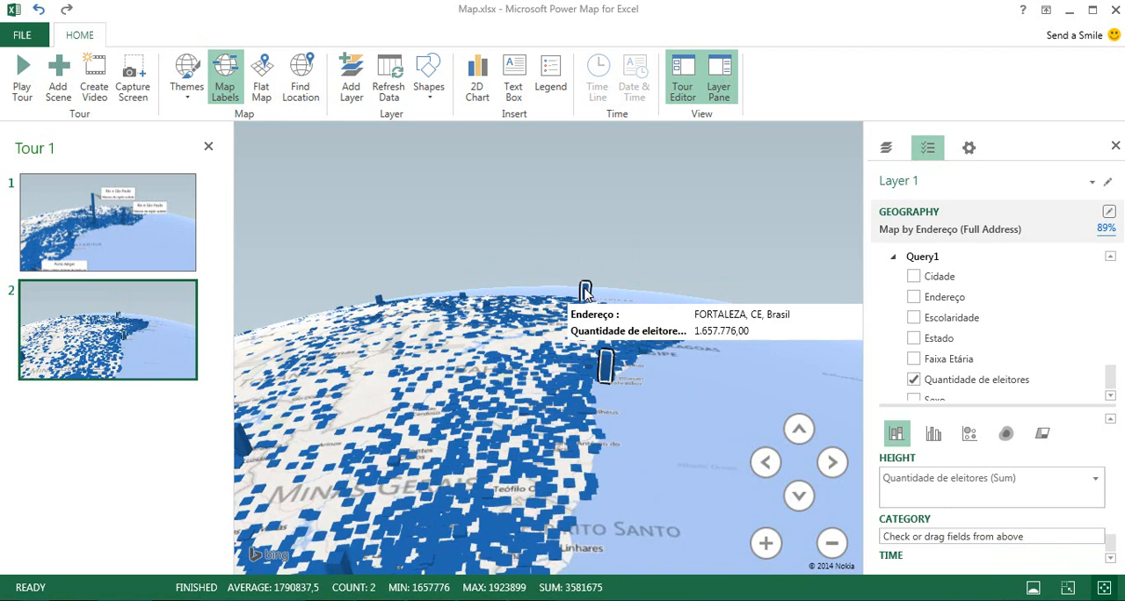
mouse_move(605, 374)
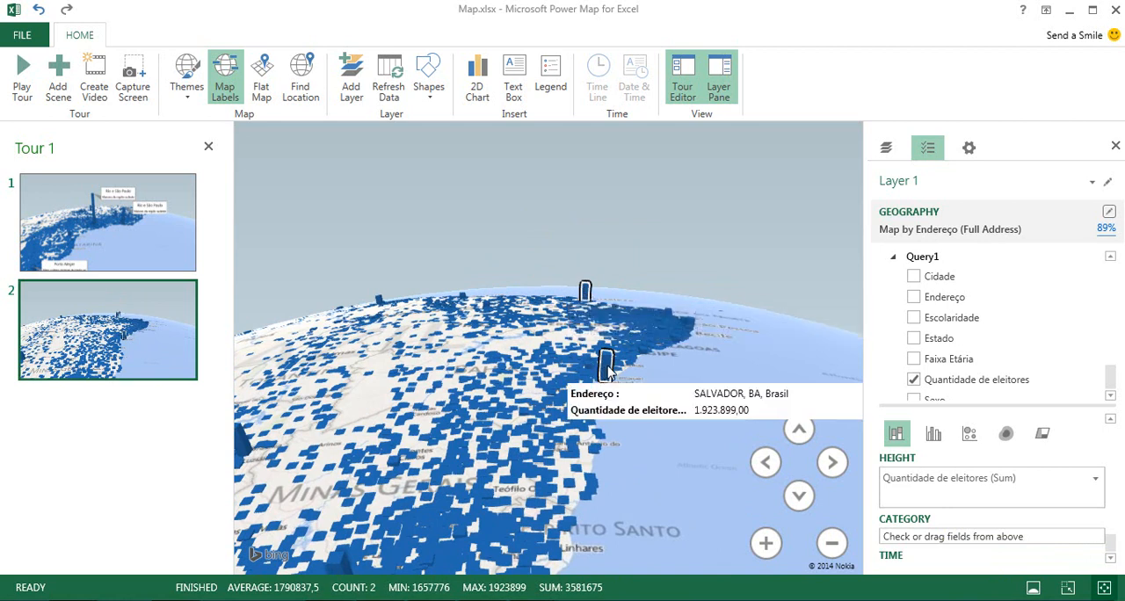
right_click(609, 372)
click(621, 377)
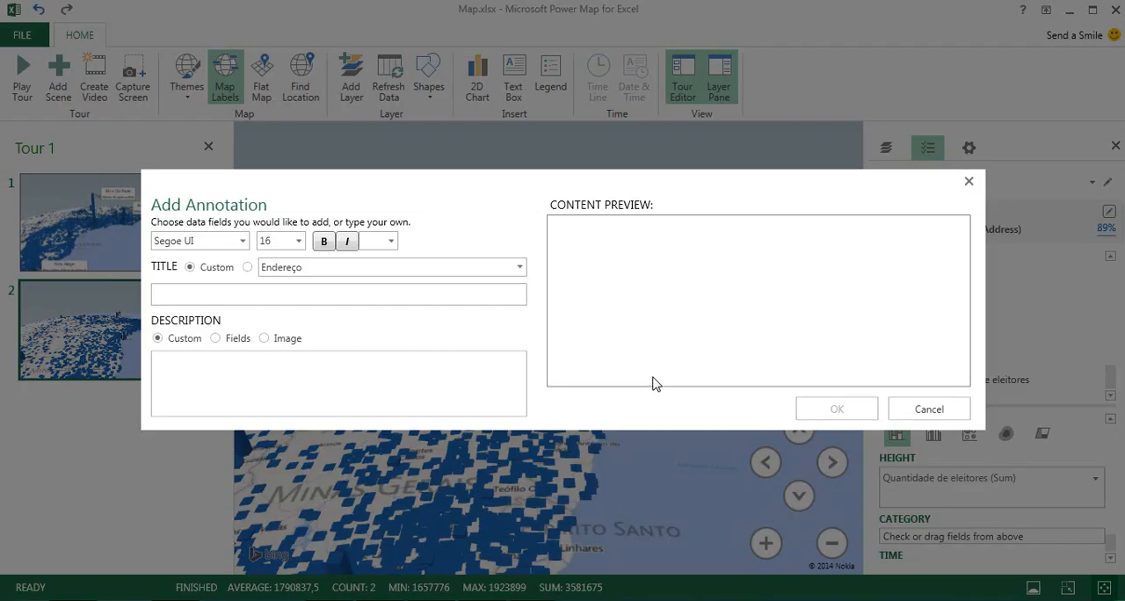
Give the northeast annotation the custom title "Fortaleza e Salvador" and description "Maiores do nordeste" and place it on the map.
text(Fortaleza e Z)
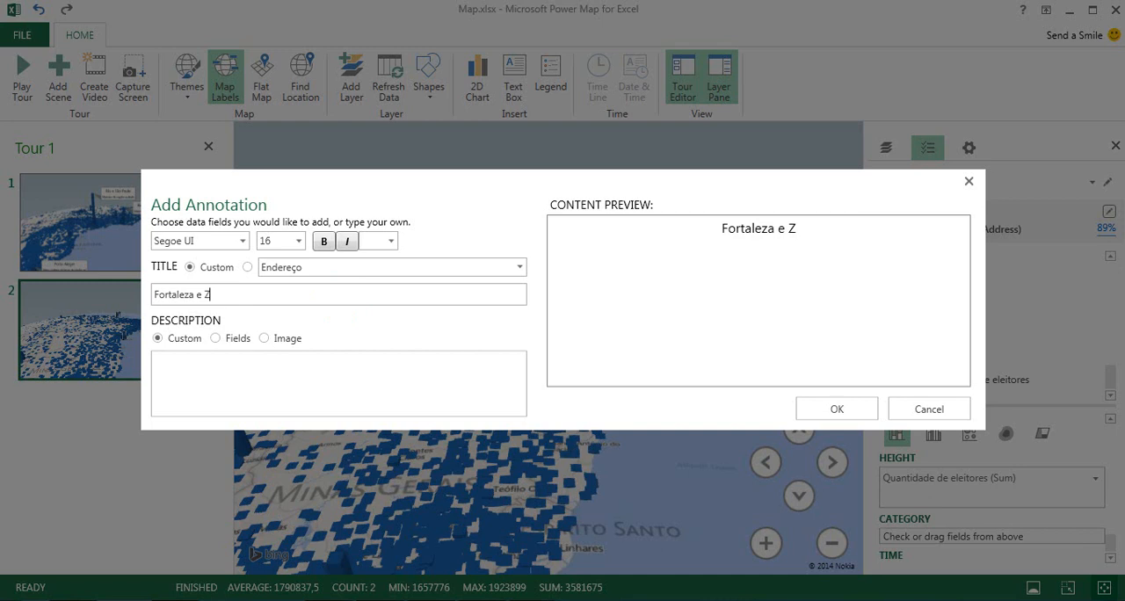
key(BackSpace)
text(Salva)
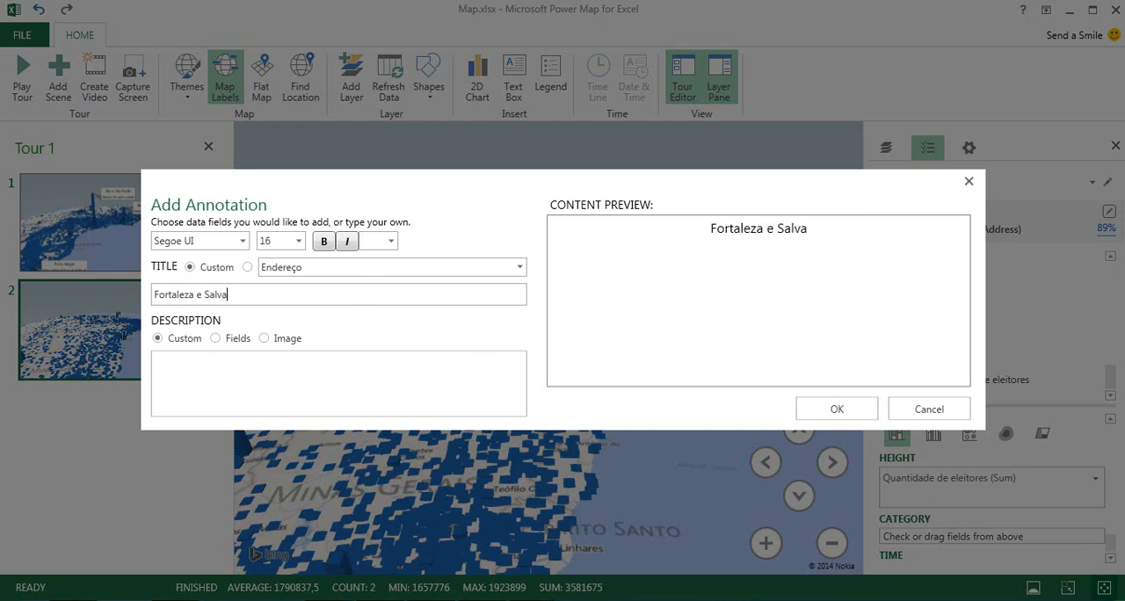
text(dor)
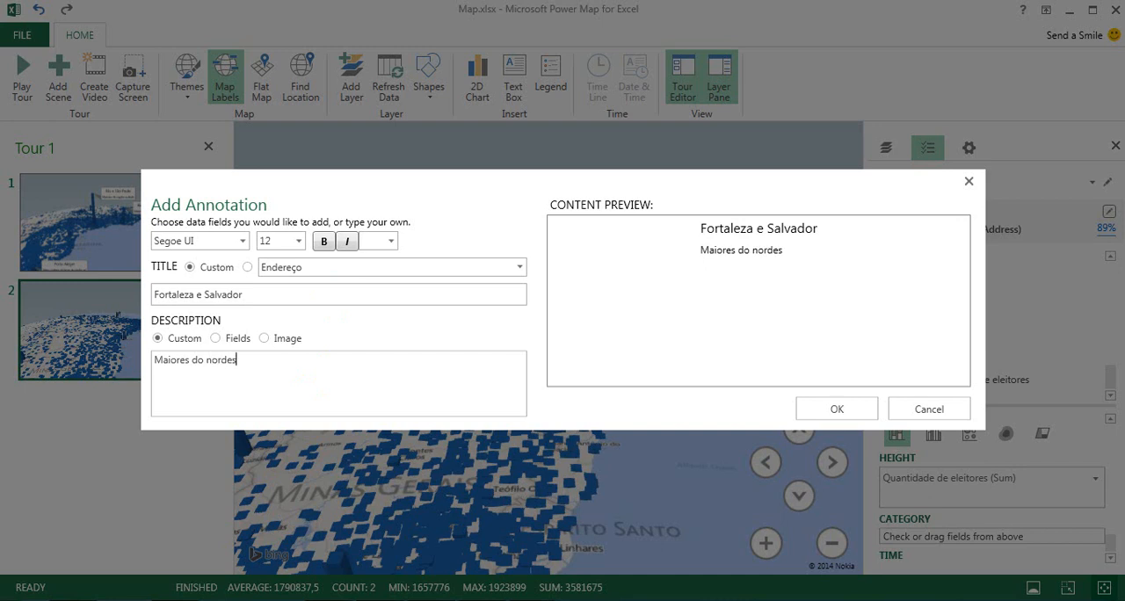
click(837, 408)
Adjust the second scene's framing, add a third scene to the tour and reframe it on northern Brazil.
mouse_move(405, 412)
mouse_down()
mouse_move(437, 417)
mouse_move(404, 405)
mouse_up()
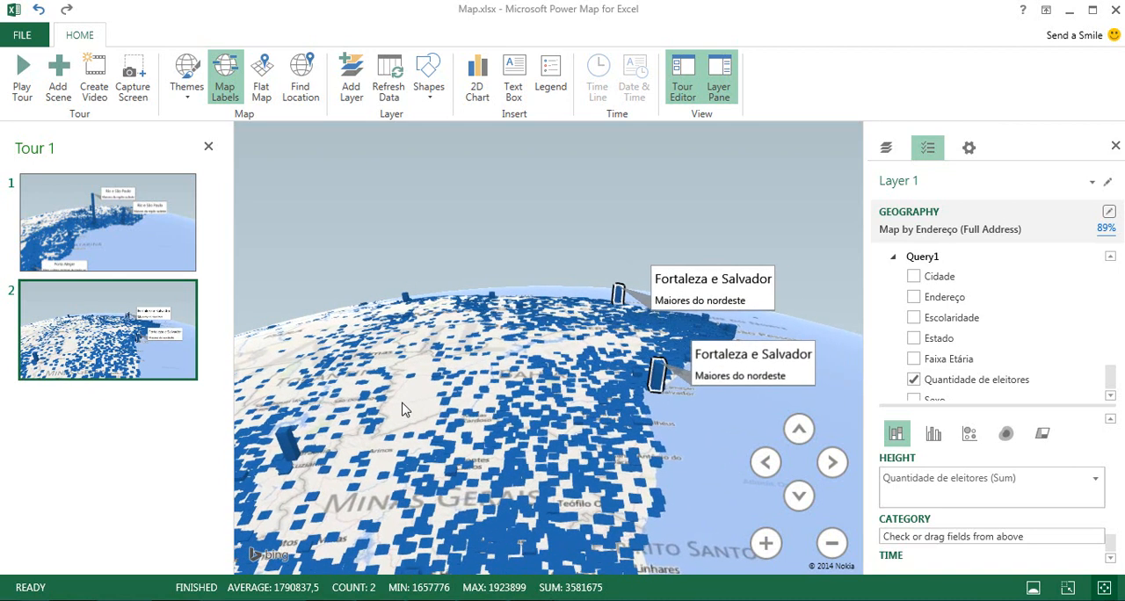
click(59, 87)
mouse_move(525, 407)
mouse_down()
mouse_move(581, 435)
mouse_move(681, 457)
mouse_up()
mouse_move(383, 406)
mouse_down()
mouse_move(520, 410)
mouse_move(540, 435)
mouse_move(575, 438)
mouse_move(573, 449)
mouse_up()
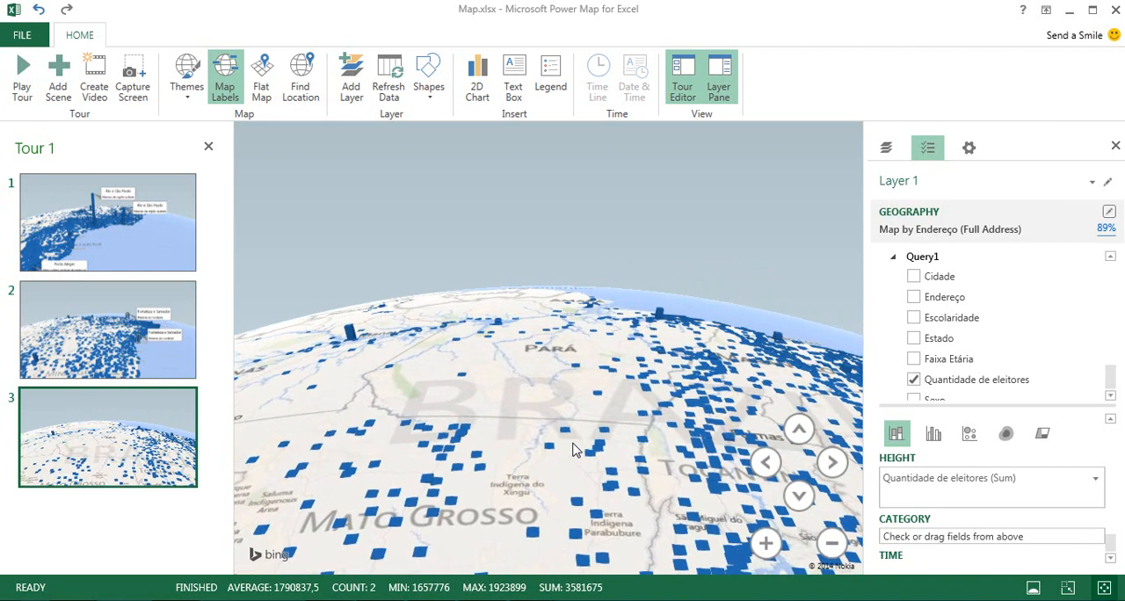
Annotate the Belém and Manaus columns together with the custom title "Belém e Manaus" and description "Maiores do norte".
click(661, 318)
ctrl+click(351, 336)
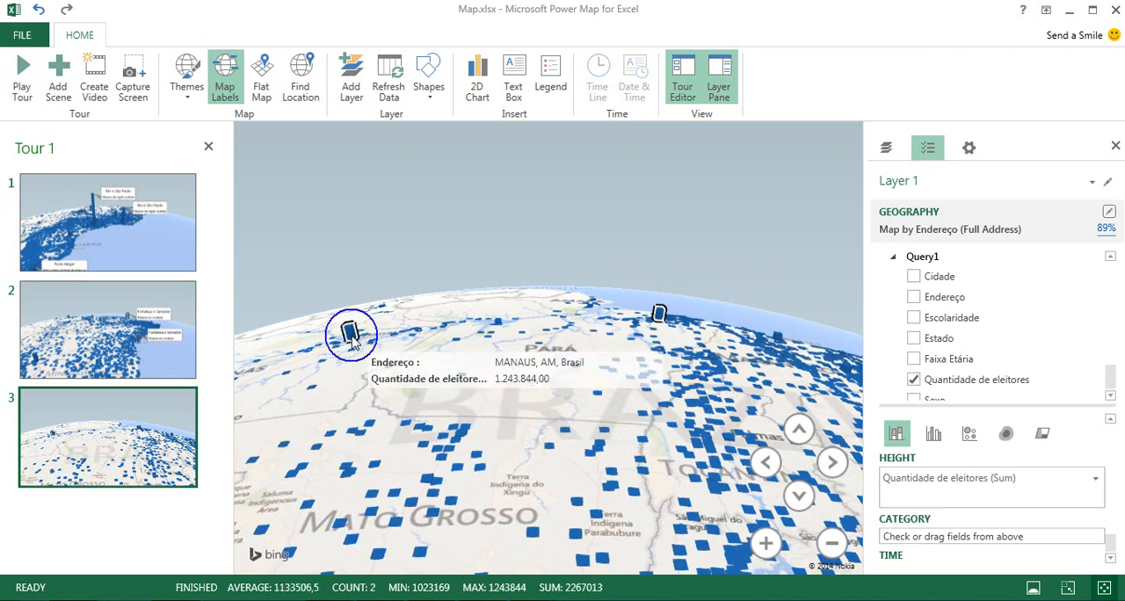
right_click(352, 337)
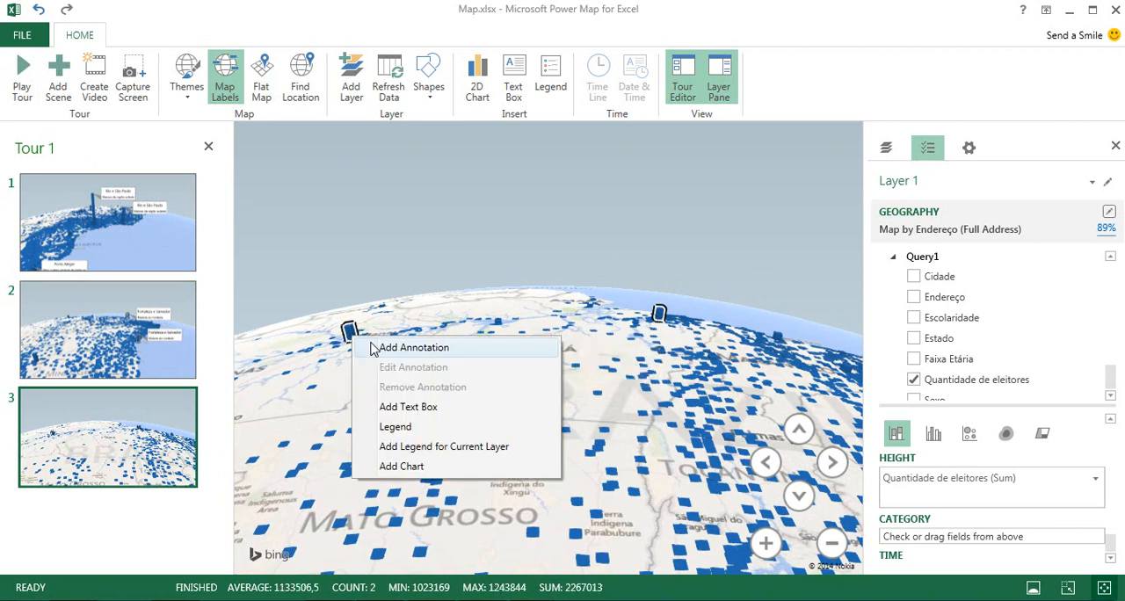
click(439, 349)
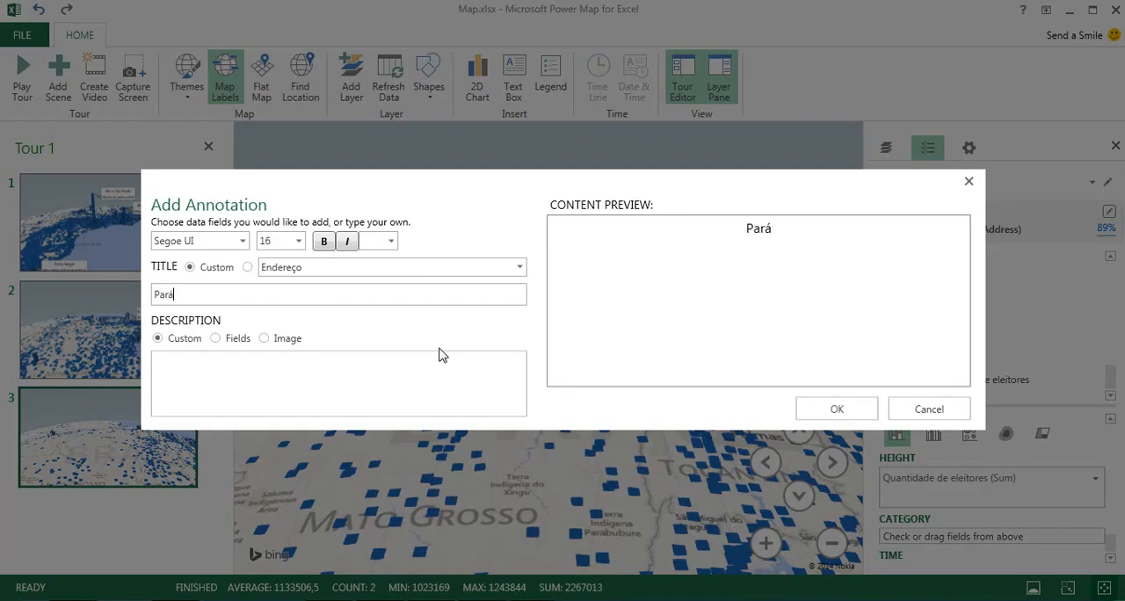
text(Belém e Manaus)
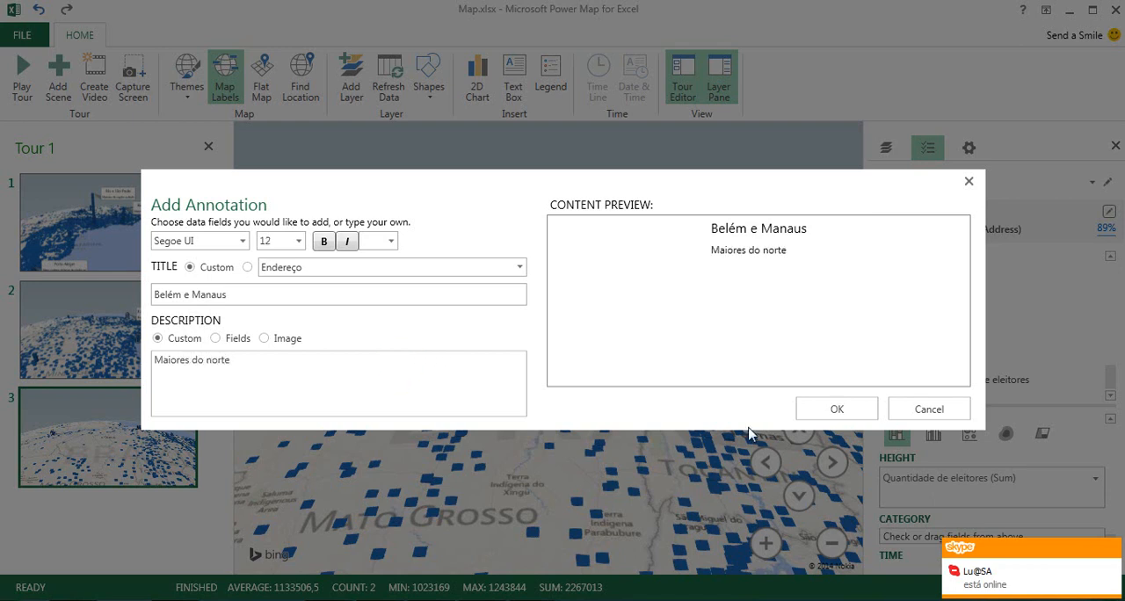
click(856, 413)
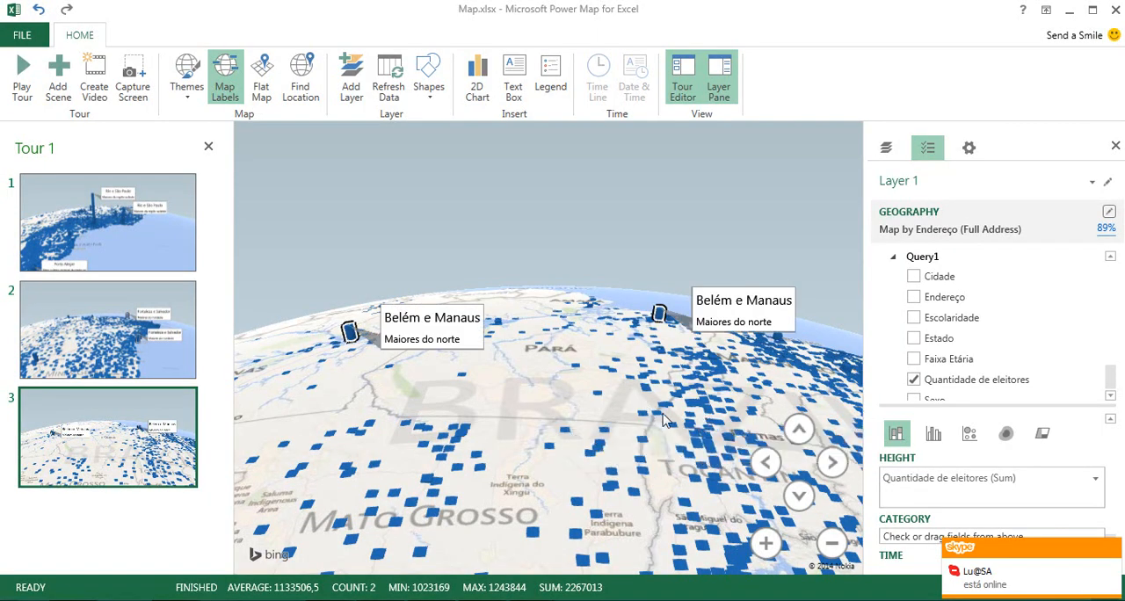
Reframe the third scene around both Belém e Manaus annotations and add a fourth scene to the tour.
scroll(606, 426, down, 5)
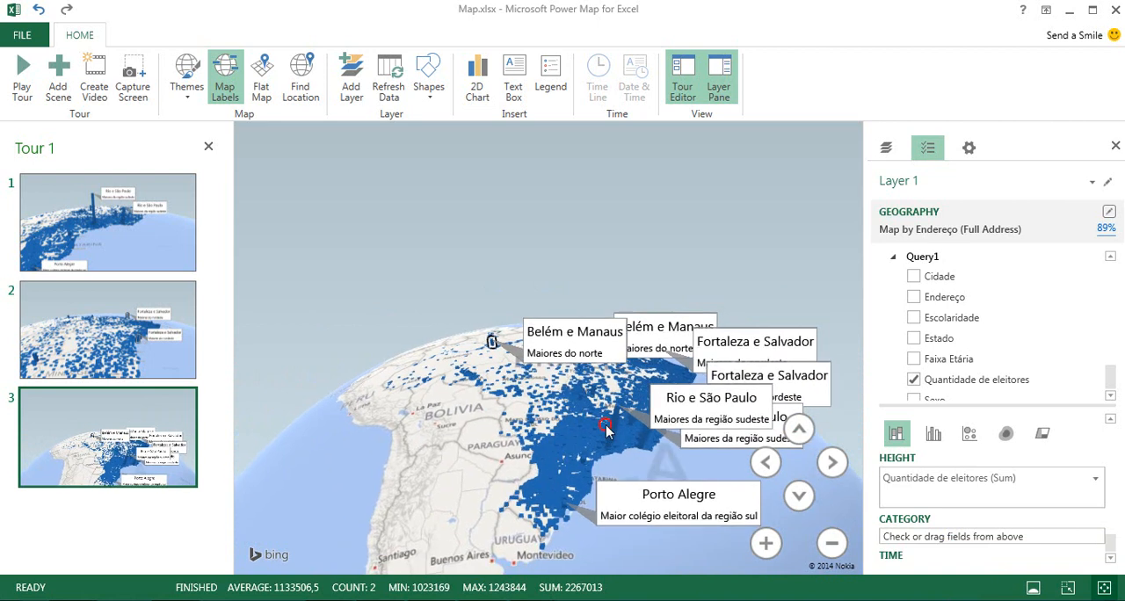
double_click(607, 437)
drag(608, 440, 616, 517)
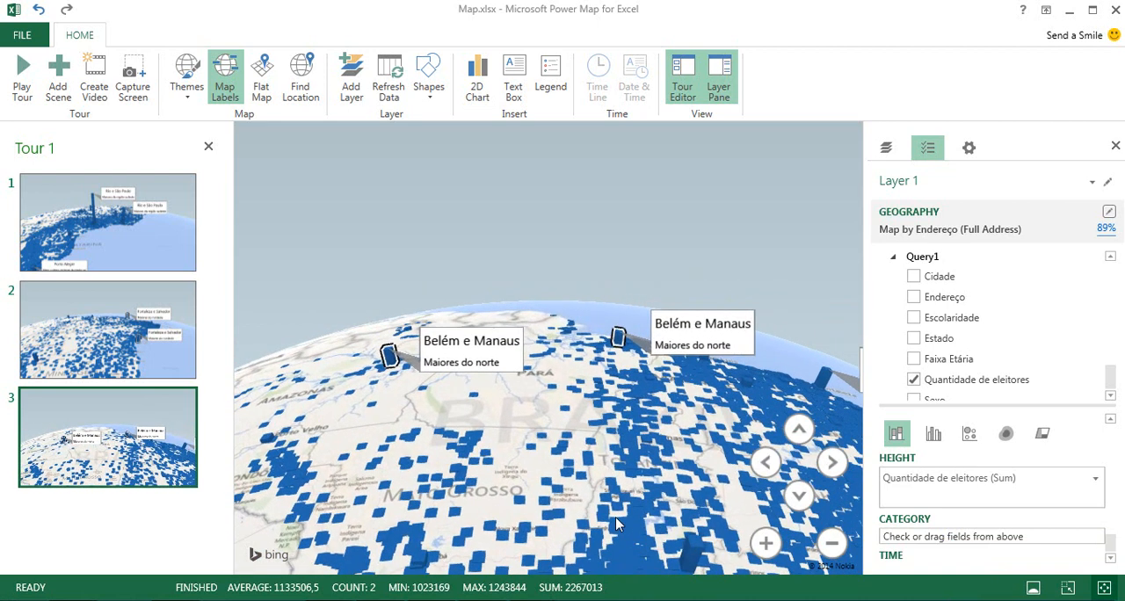
click(58, 78)
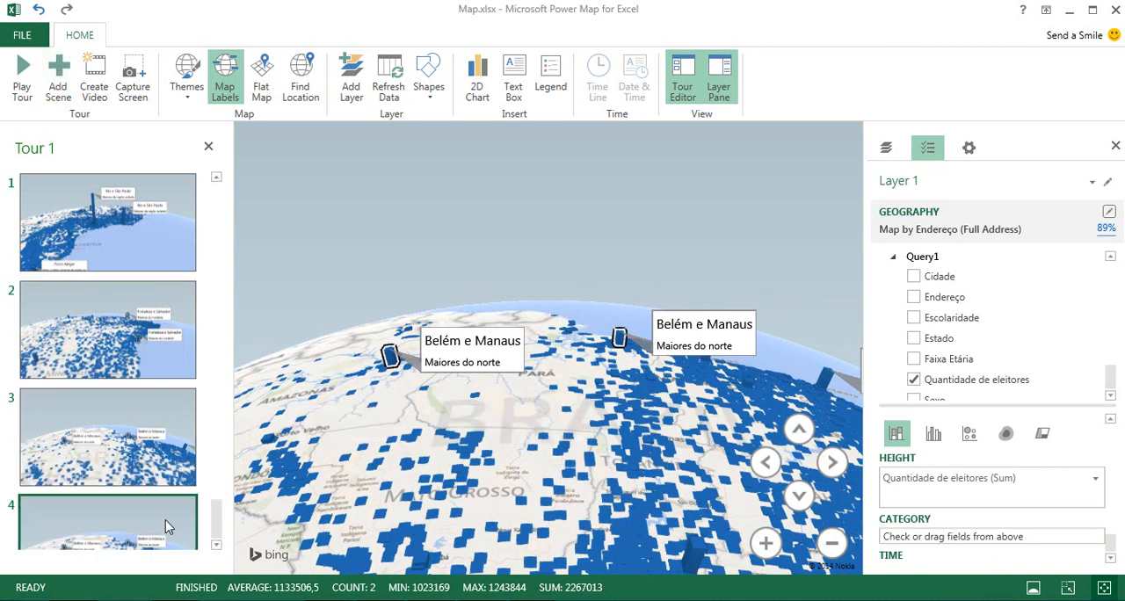
Frame the fourth scene on the whole of Brazil on the globe, with all the city annotations in view.
scroll(182, 528, down, 1)
scroll(486, 449, down, 3)
click(520, 443)
scroll(522, 444, down, 4)
drag(565, 490, 568, 530)
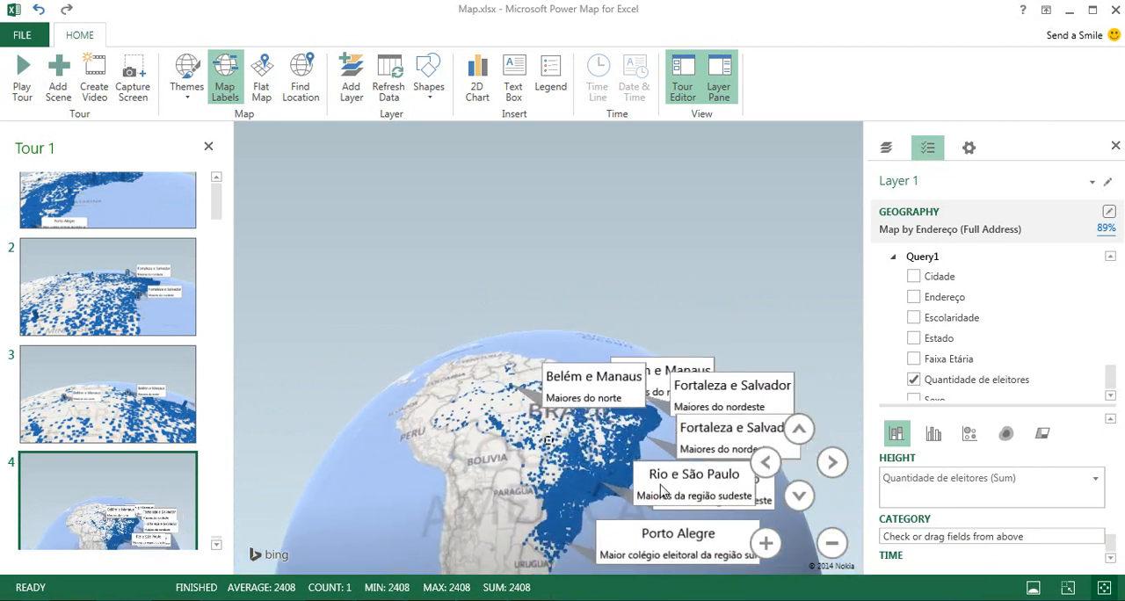
click(799, 499)
click(799, 434)
click(798, 438)
click(798, 438)
drag(508, 494, 517, 469)
double_click(652, 397)
scroll(652, 400, down, 5)
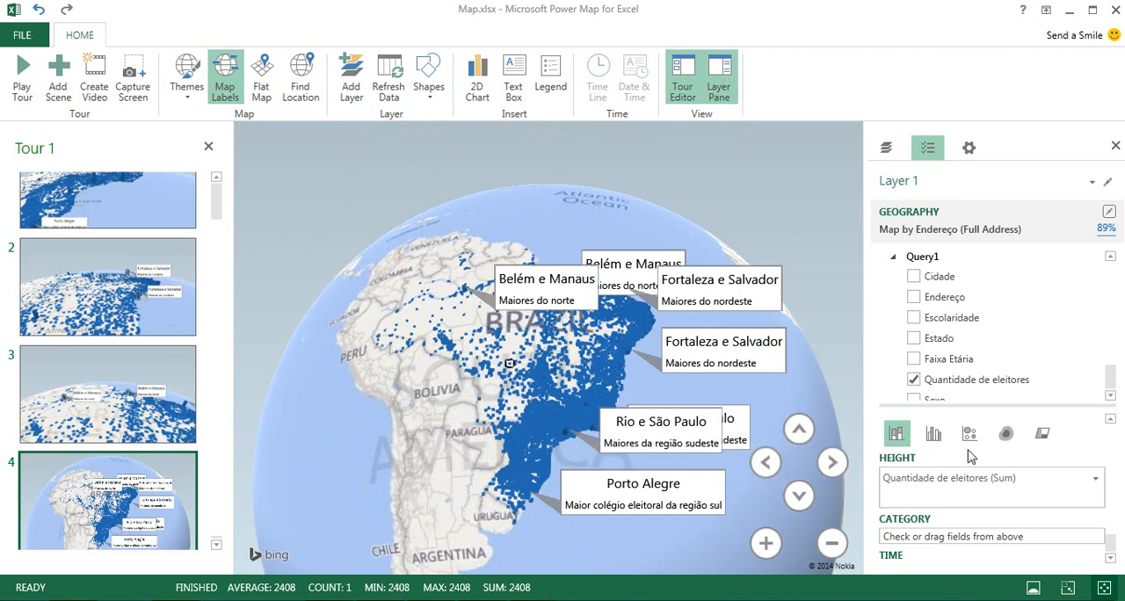
Change the fourth scene's visualization to a heat map and frame it more closely on Brazil.
click(1004, 434)
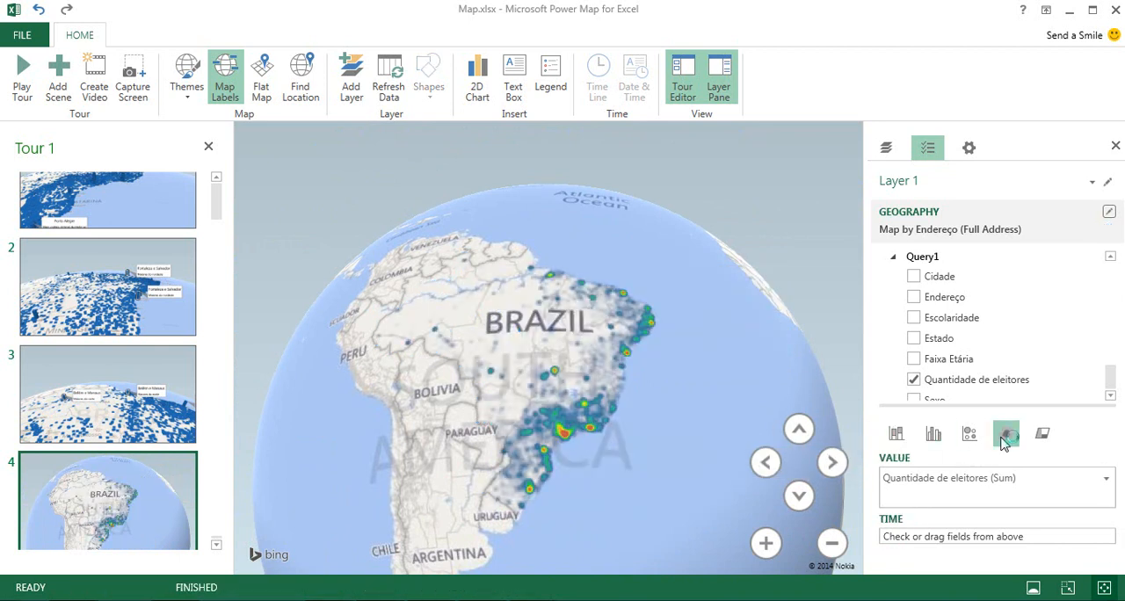
scroll(740, 425, up, 2)
drag(664, 431, 733, 455)
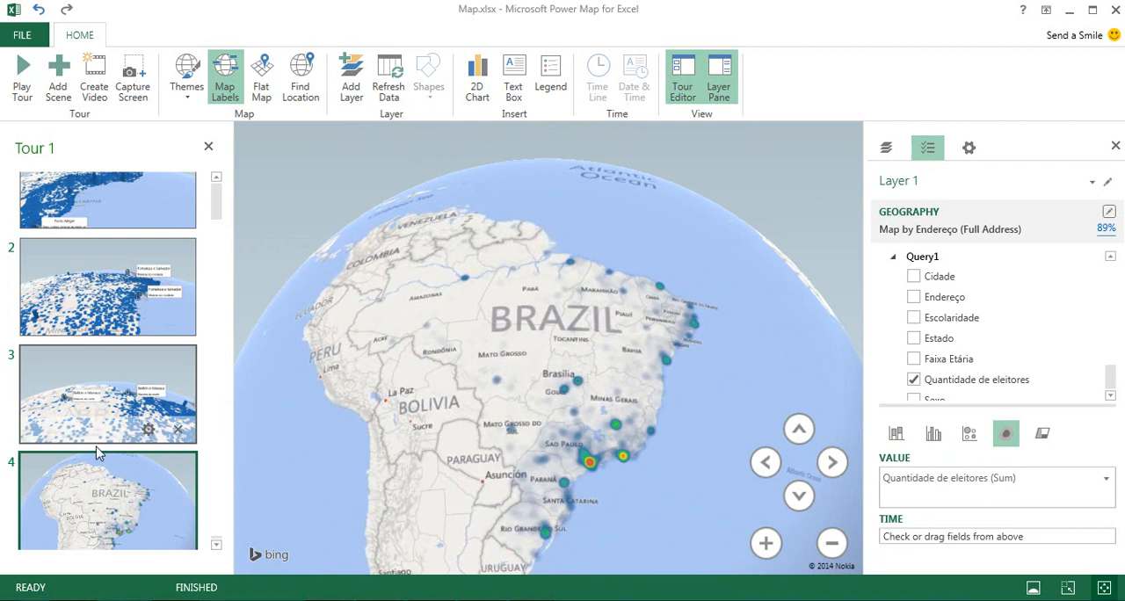
Add a fifth scene to the tour after the heat map scene and show it in the scene list.
mouse_move(90, 470)
click(58, 75)
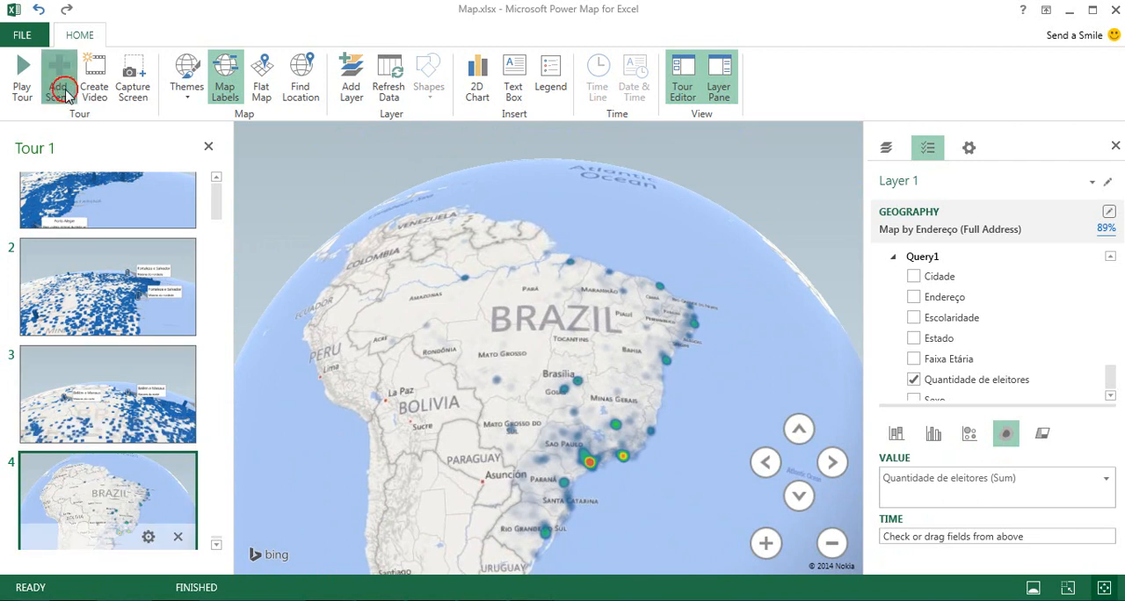
click(216, 218)
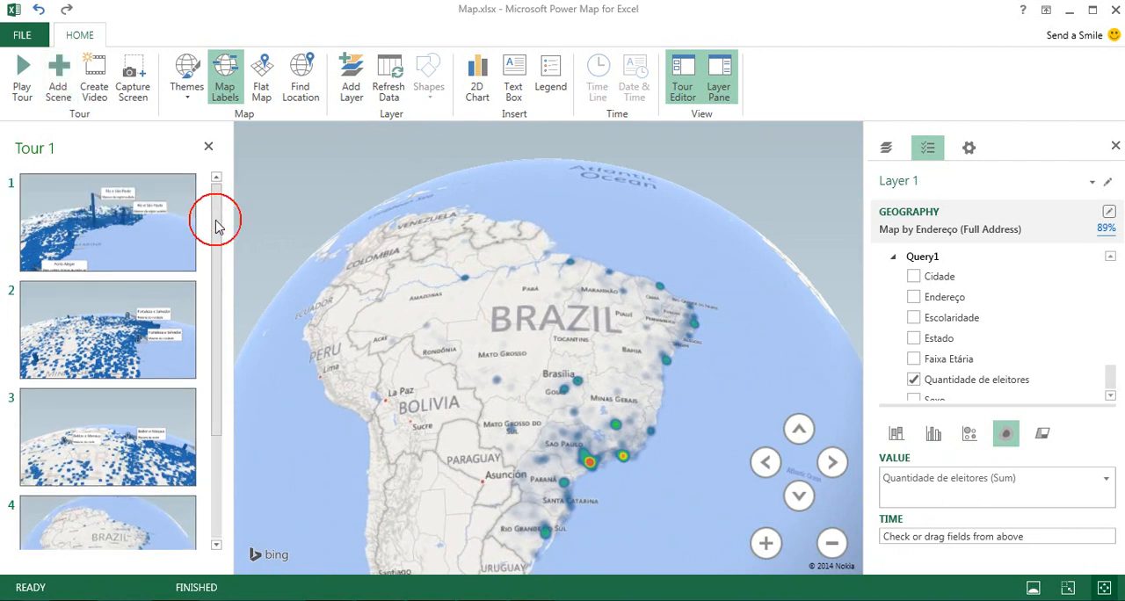
drag(218, 270, 211, 427)
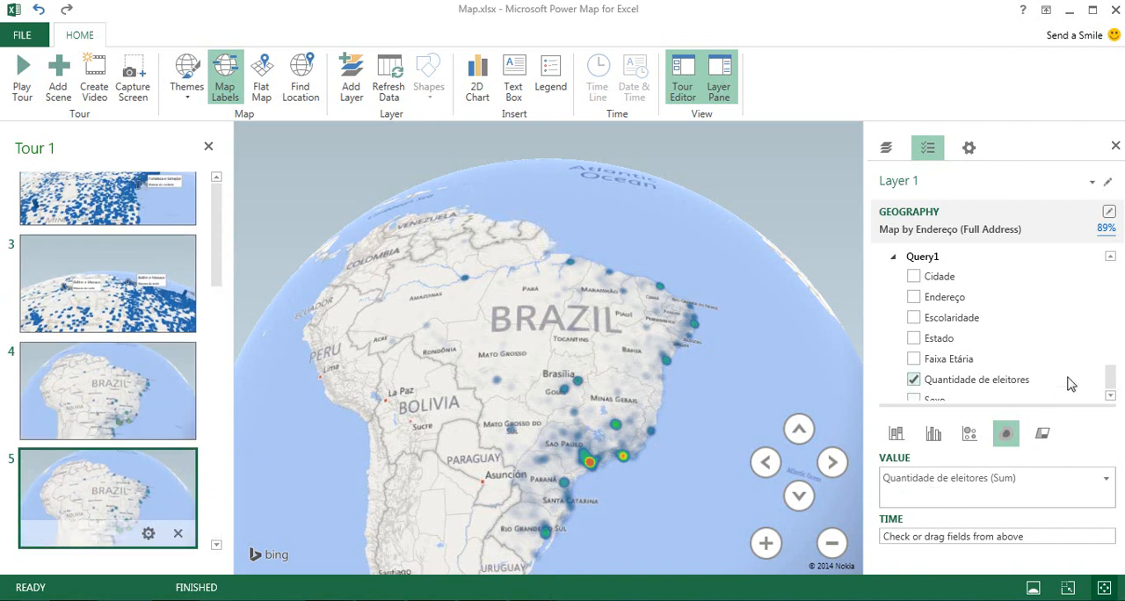
Change the fifth scene's visualization to bubbles and categorize them by the Sexo field.
click(966, 434)
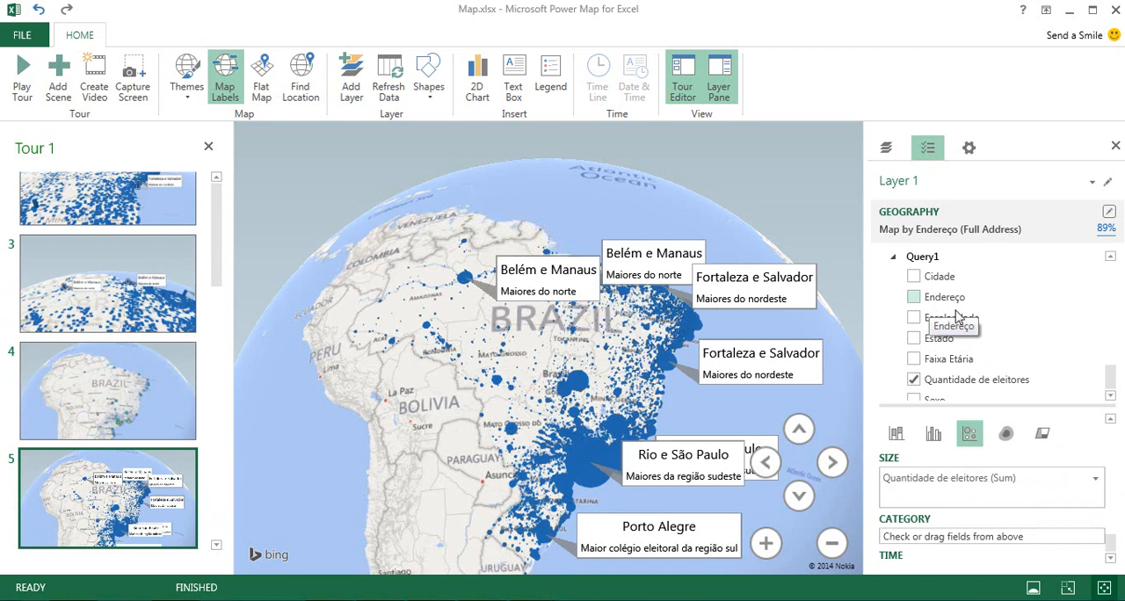
scroll(1099, 356, down, 1)
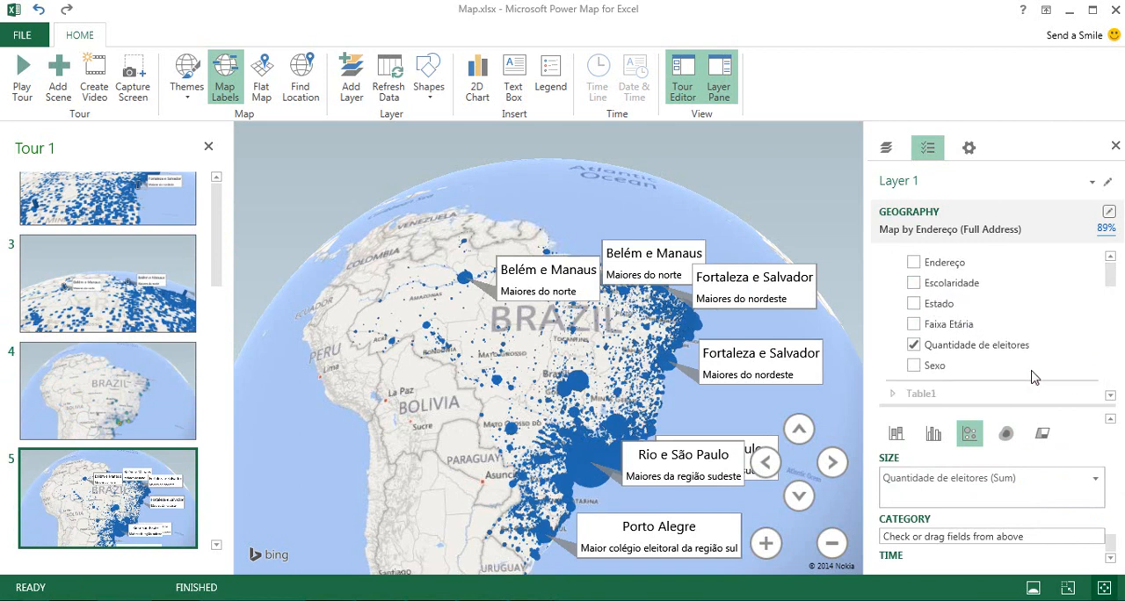
drag(934, 365, 947, 546)
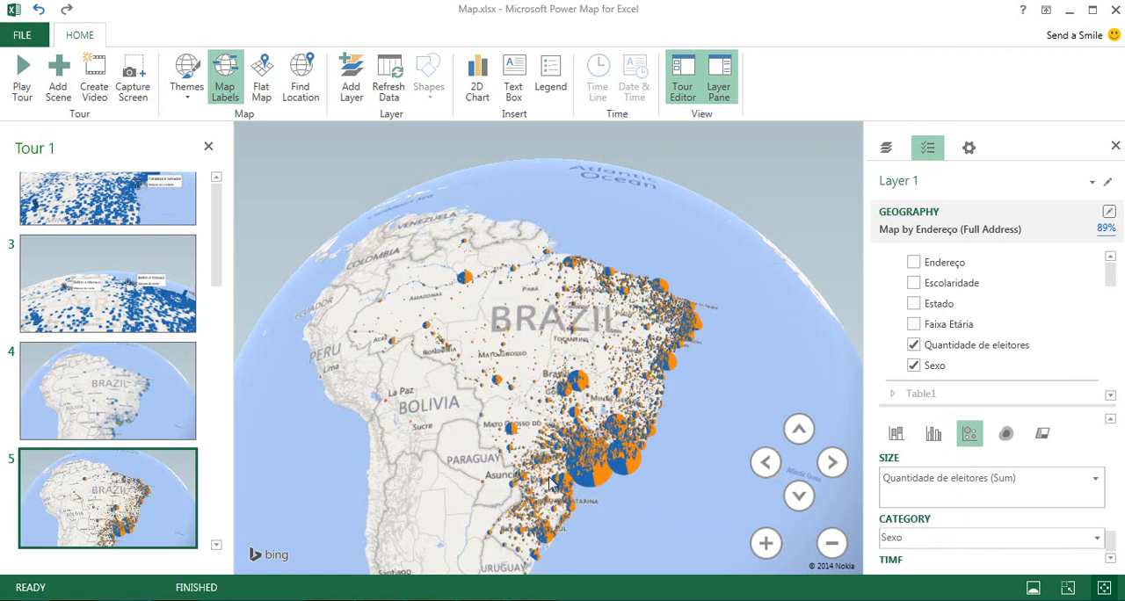
Frame the fifth scene closely on Rio de Janeiro and its voter bubble.
double_click(624, 485)
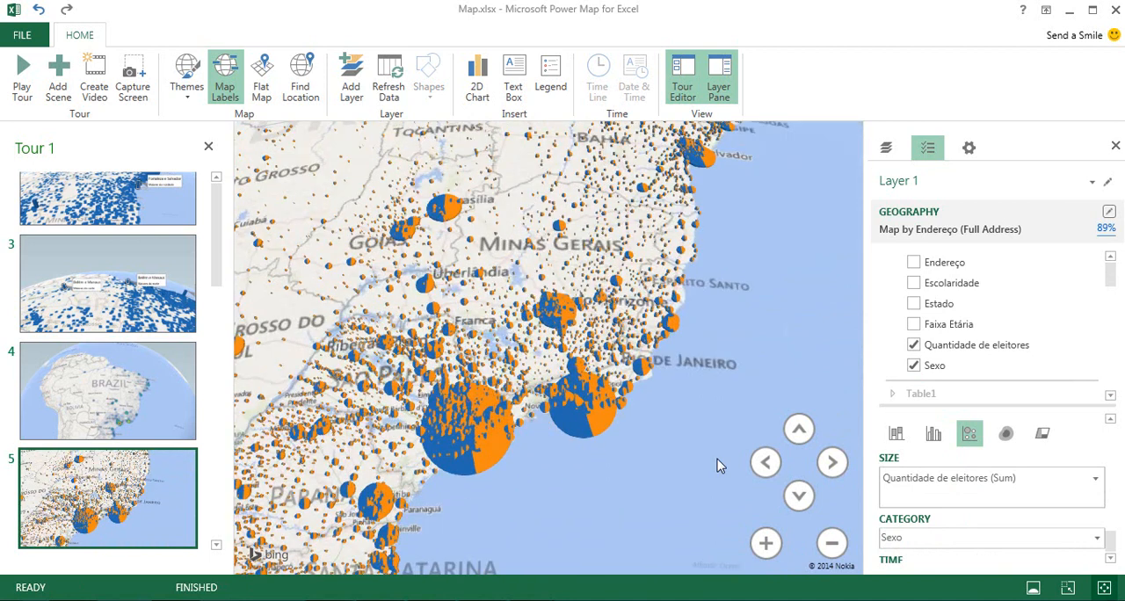
double_click(630, 474)
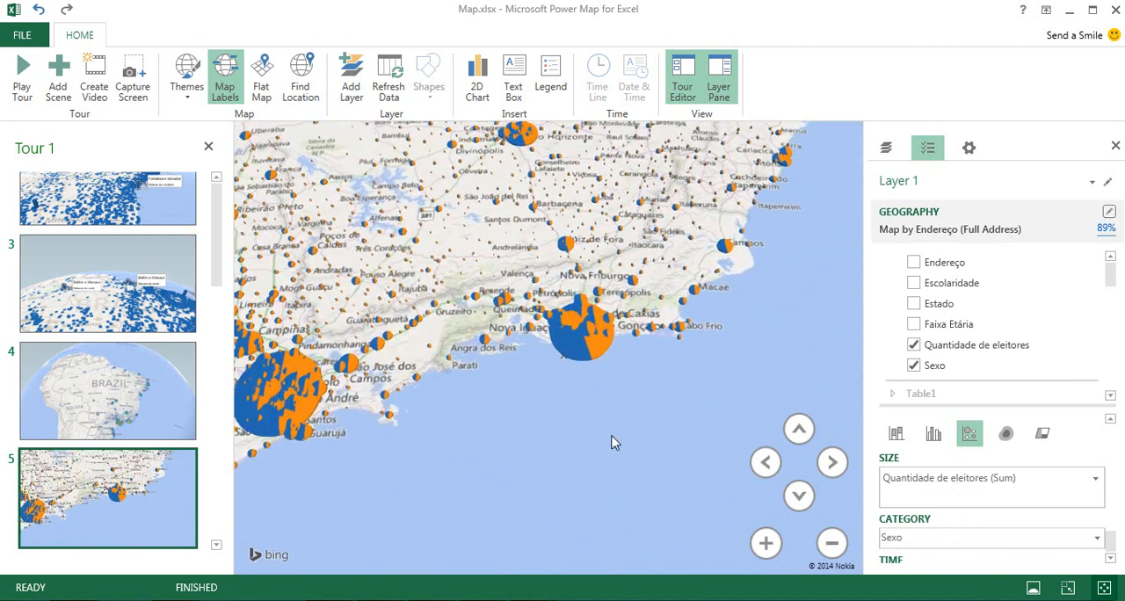
double_click(628, 402)
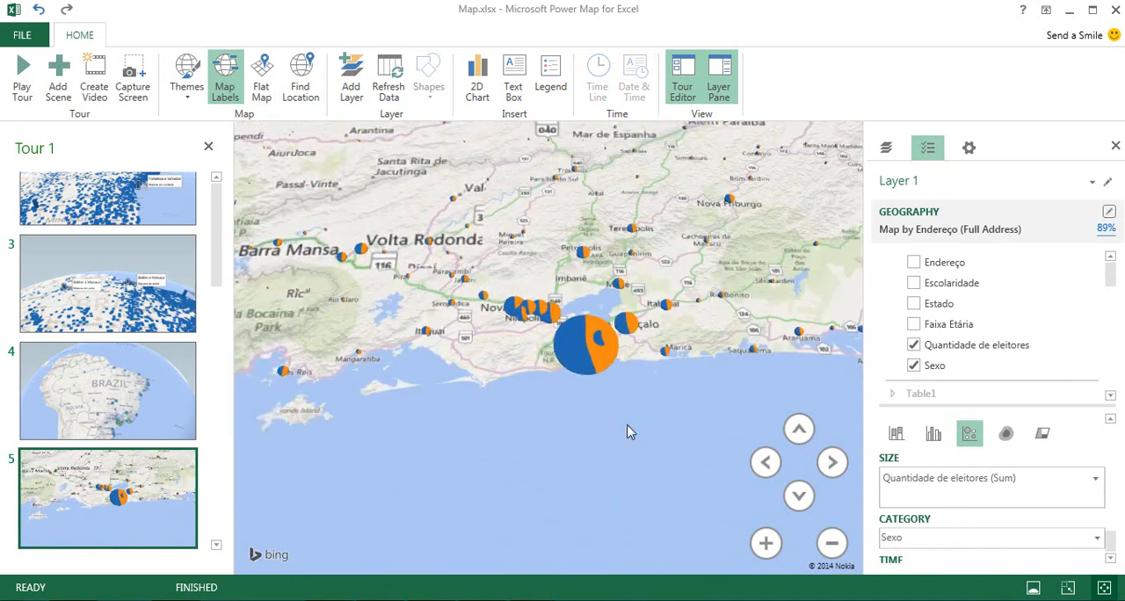
double_click(600, 380)
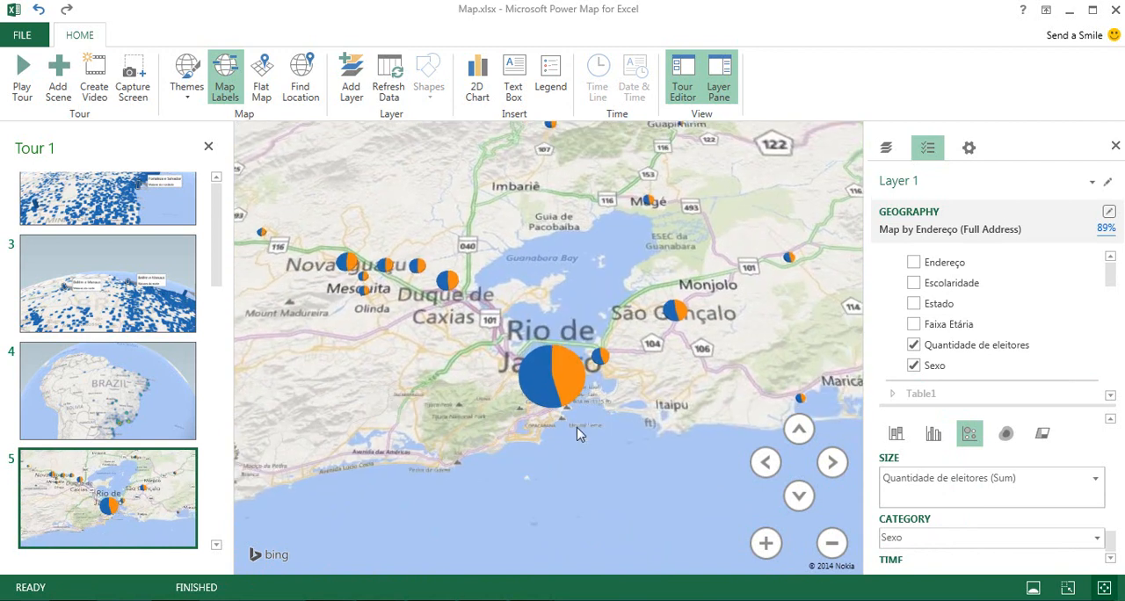
Annotate the FEMININO slice of Rio de Janeiro's bubble with the title "Perfil por Genero" and the description "Maioria Feminio".
mouse_move(551, 393)
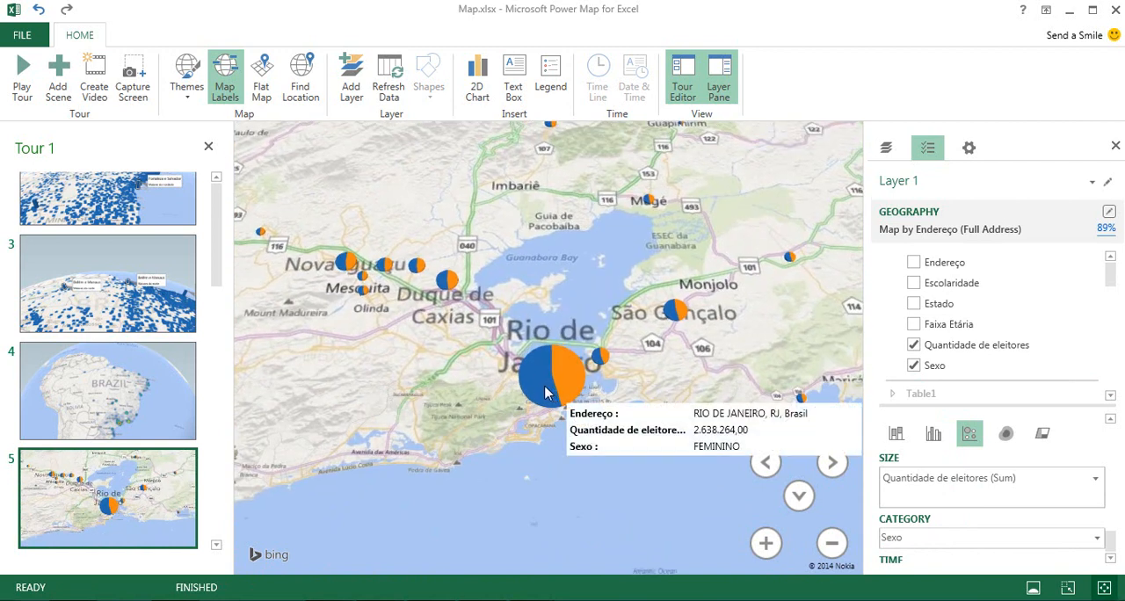
click(545, 389)
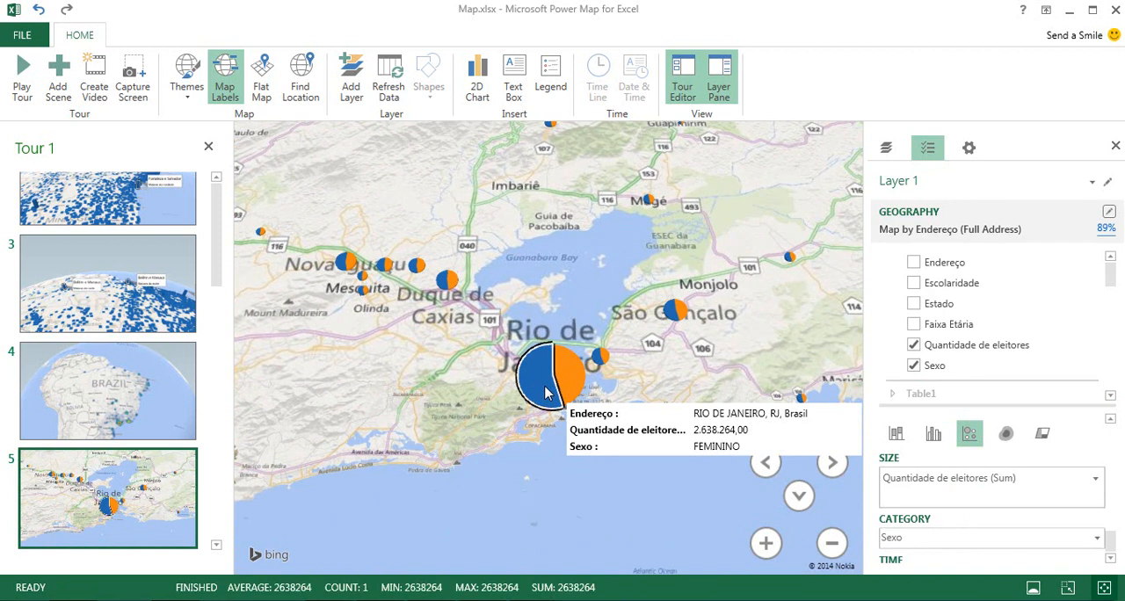
right_click(545, 391)
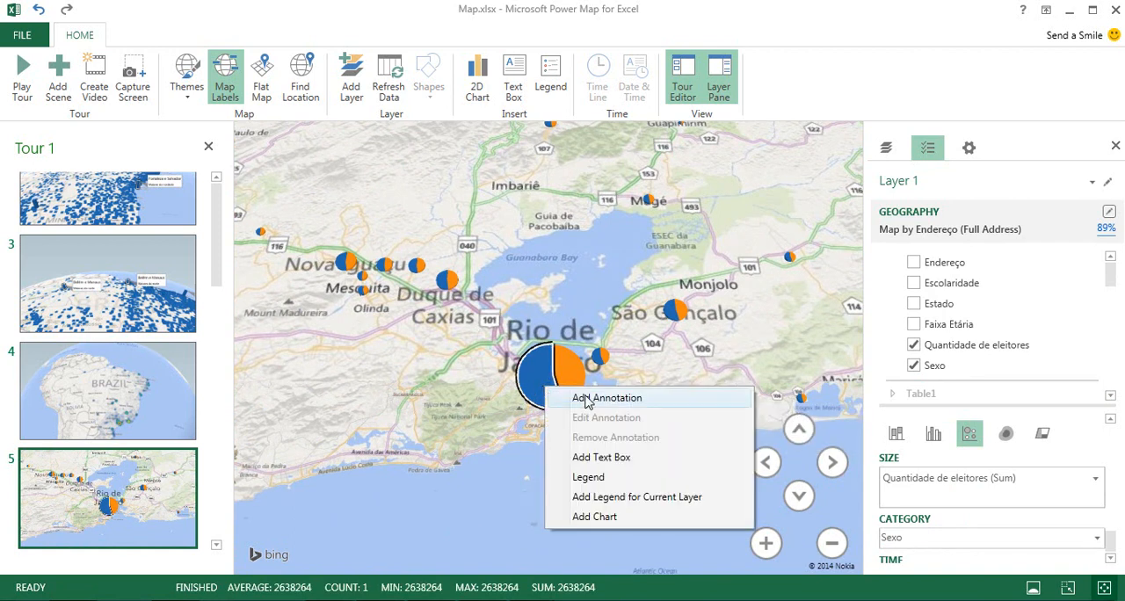
click(595, 400)
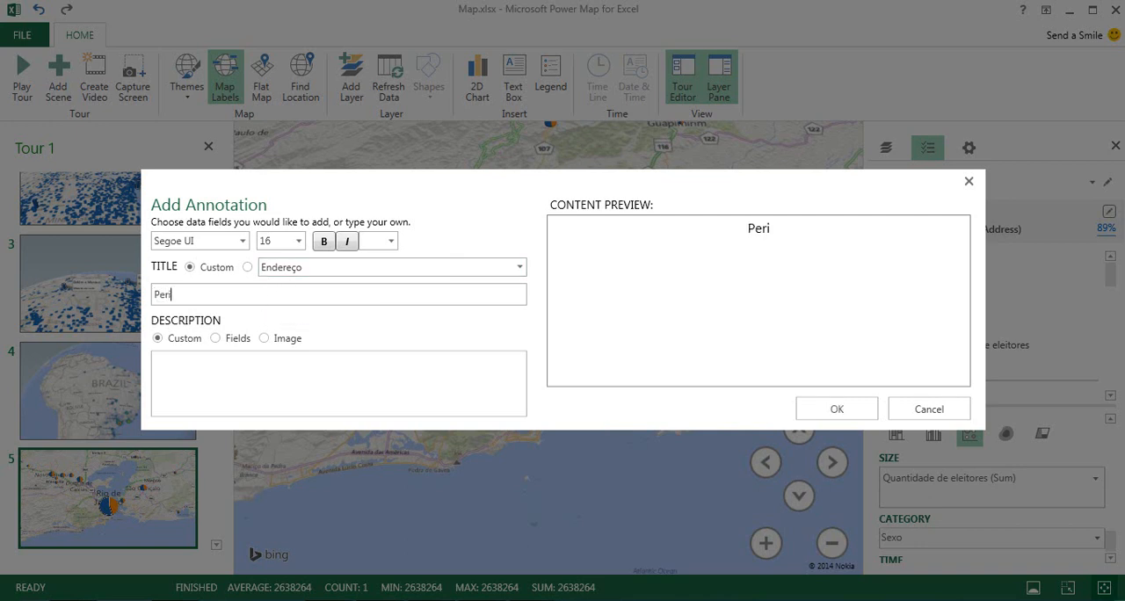
text(Perfil Sexo)
key(BackSpace)
text(xo)
click(244, 395)
text(por Genero)
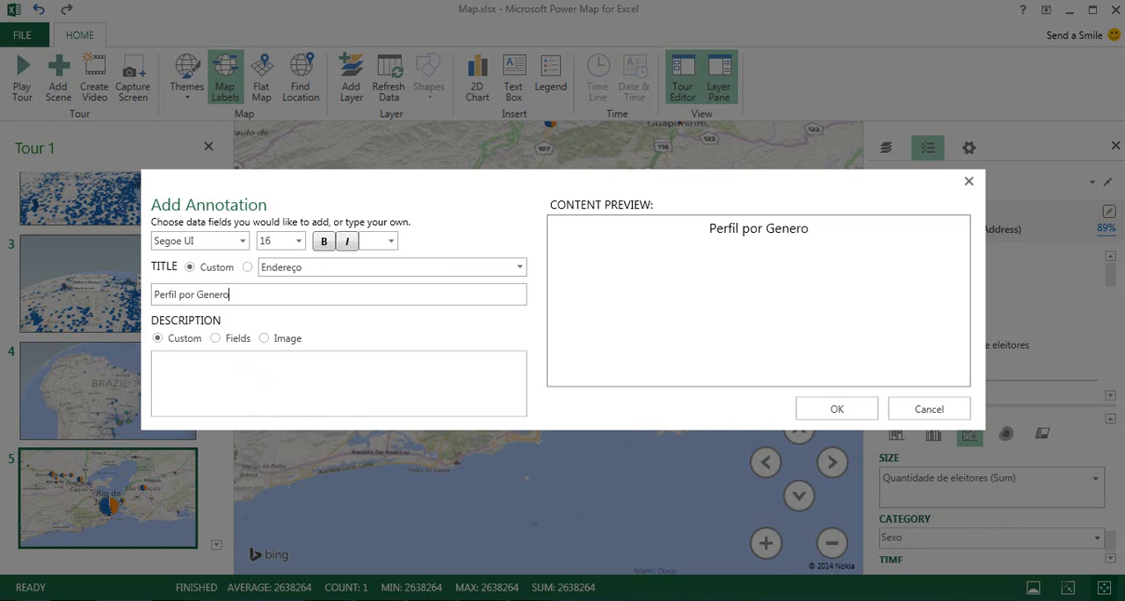
click(204, 367)
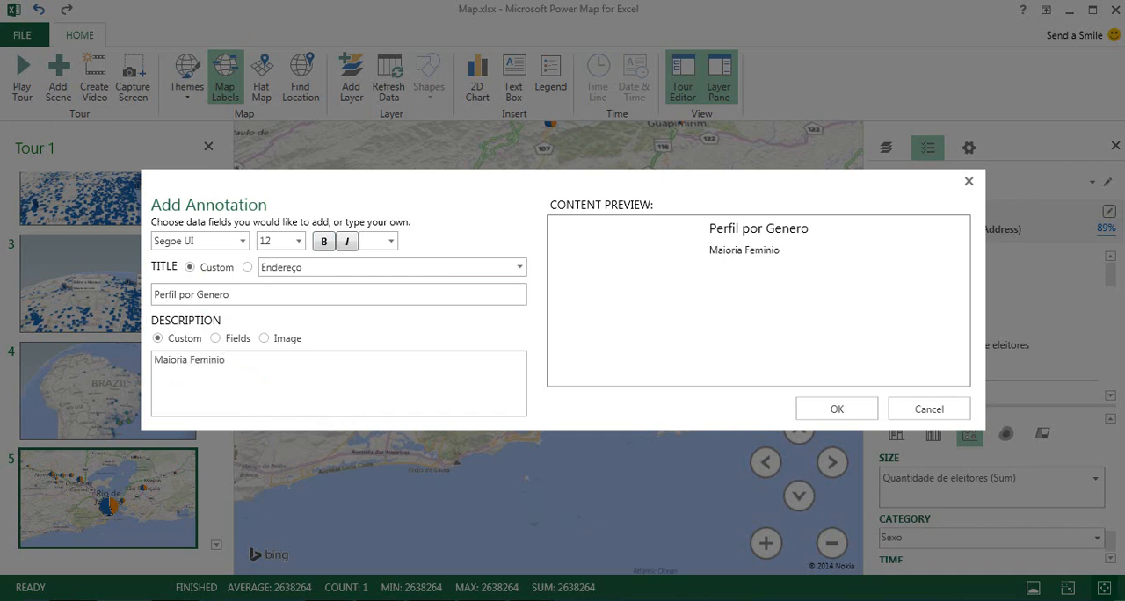
click(836, 412)
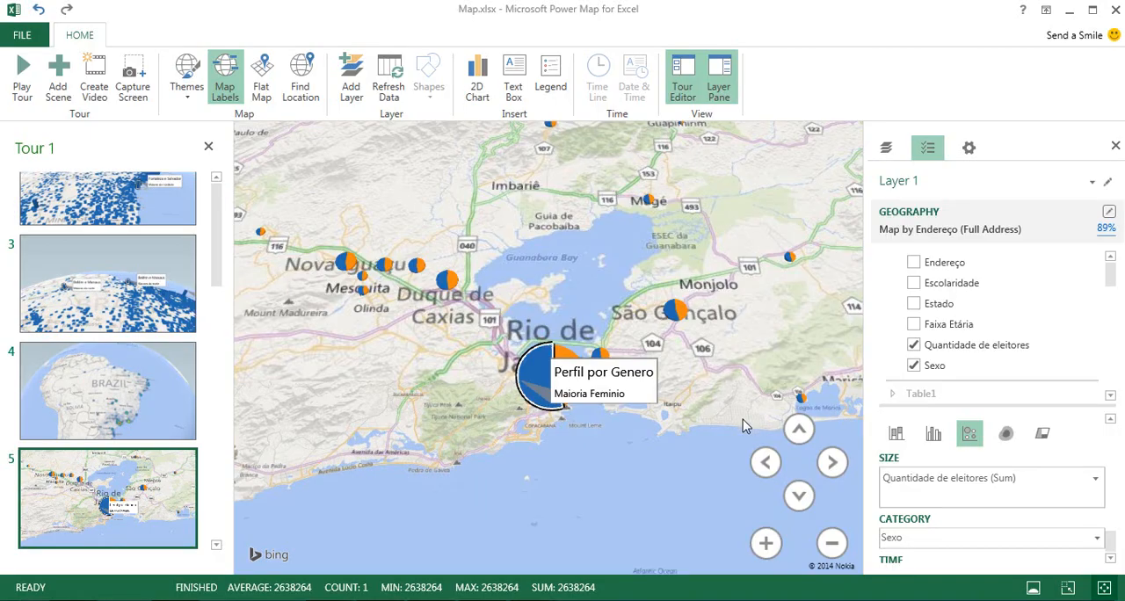
Rotate the fifth scene around the annotated Rio de Janeiro bubble so the coastline runs diagonally across the map.
scroll(696, 426, down, 5)
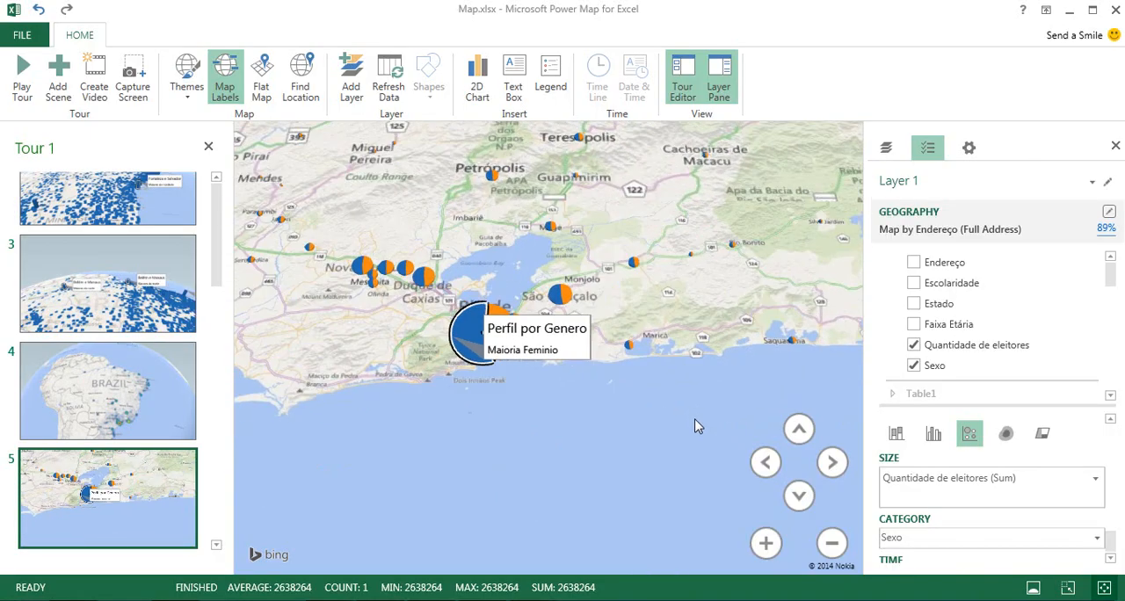
scroll(652, 413, up, 5)
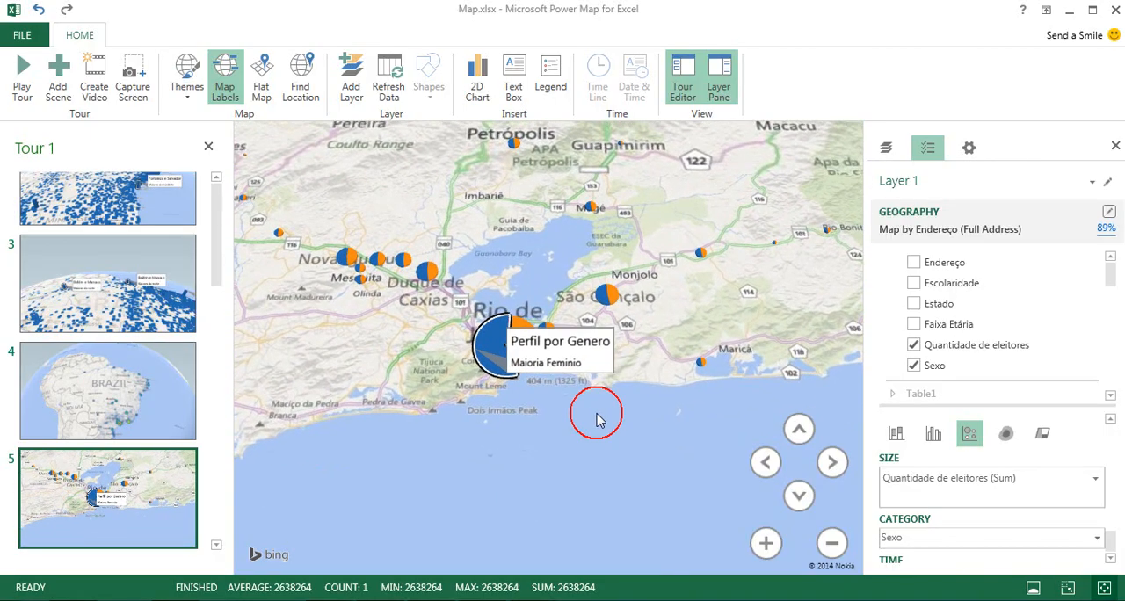
click(764, 462)
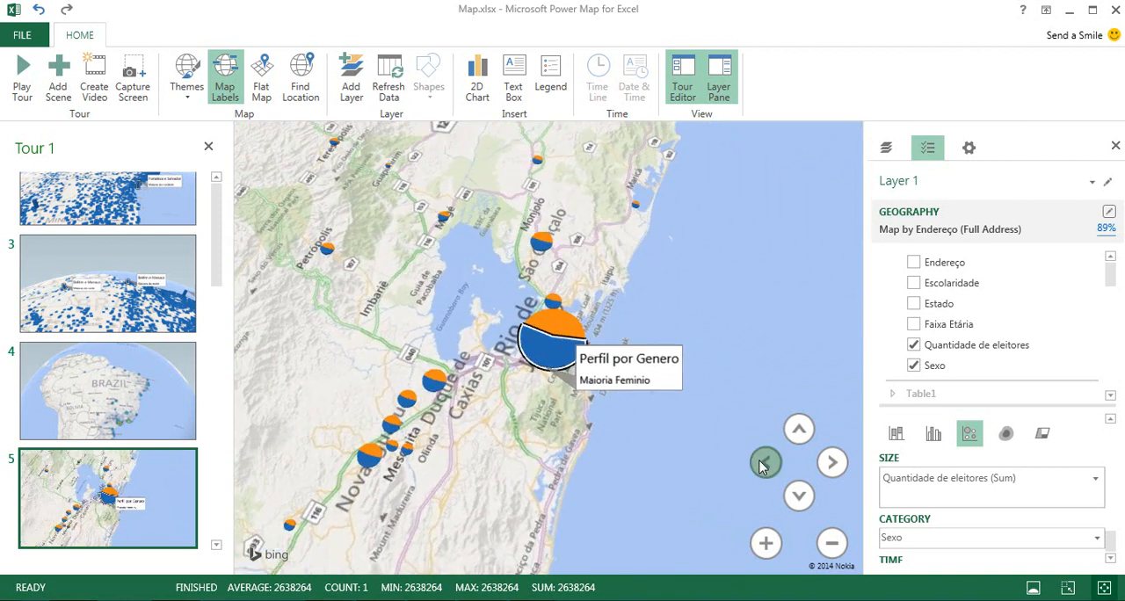
click(831, 464)
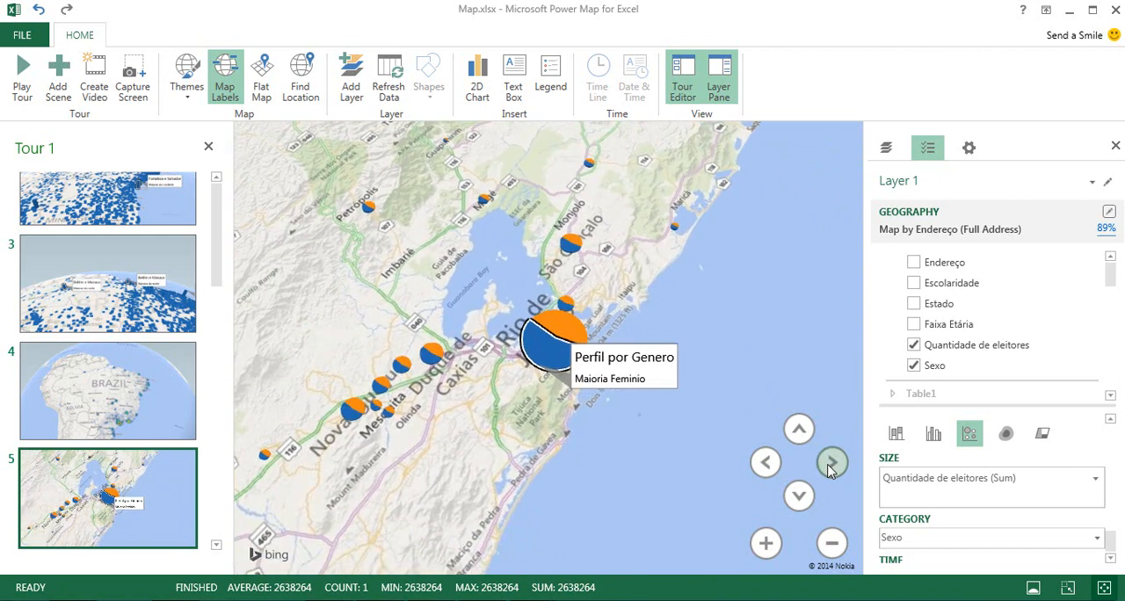
click(831, 463)
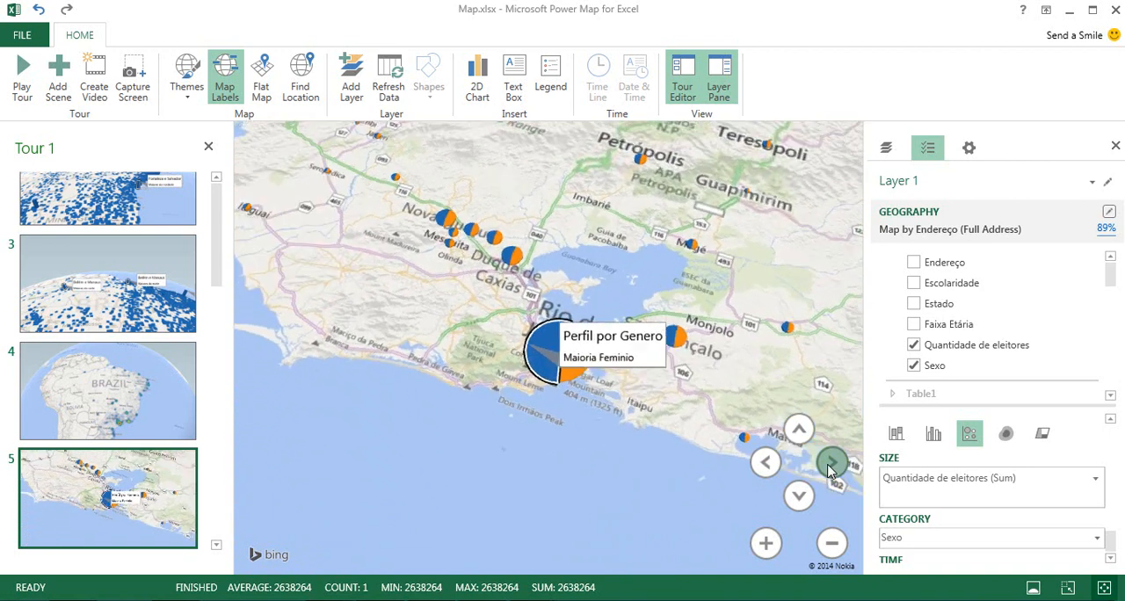
click(761, 471)
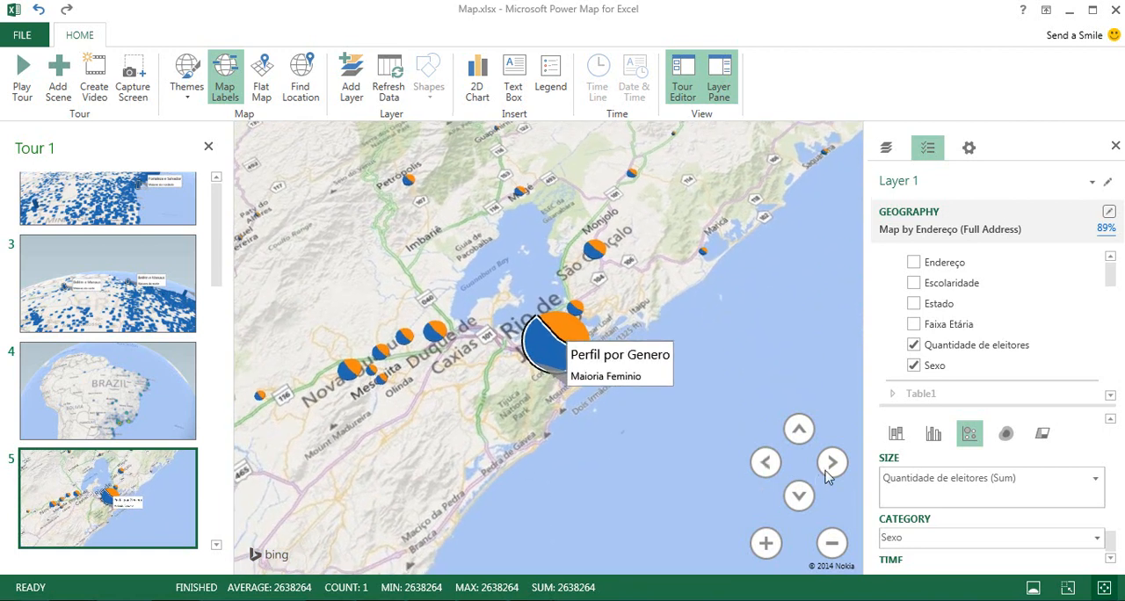
Change the fifth scene's visualization to stacked columns and tilt the map so the Rio de Janeiro column stands upright.
click(896, 434)
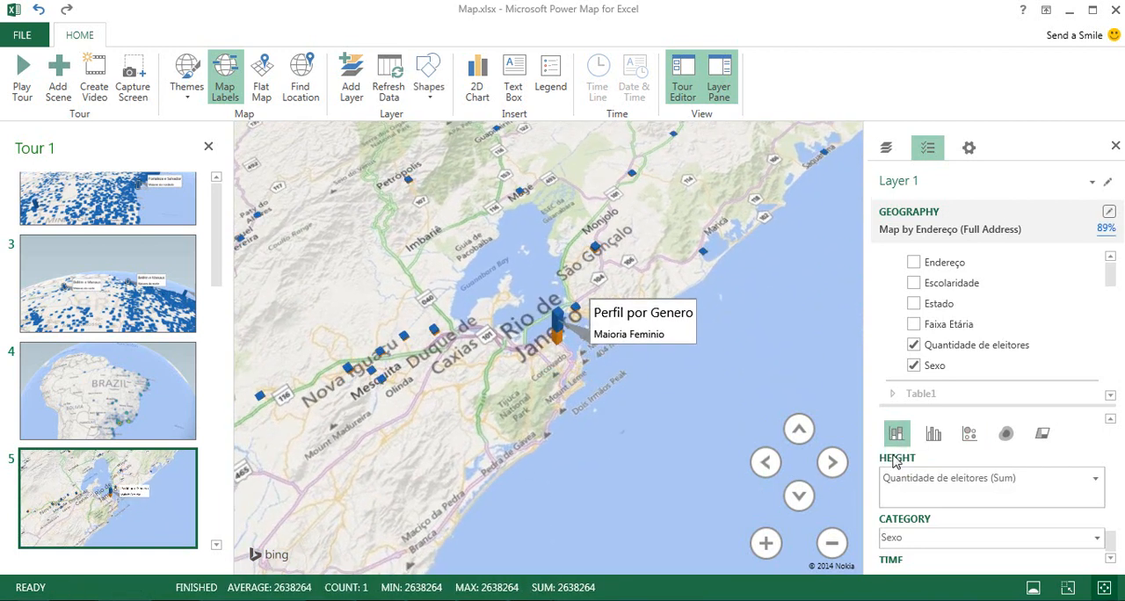
click(798, 431)
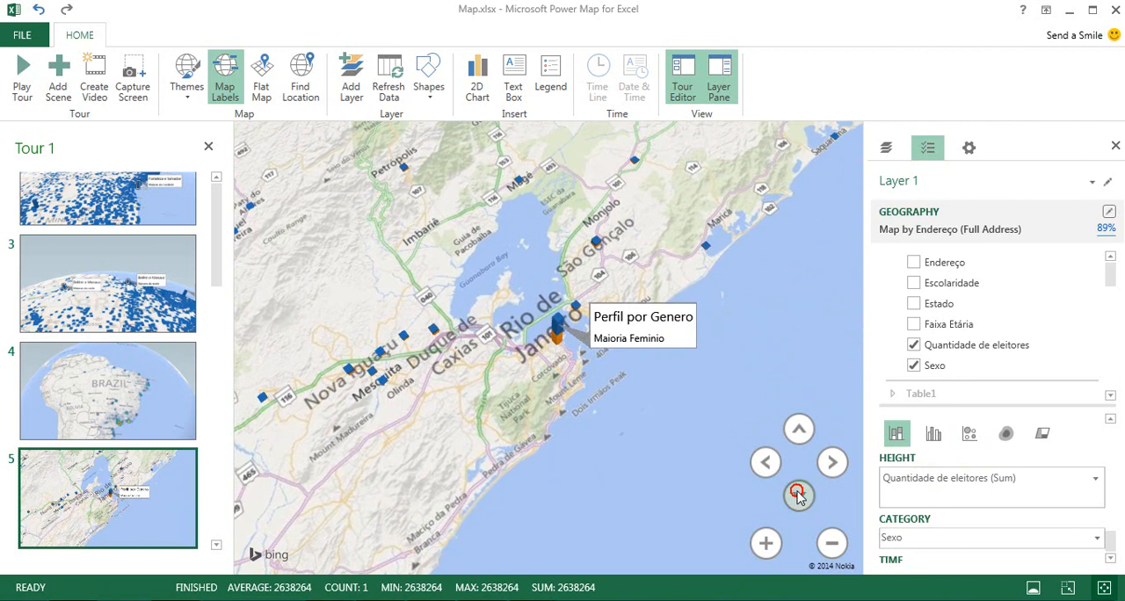
click(798, 496)
click(798, 499)
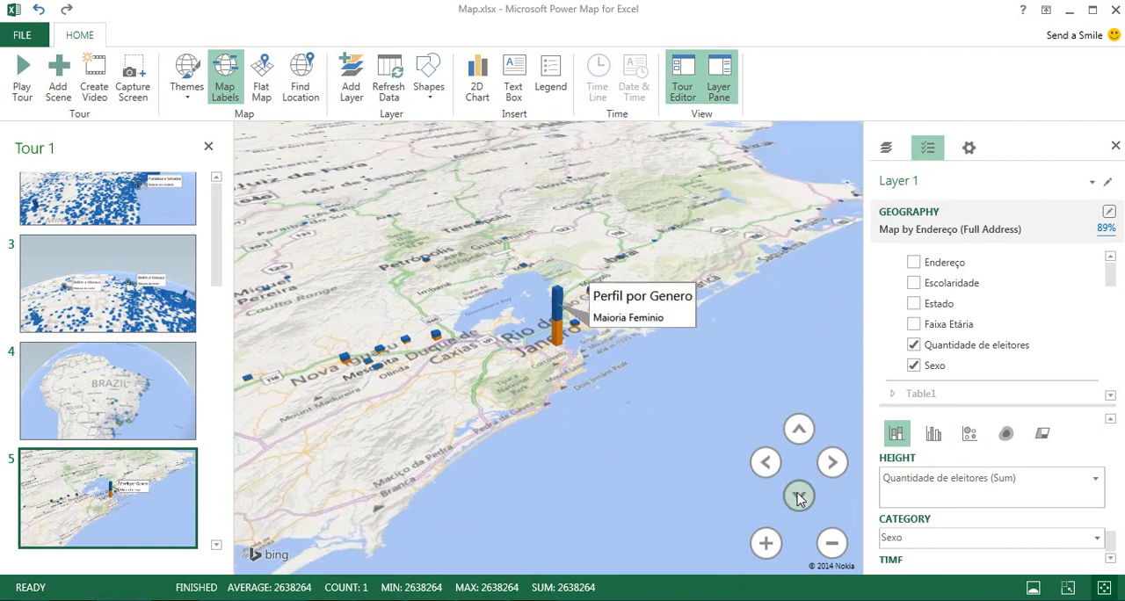
click(798, 498)
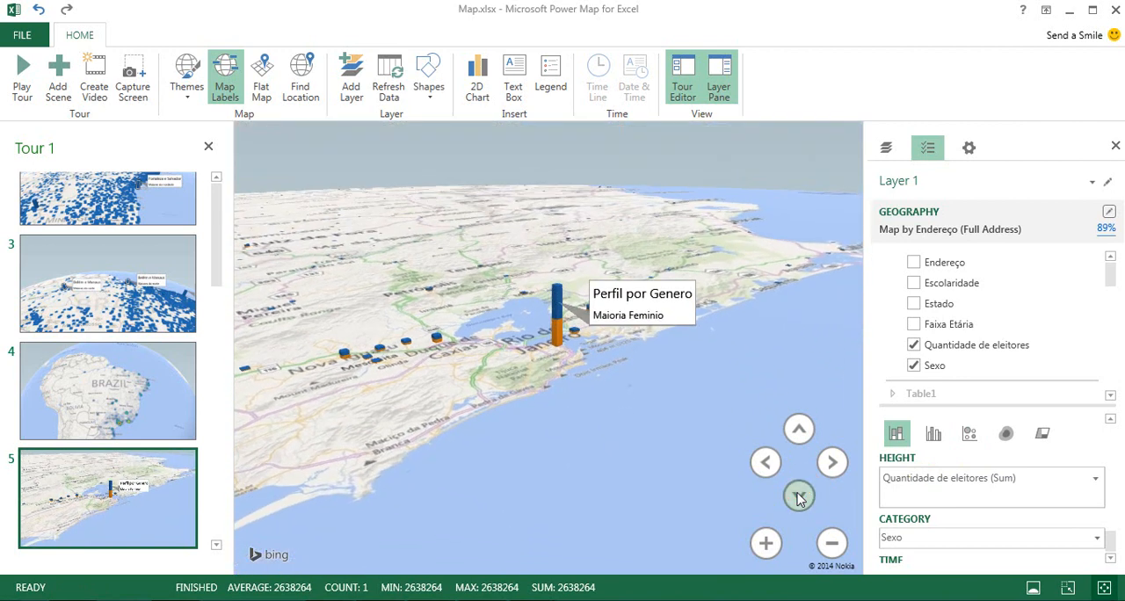
click(798, 431)
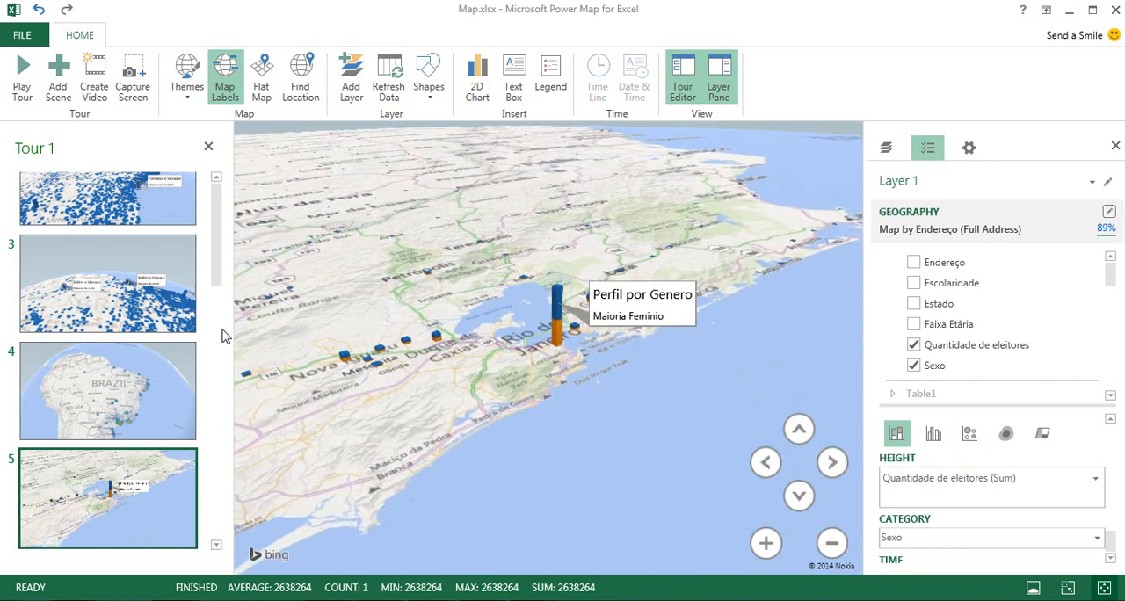
Add a sixth scene to the tour after the Rio de Janeiro scene and show it in the scene list.
click(33, 479)
click(59, 63)
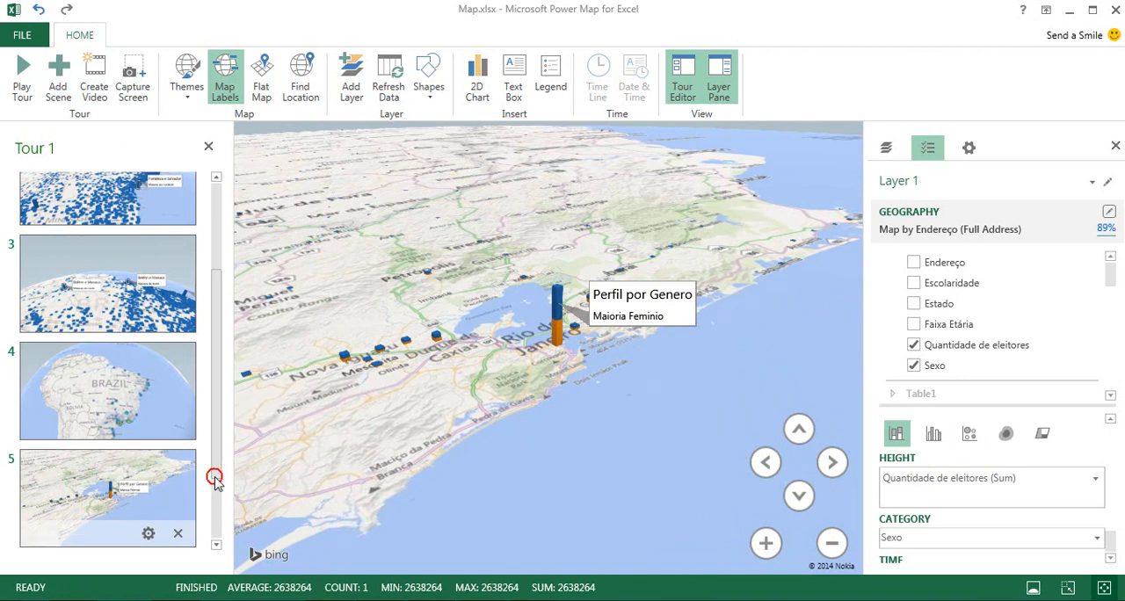
scroll(650, 411, down, 3)
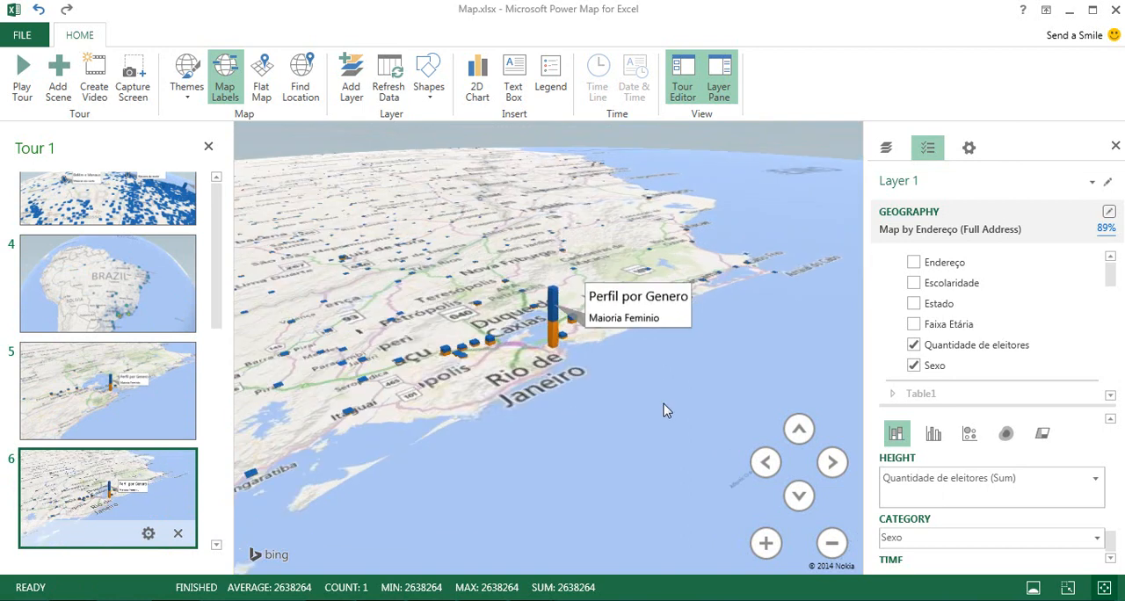
Move the sixth scene's view from Rio de Janeiro up the coast to Espírito Santo, around Vitória and Linhares.
click(831, 462)
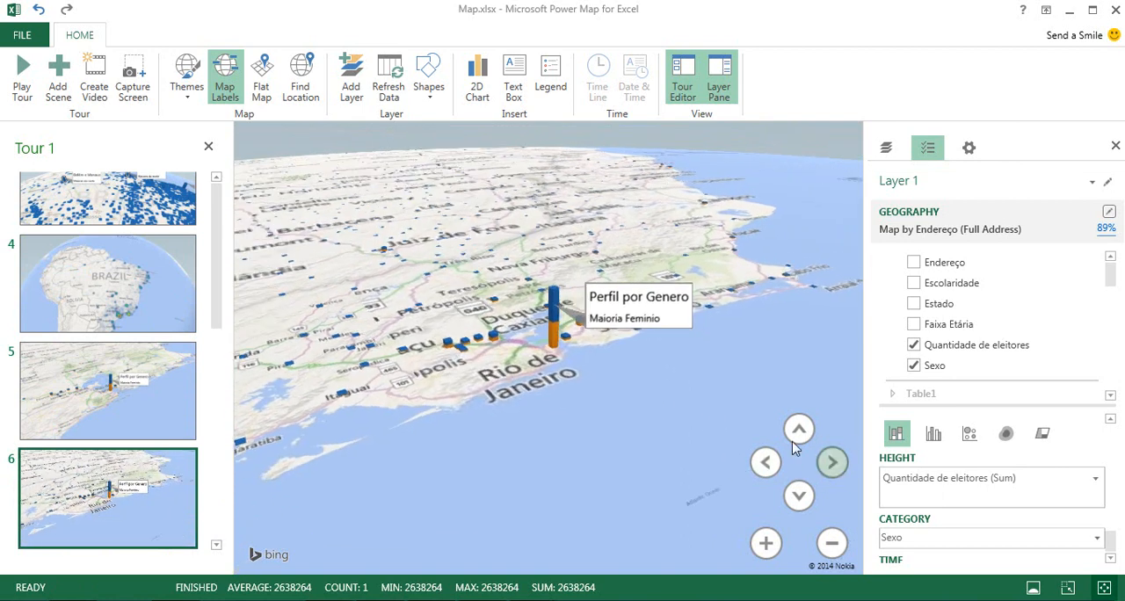
scroll(694, 420, down, 5)
drag(632, 402, 592, 517)
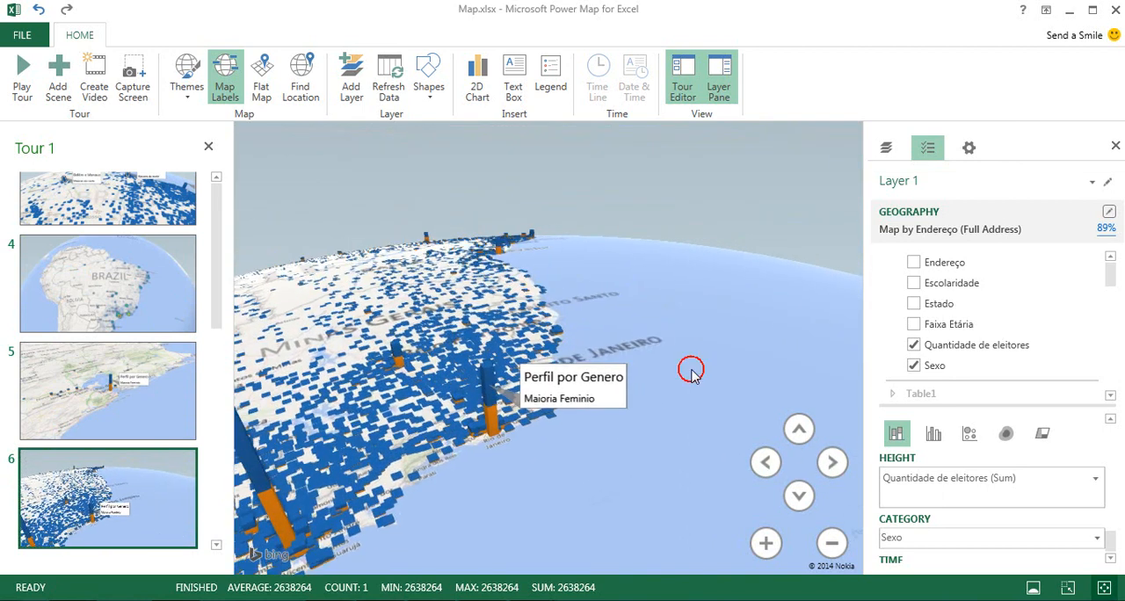
drag(690, 371, 762, 494)
click(831, 462)
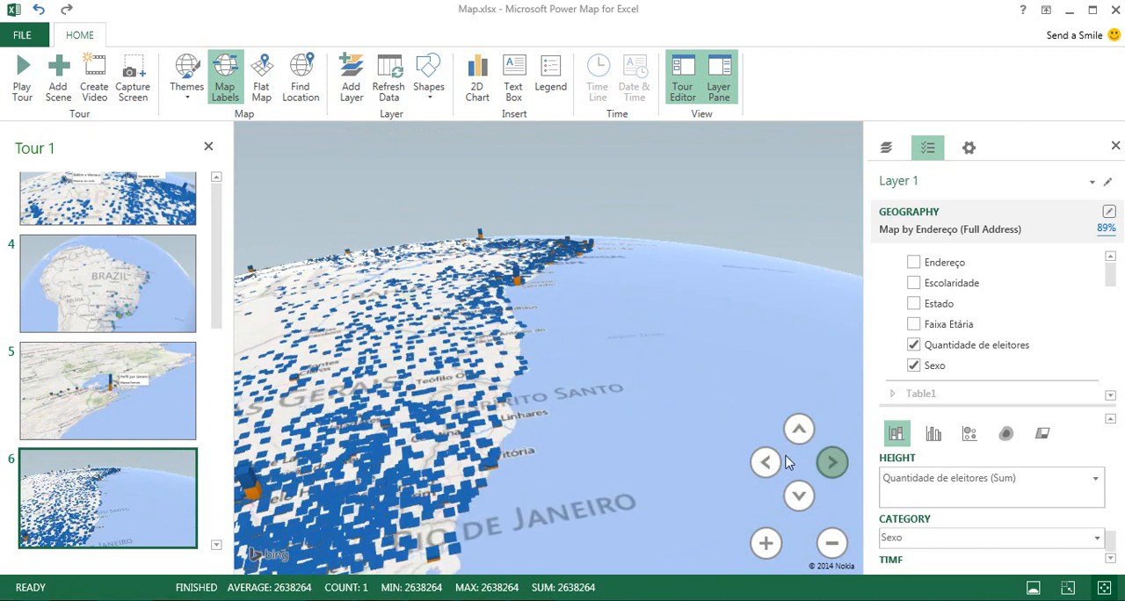
drag(551, 449, 615, 531)
scroll(571, 399, up, 4)
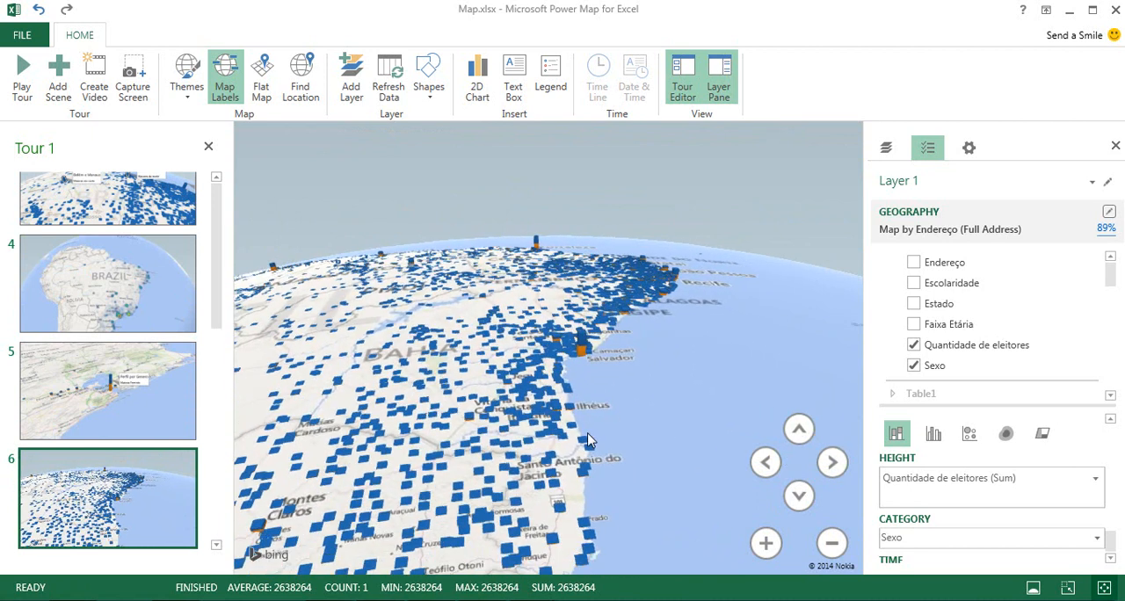
drag(595, 490, 603, 419)
scroll(712, 465, up, 3)
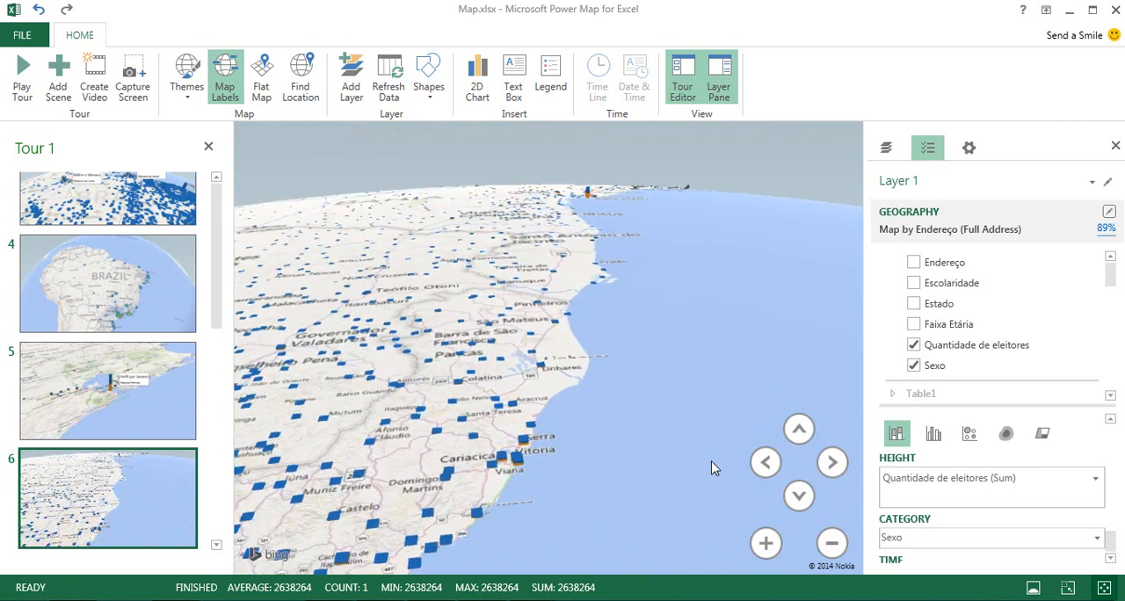
Change the sixth scene's visualization to bubbles and frame it closely on Vitória, Vila Velha, Cariacica and Serra.
click(970, 435)
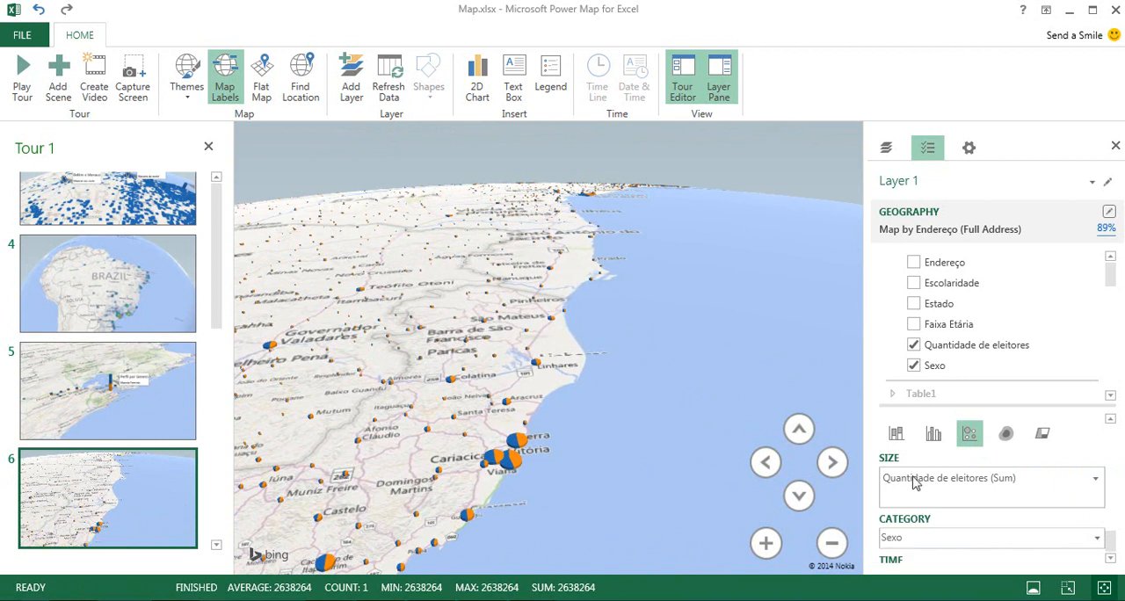
scroll(615, 467, up, 3)
drag(620, 464, 692, 469)
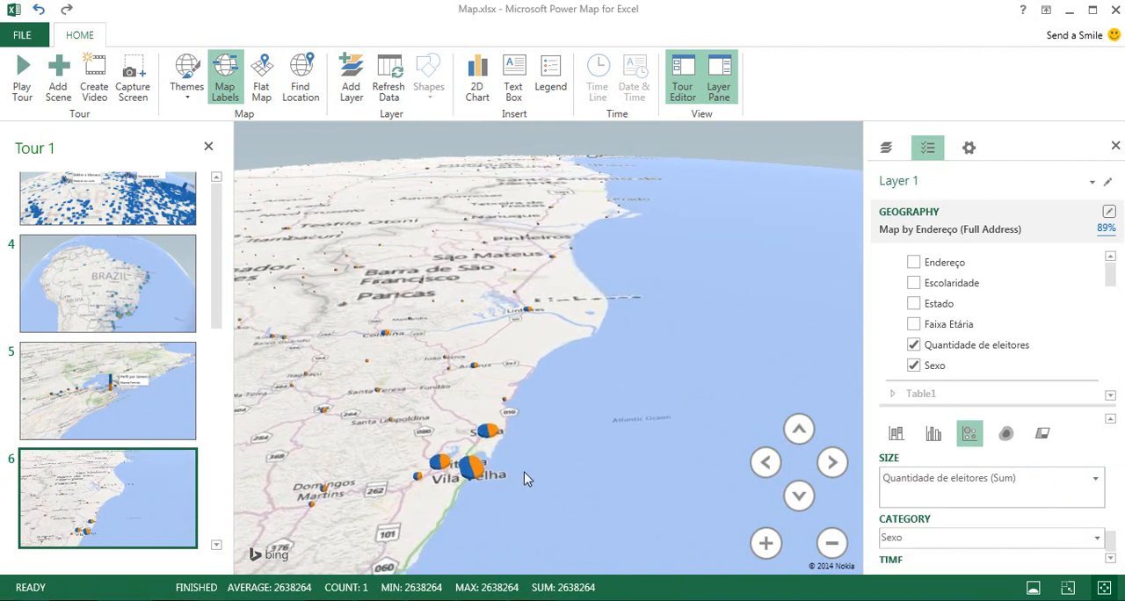
scroll(524, 475, up, 3)
drag(493, 472, 671, 491)
scroll(582, 506, up, 3)
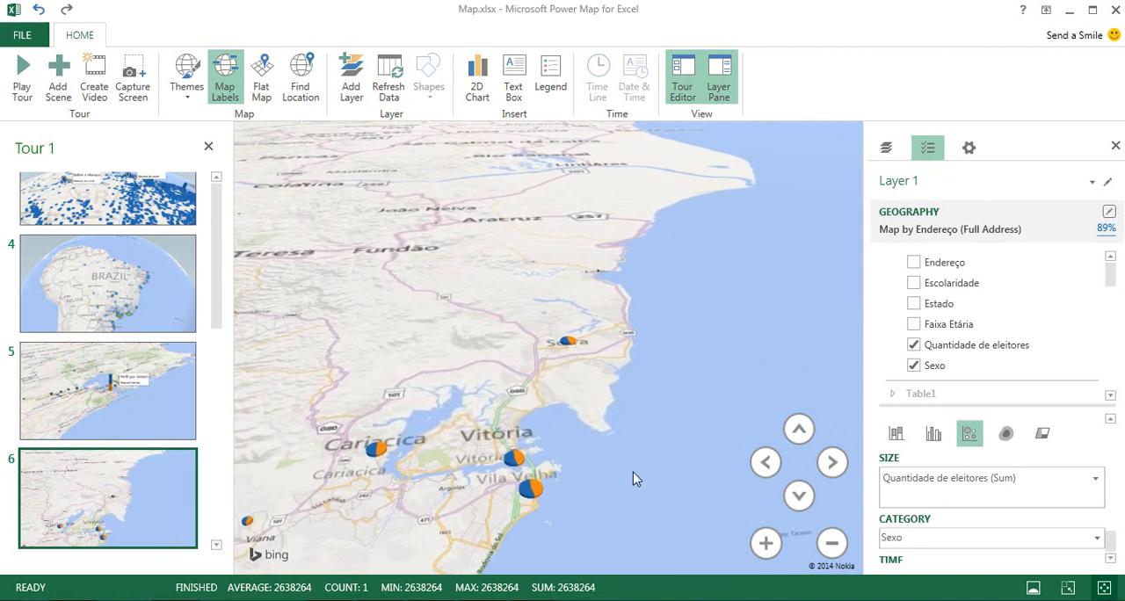
Replace Sexo with Escolaridade as the category of the sixth scene's bubbles around Vitória, Vila Velha and Serra.
click(913, 366)
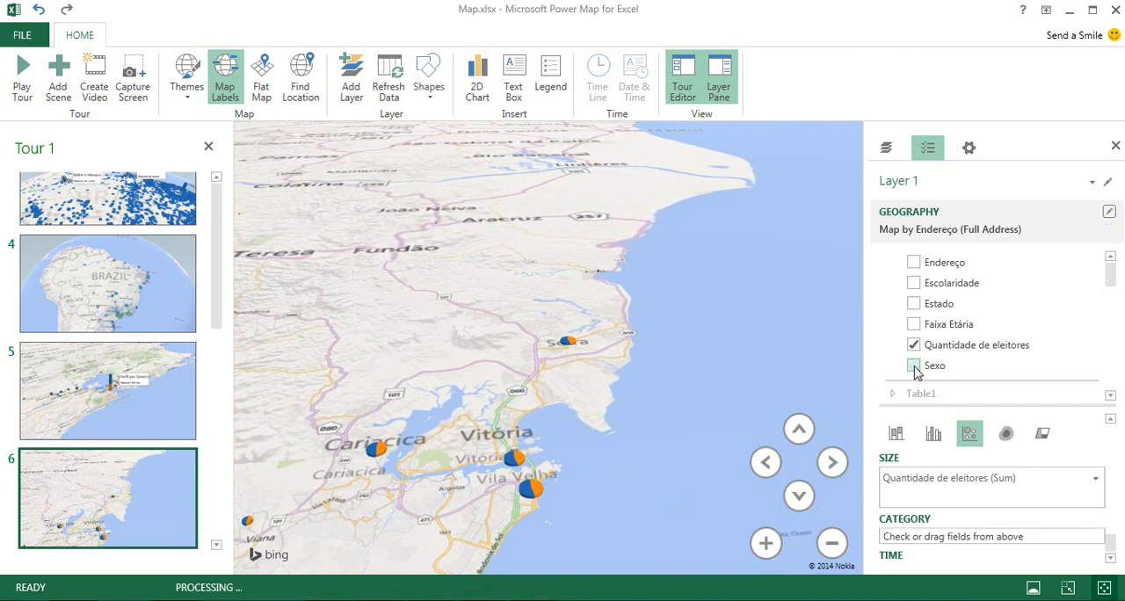
click(914, 283)
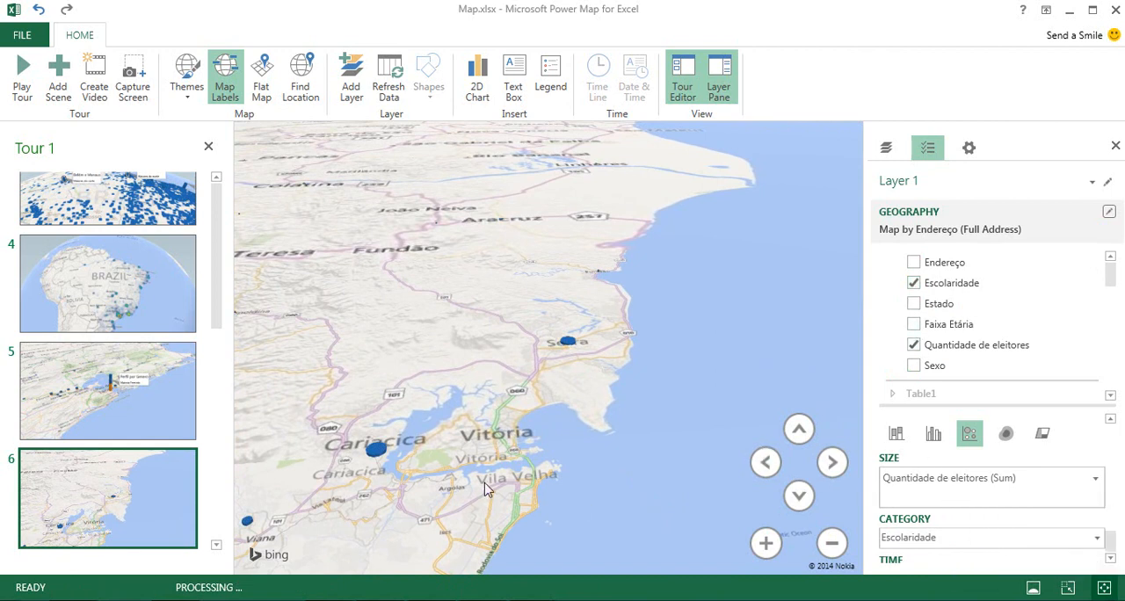
scroll(488, 480, up, 2)
drag(588, 463, 753, 427)
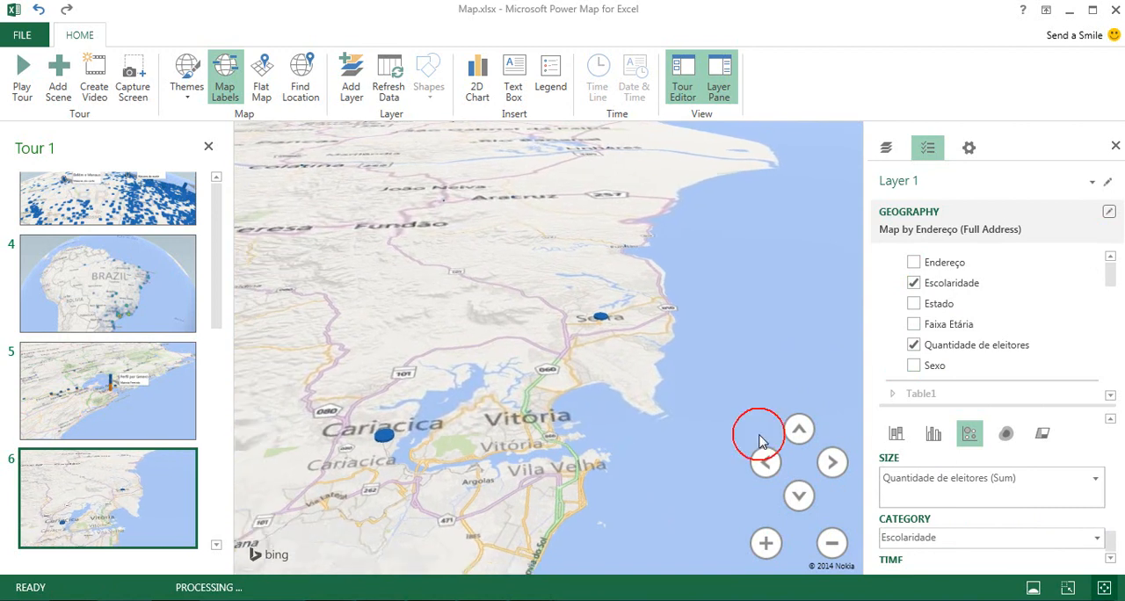
scroll(649, 424, up, 2)
drag(643, 462, 656, 400)
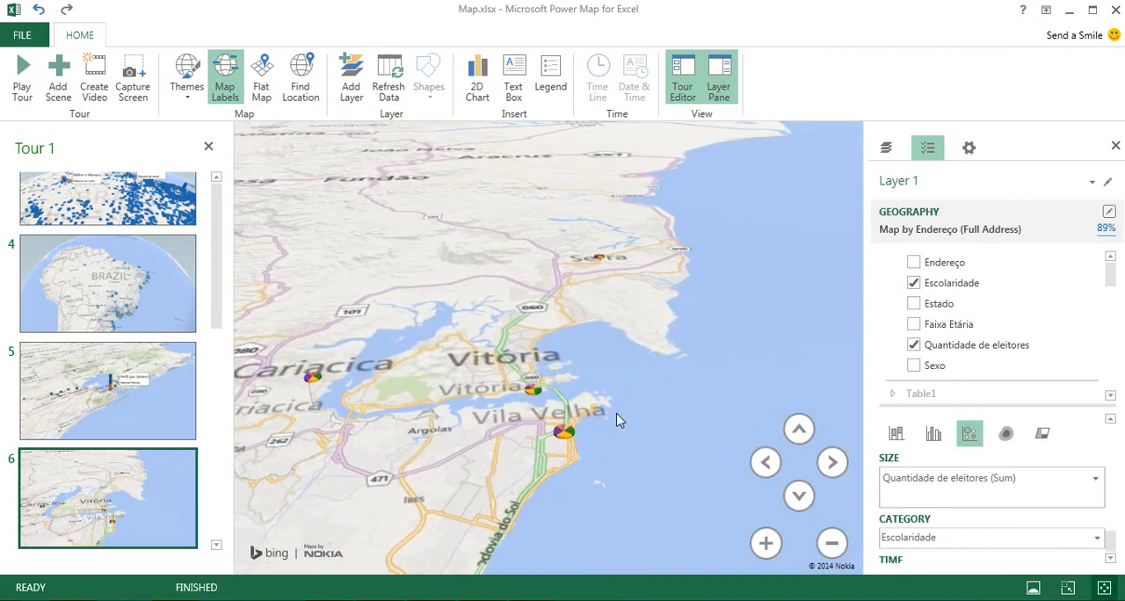
Frame the sixth scene closely on Serra's Escolaridade pie and check the voter details of its slices.
scroll(618, 417, up, 3)
drag(646, 380, 613, 474)
scroll(620, 409, up, 3)
scroll(612, 473, up, 3)
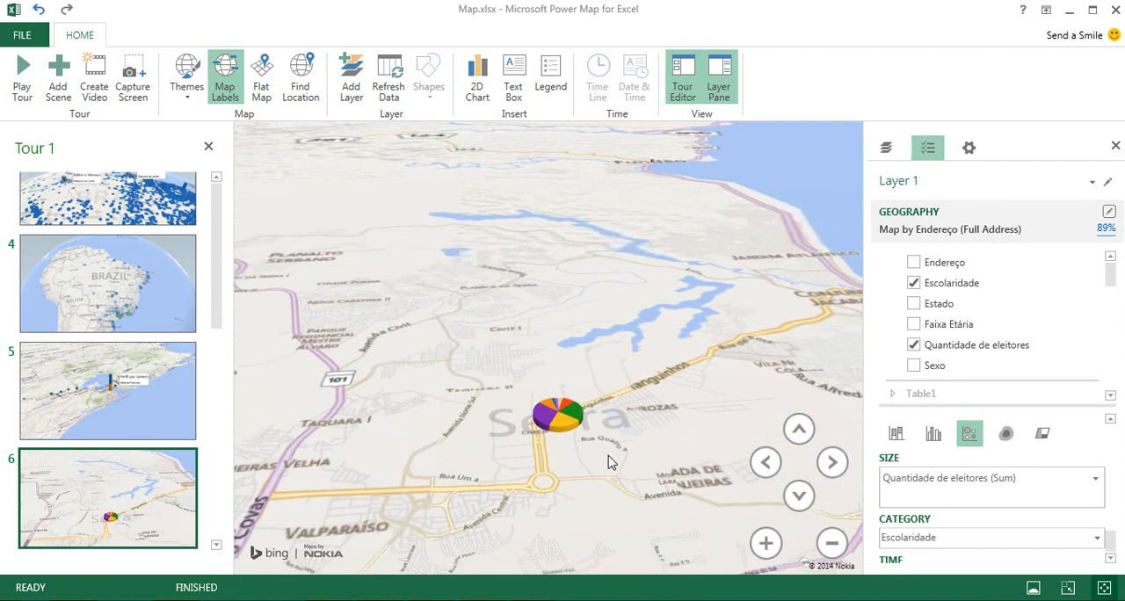
scroll(598, 433, up, 5)
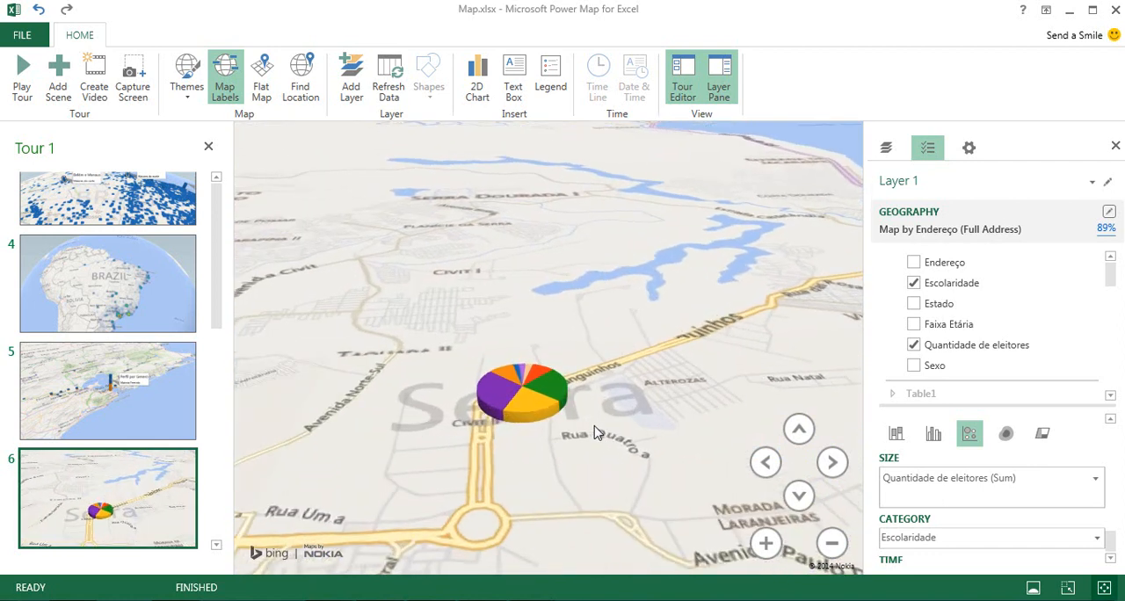
mouse_move(548, 426)
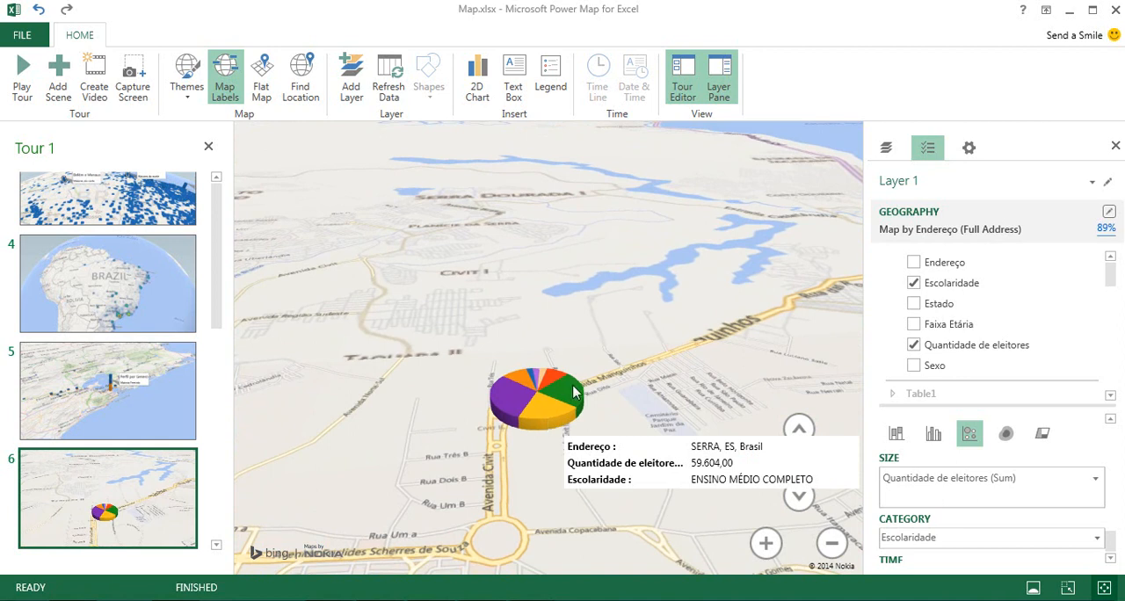
mouse_move(573, 392)
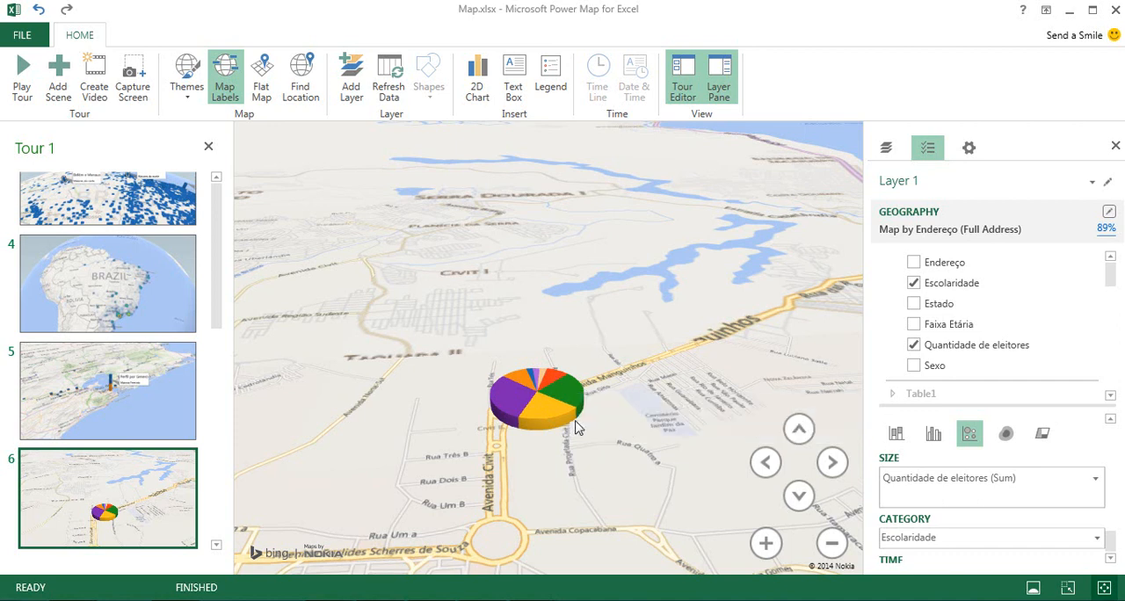
scroll(527, 400, up, 2)
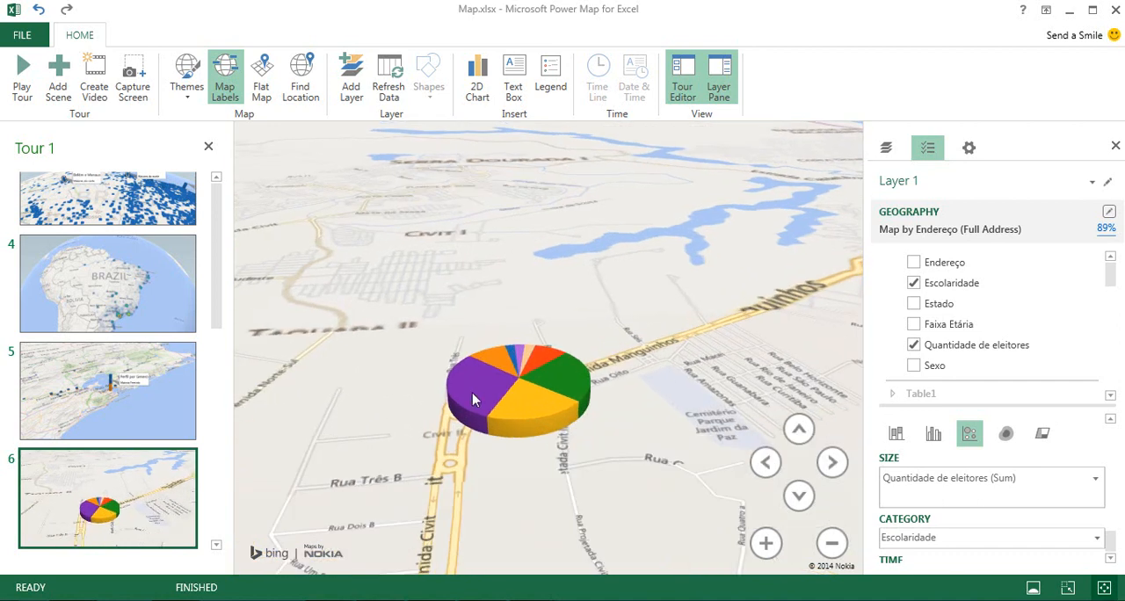
Select the Ensino Fundamental Incompleto slice of Serra's pie and start an annotation on it.
mouse_move(472, 395)
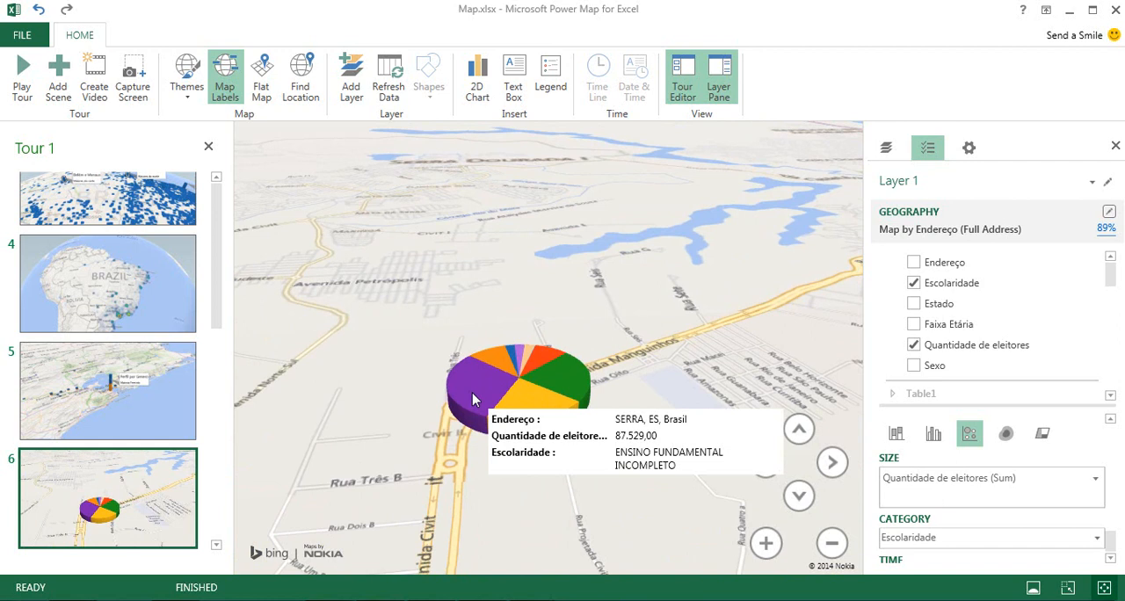
click(473, 399)
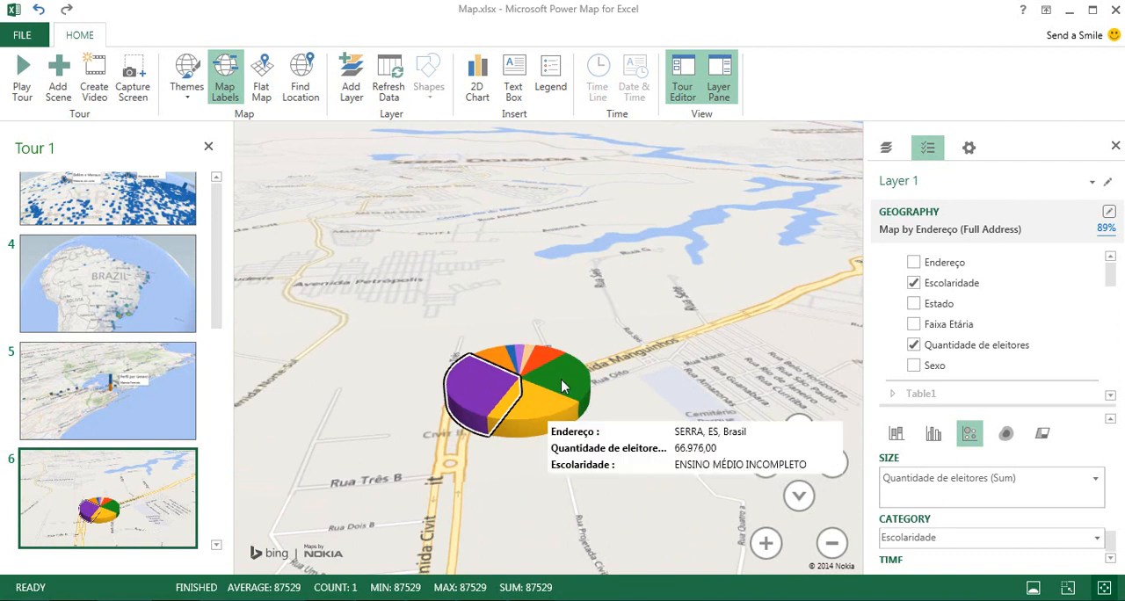
right_click(476, 394)
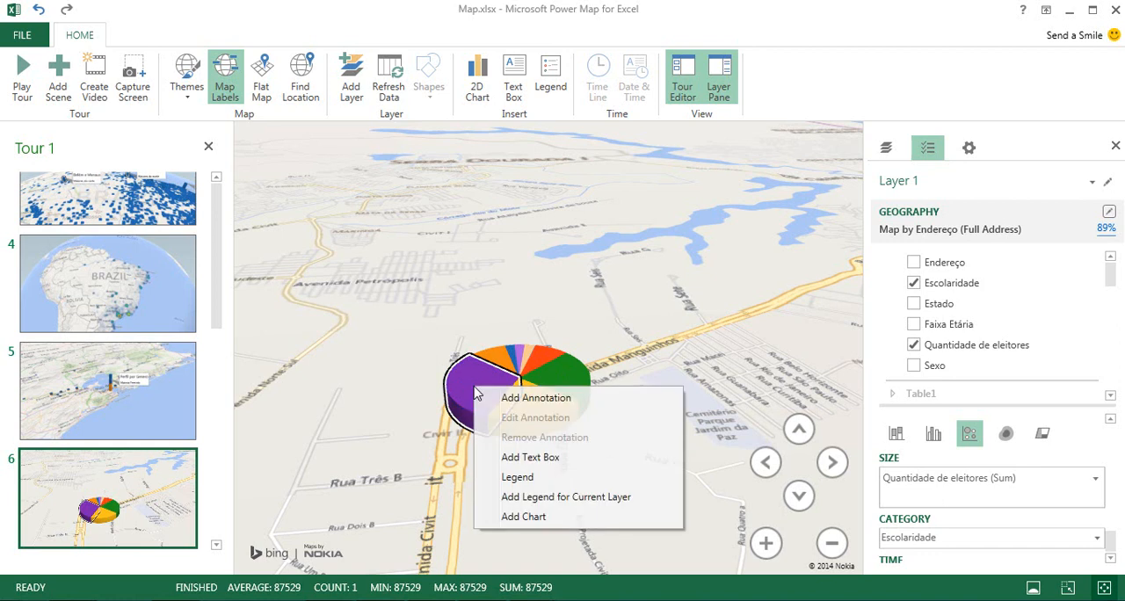
click(525, 404)
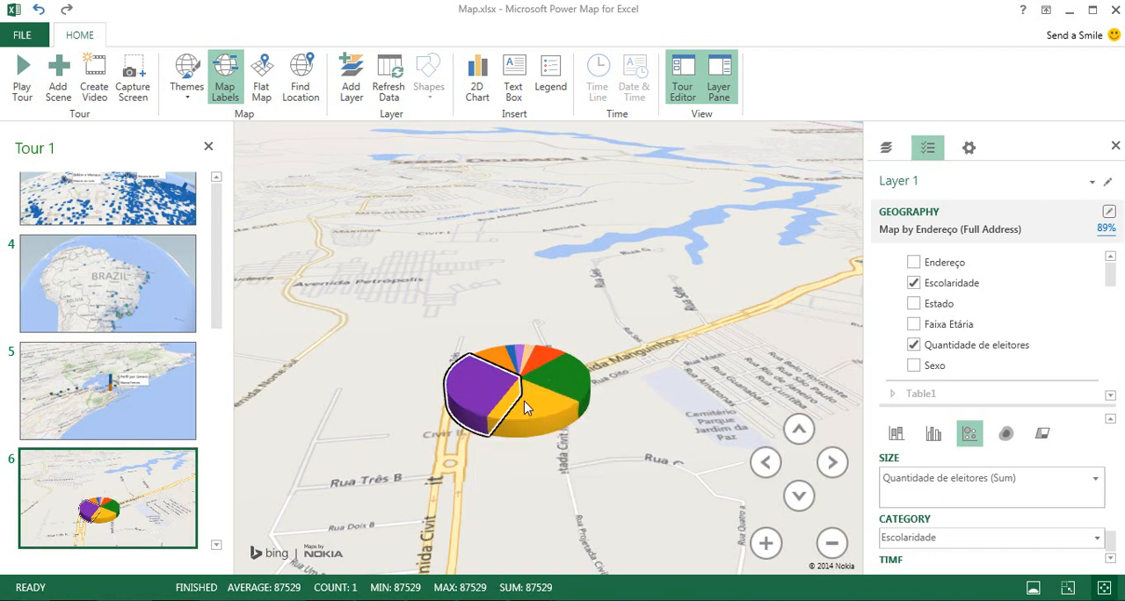
text(Maio)
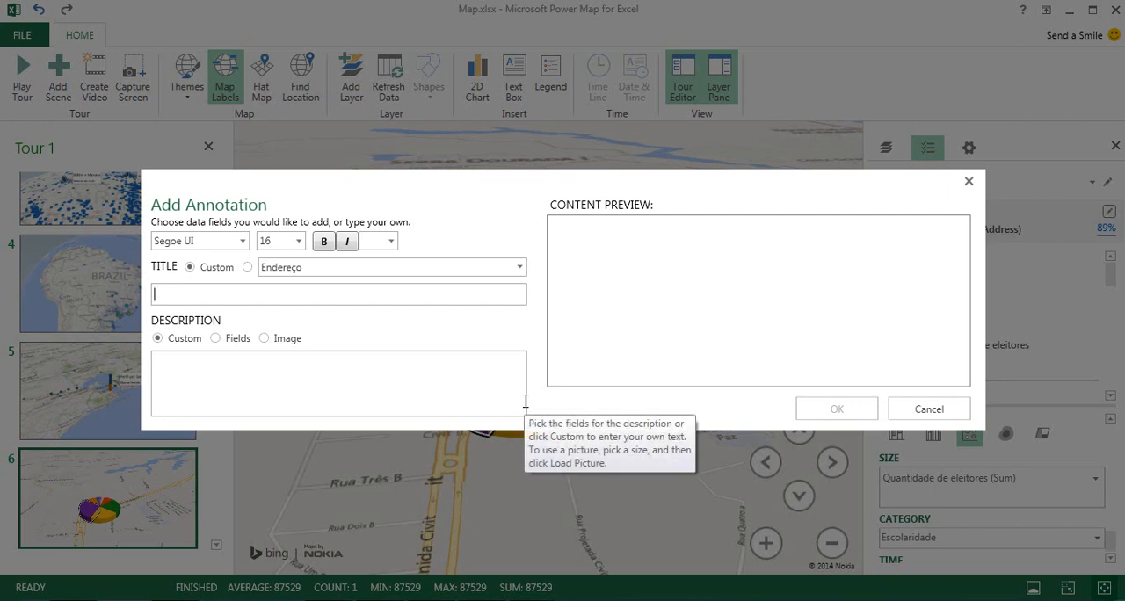
text(ria )
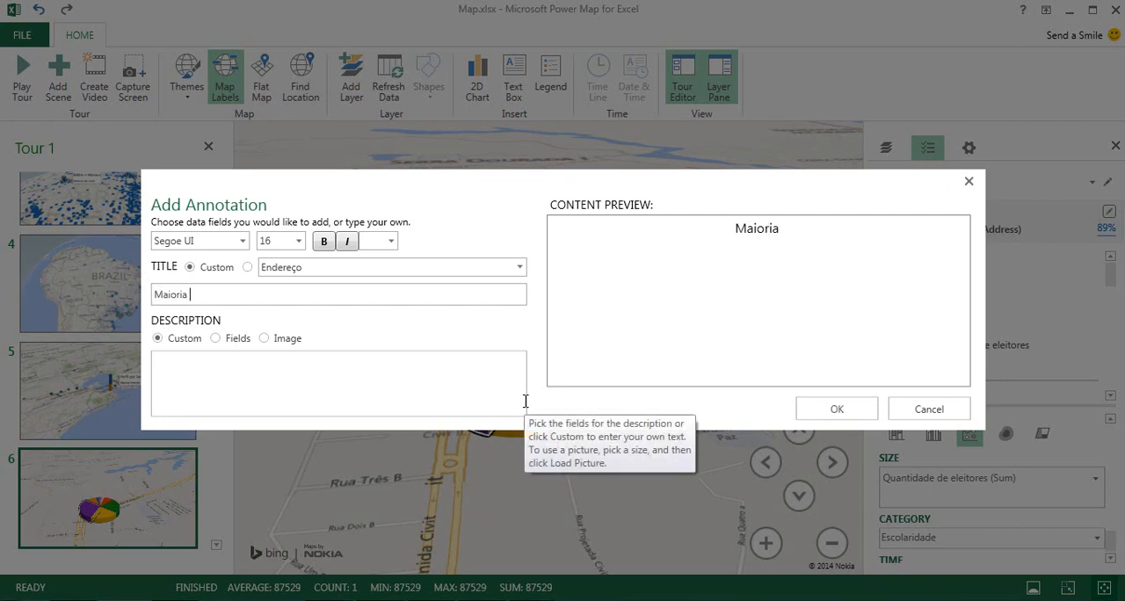
text(em)
key(BackSpace)
key(BackSpace)
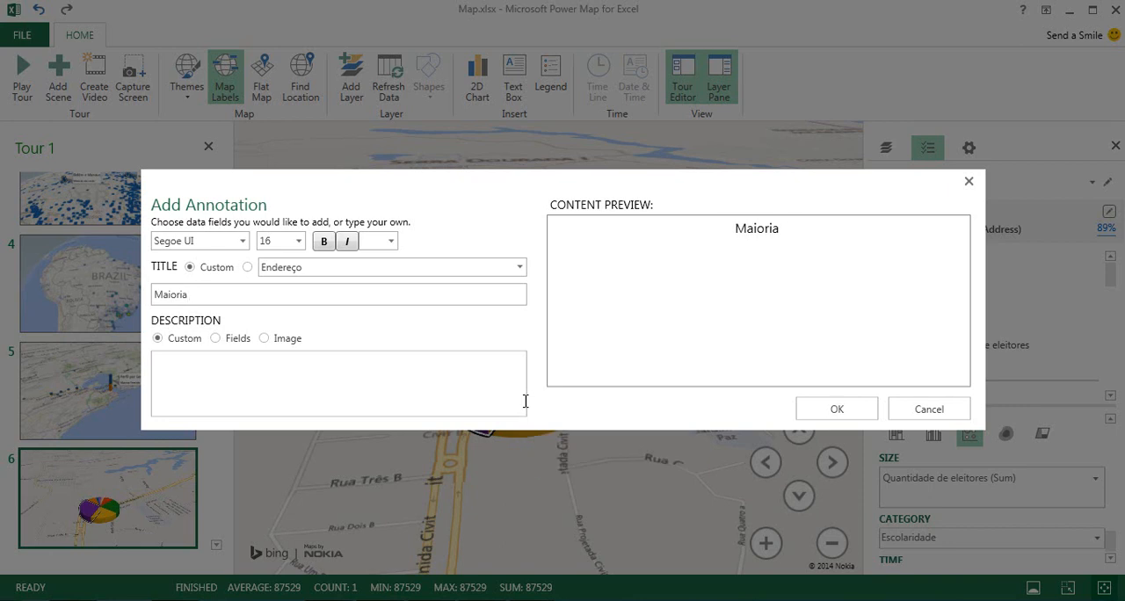
text(Ensi)
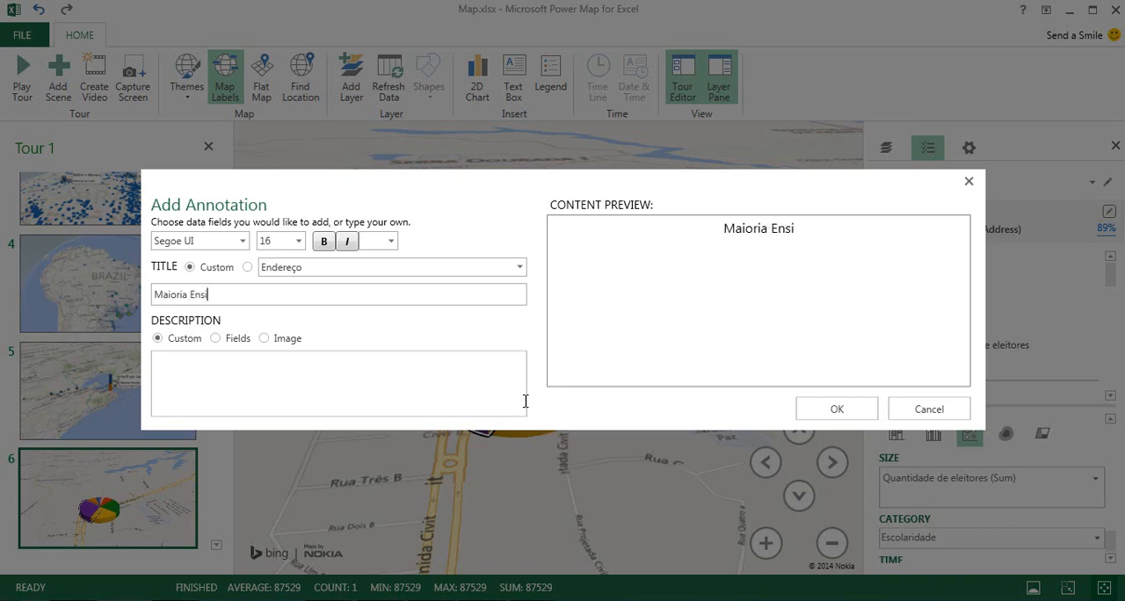
text(no Fundamental)
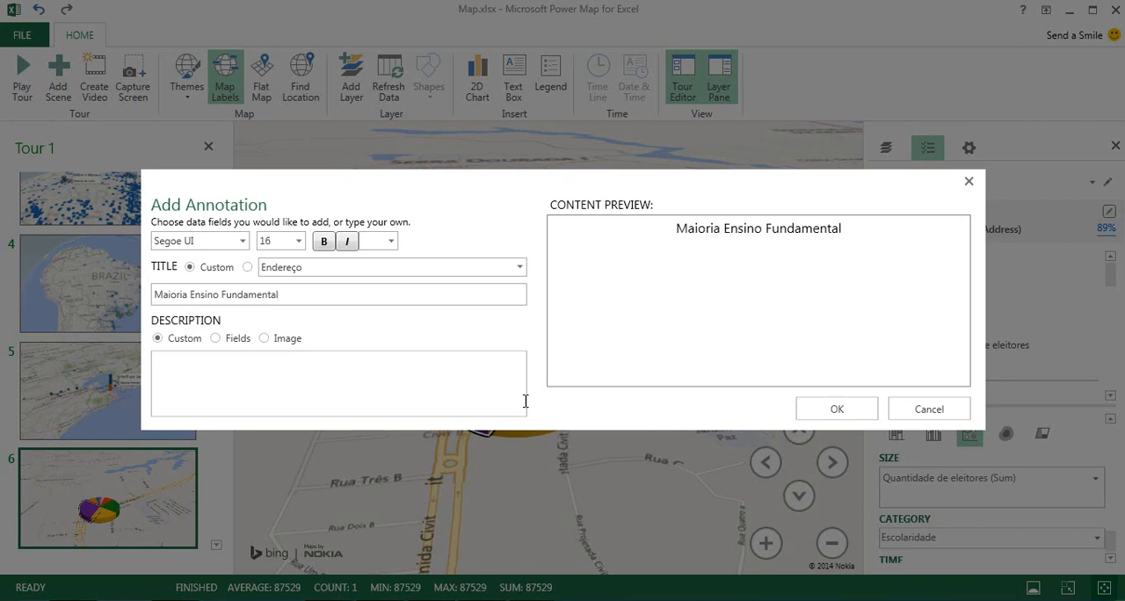
Title the Serra slice's annotation "Escolaridade", give it the description "Maioria Ensino Fundamental" and place it on the map.
key(ctrl+a)
key(BackSpace)
text(Escolaridade)
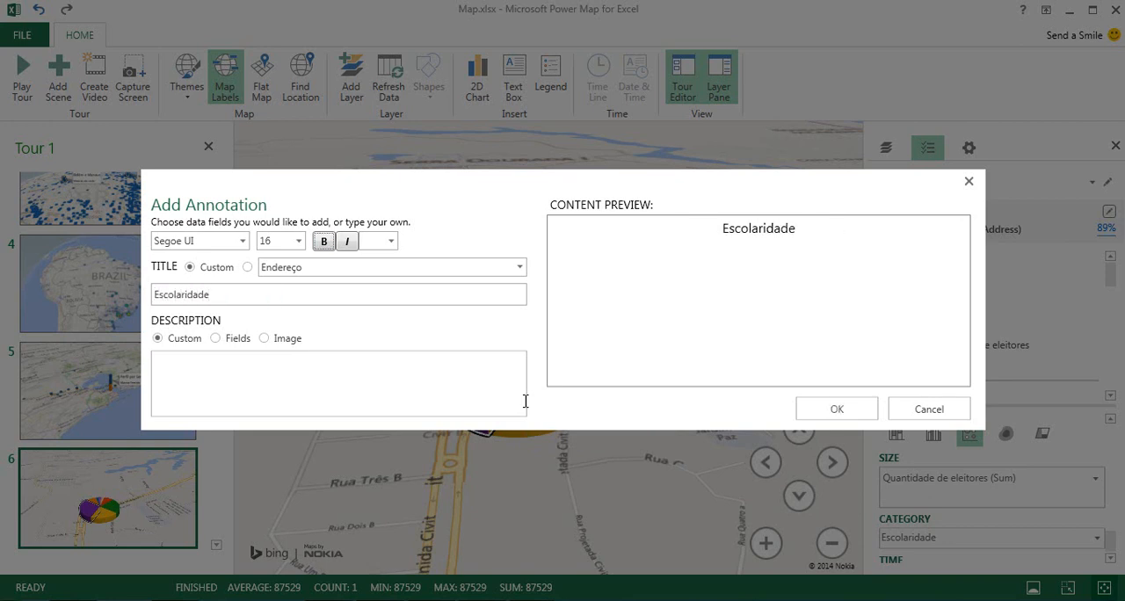
key(Tab)
click(370, 391)
text(Maioria Ensino Fundamental)
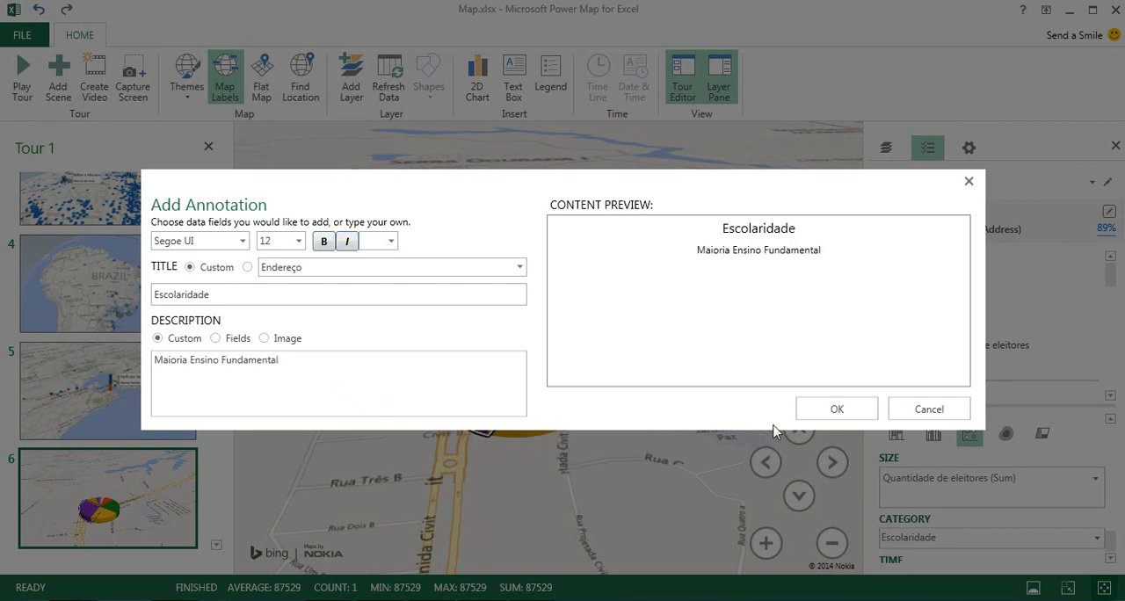
click(805, 408)
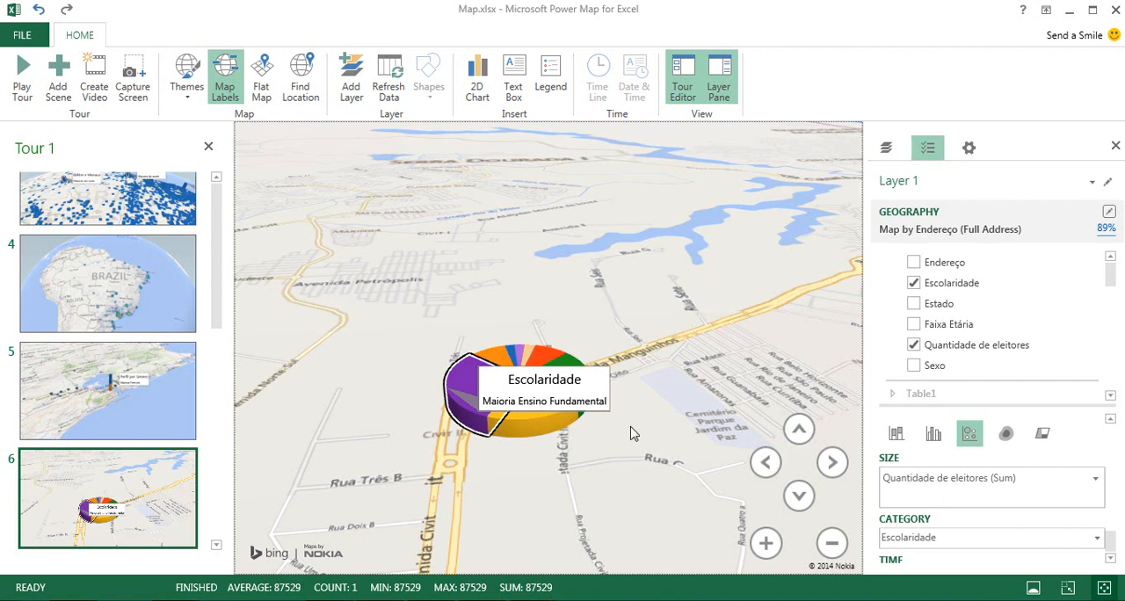
Reframe the sixth scene to look straight down on Serra's annotated pie at close range.
scroll(634, 433, down, 3)
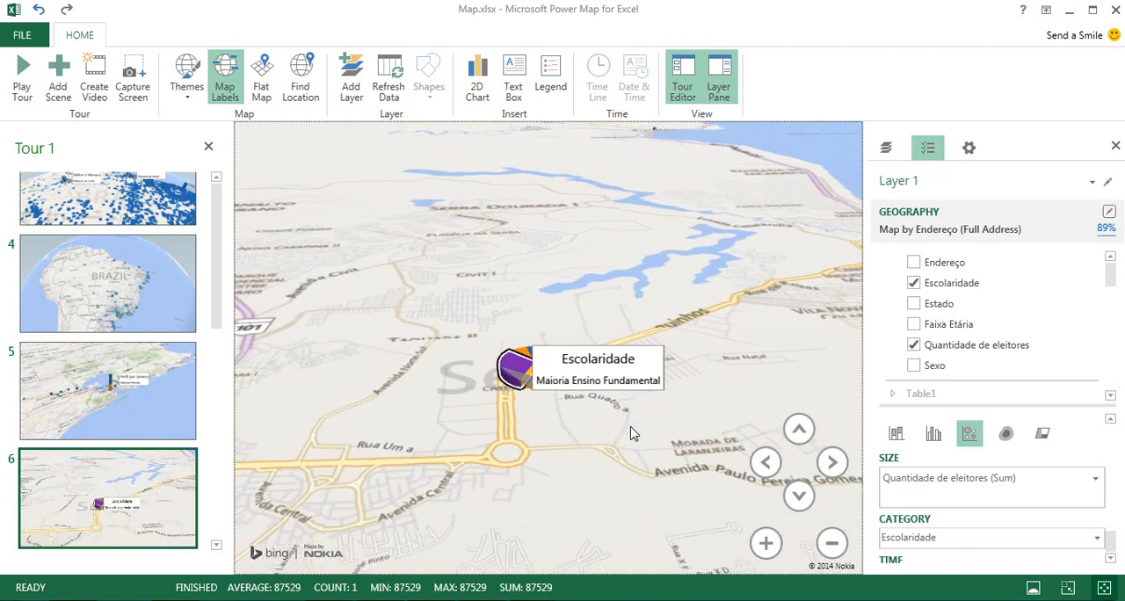
scroll(634, 433, up, 2)
scroll(630, 432, up, 3)
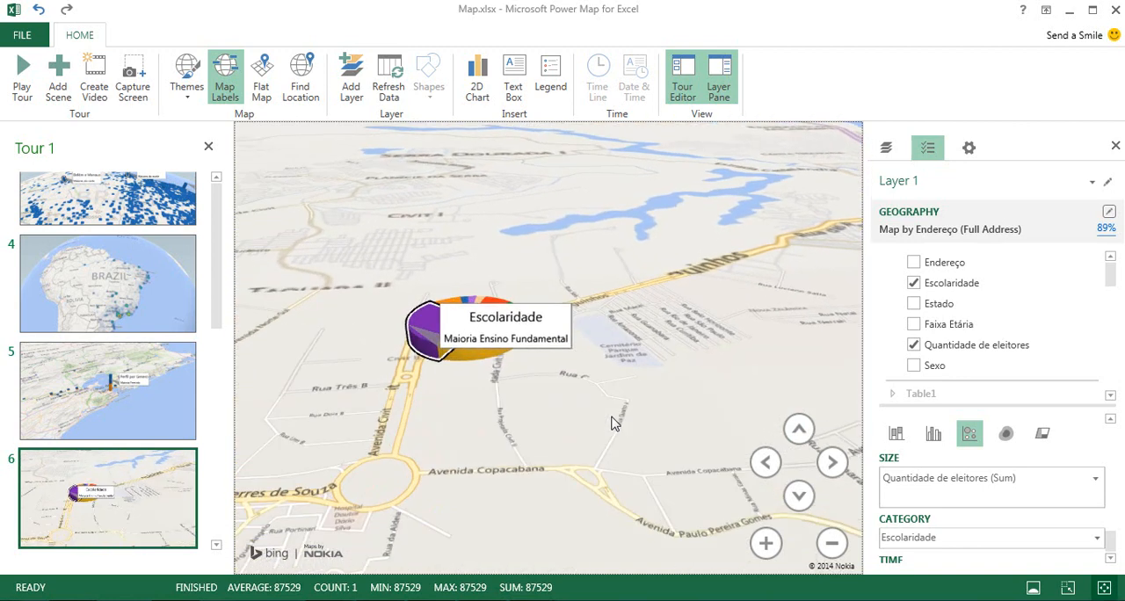
click(799, 429)
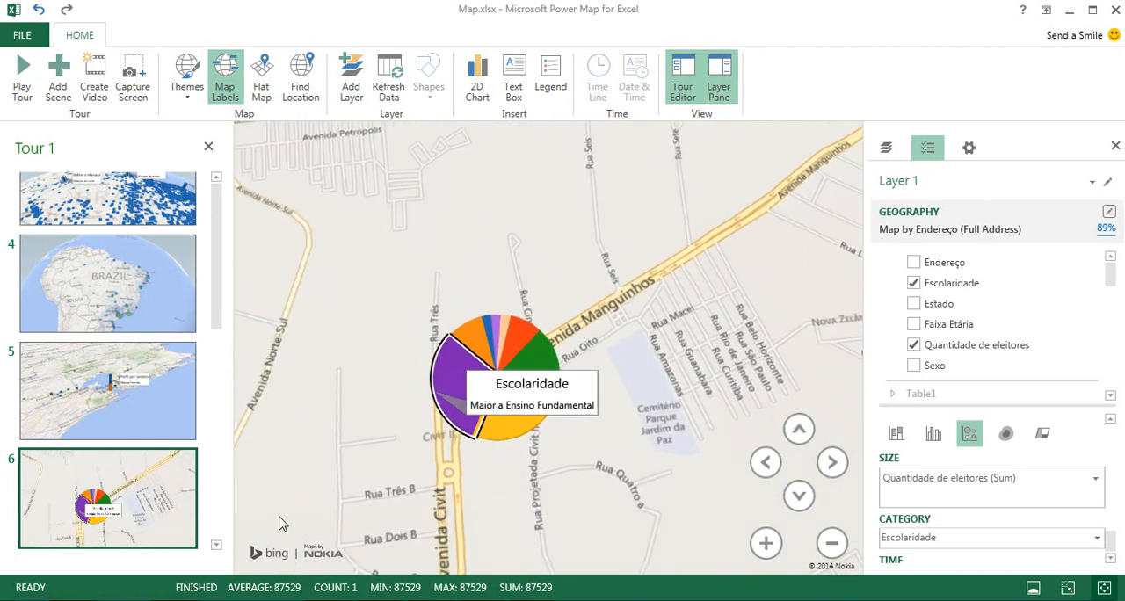
Add a seventh scene after the Serra scene and move its map south from Serra to the coast near Vitória.
click(58, 77)
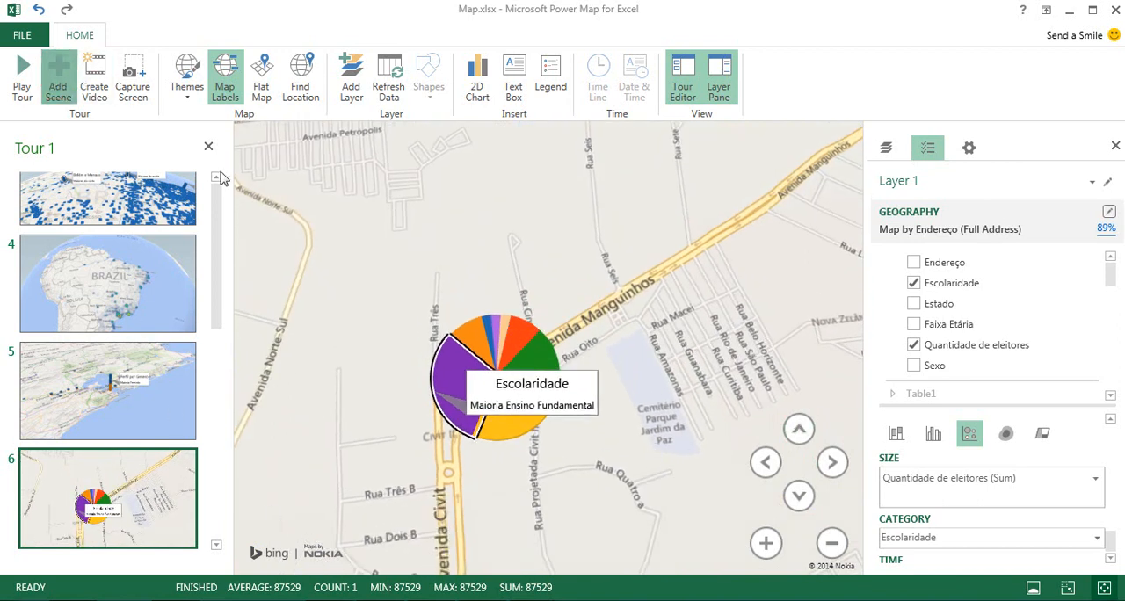
scroll(410, 462, down, 5)
drag(533, 450, 528, 265)
drag(562, 483, 525, 272)
drag(595, 444, 624, 290)
drag(586, 459, 645, 309)
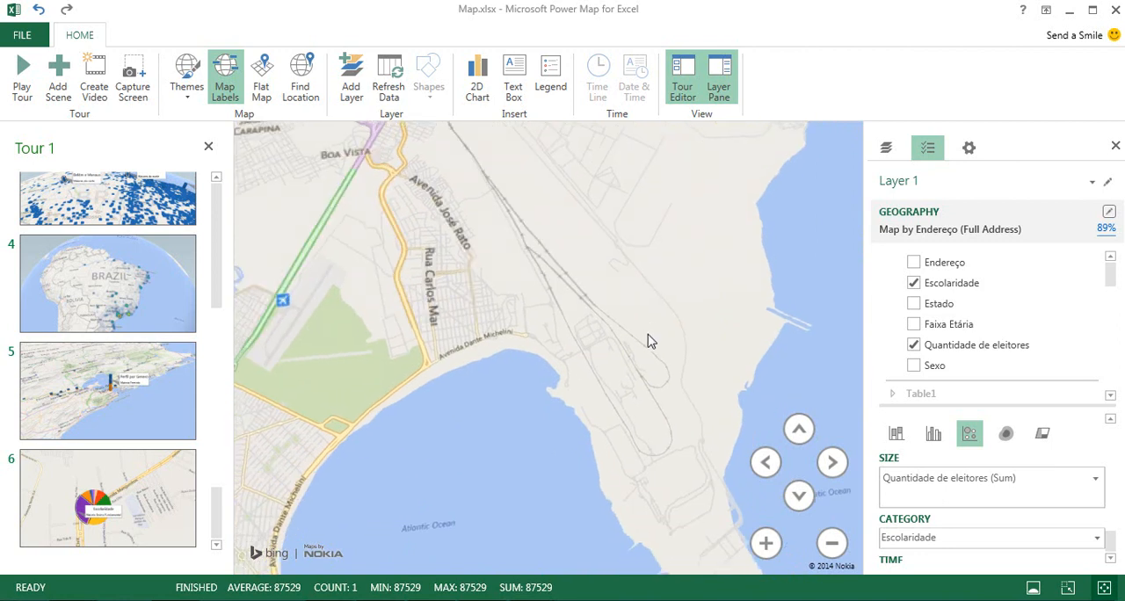
Center the new scene's map on Vitória and frame the city's Escolaridade pie closely beside the Terceira Ponte.
scroll(646, 340, down, 3)
drag(551, 396, 616, 378)
scroll(625, 382, down, 4)
scroll(617, 379, down, 2)
drag(588, 472, 600, 430)
scroll(601, 429, up, 5)
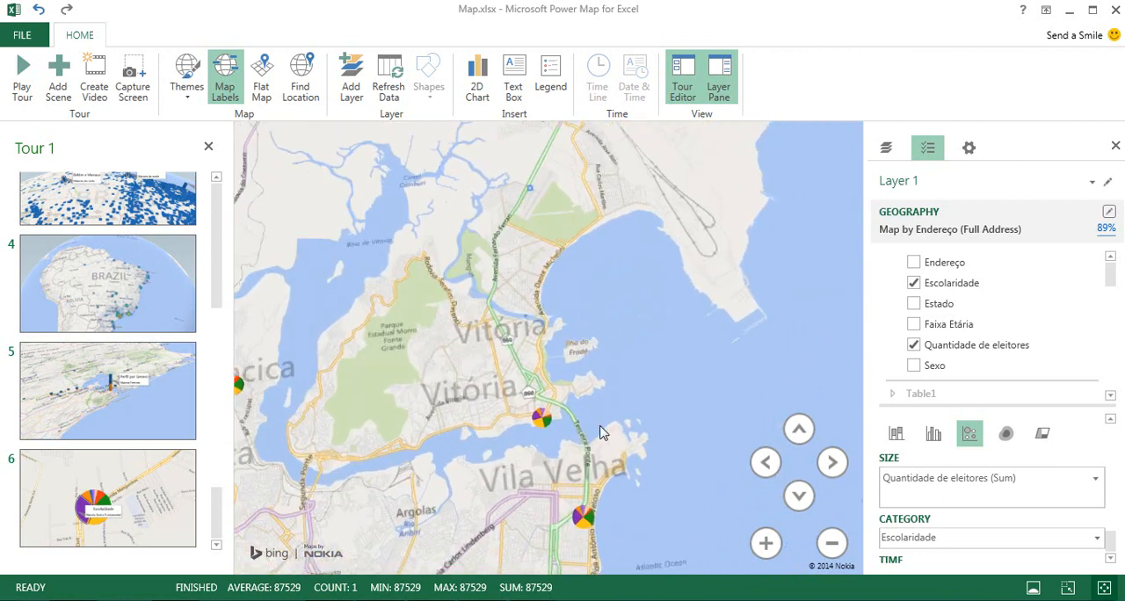
scroll(600, 430, up, 2)
drag(528, 455, 557, 467)
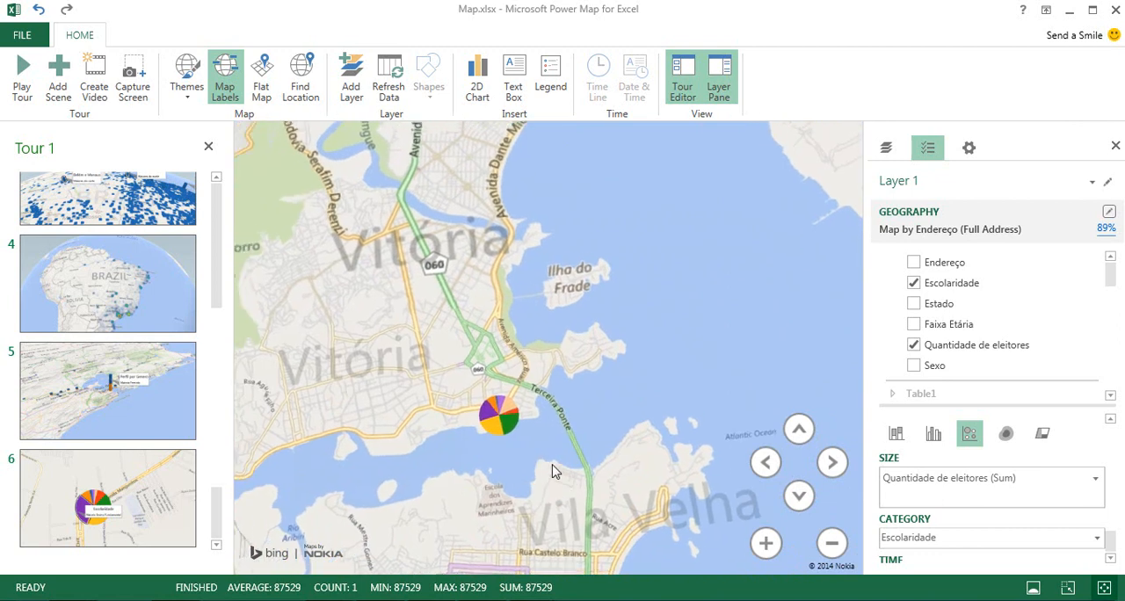
scroll(550, 462, up, 1)
Select the Ensino Médio Completo slice of Vitória's pie and bring it into a closer view.
mouse_move(477, 422)
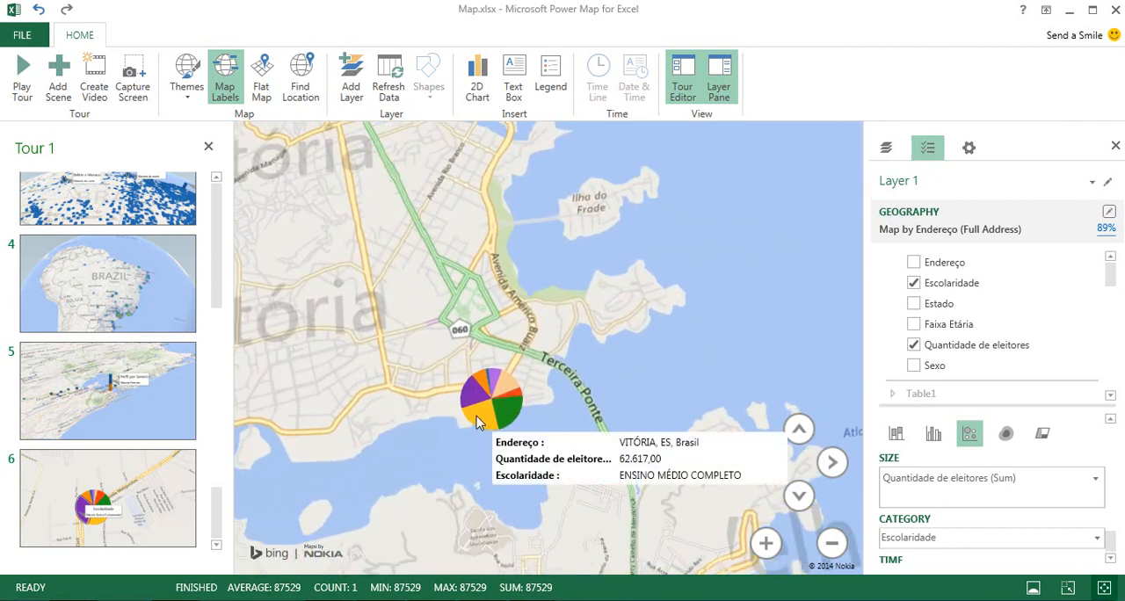
click(477, 422)
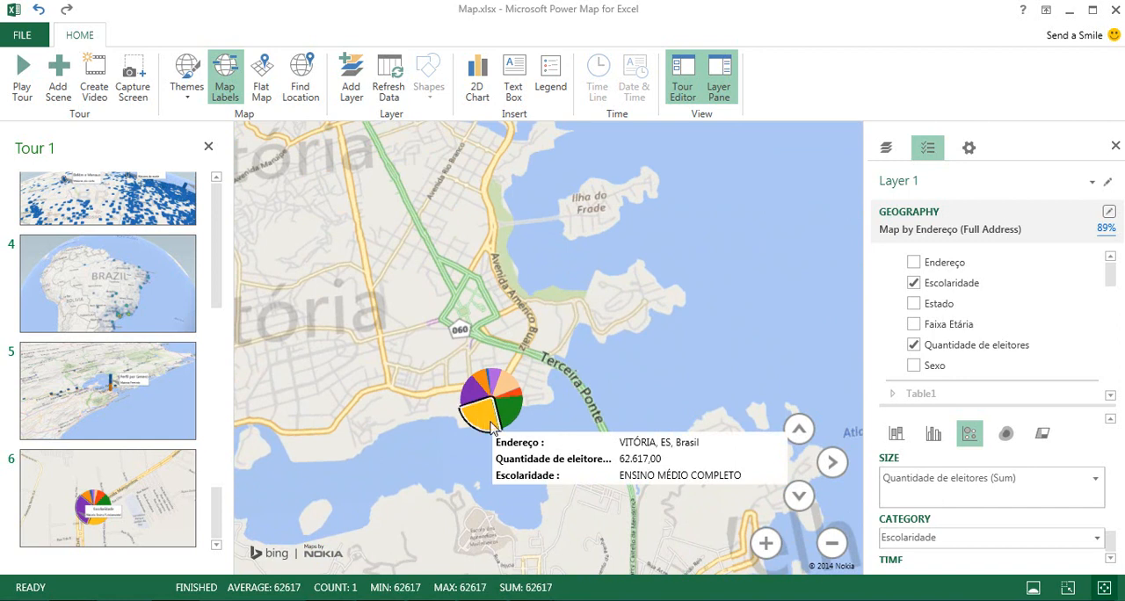
scroll(488, 442, up, 3)
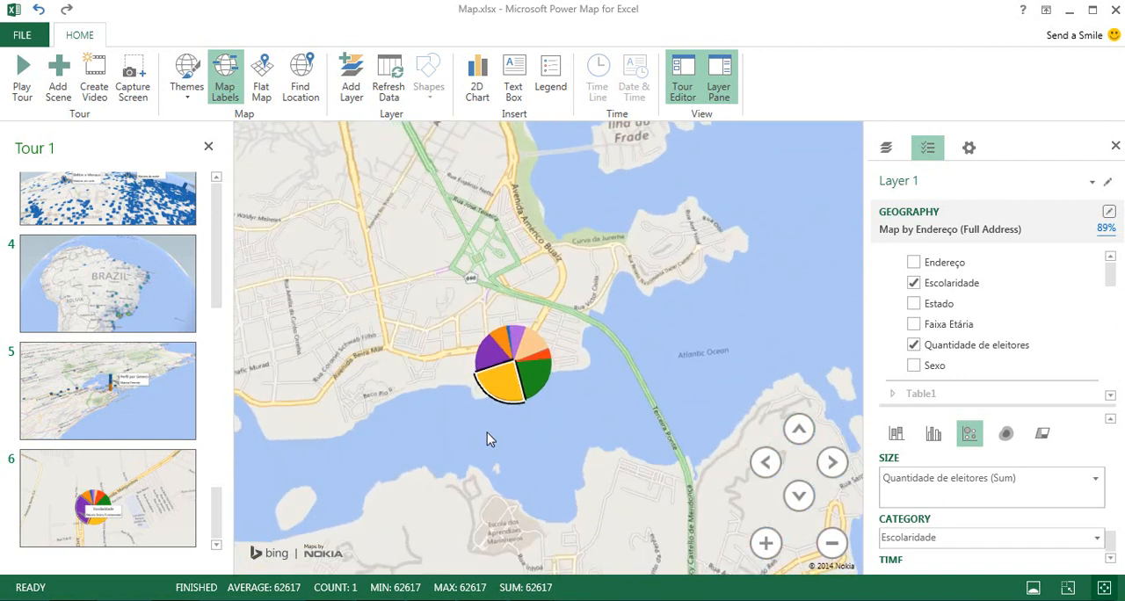
mouse_move(506, 388)
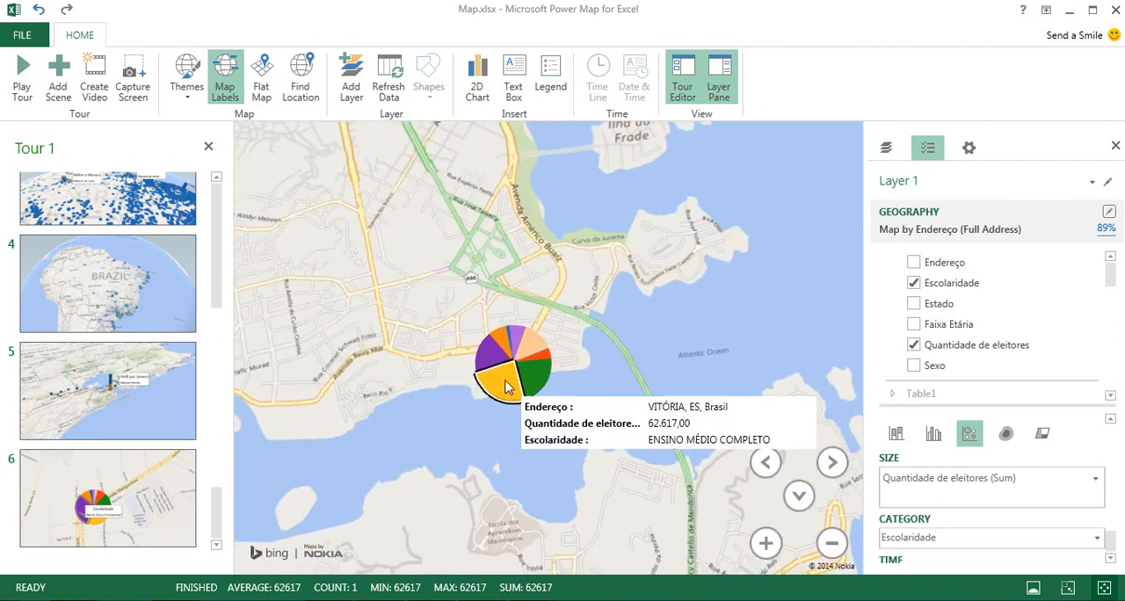